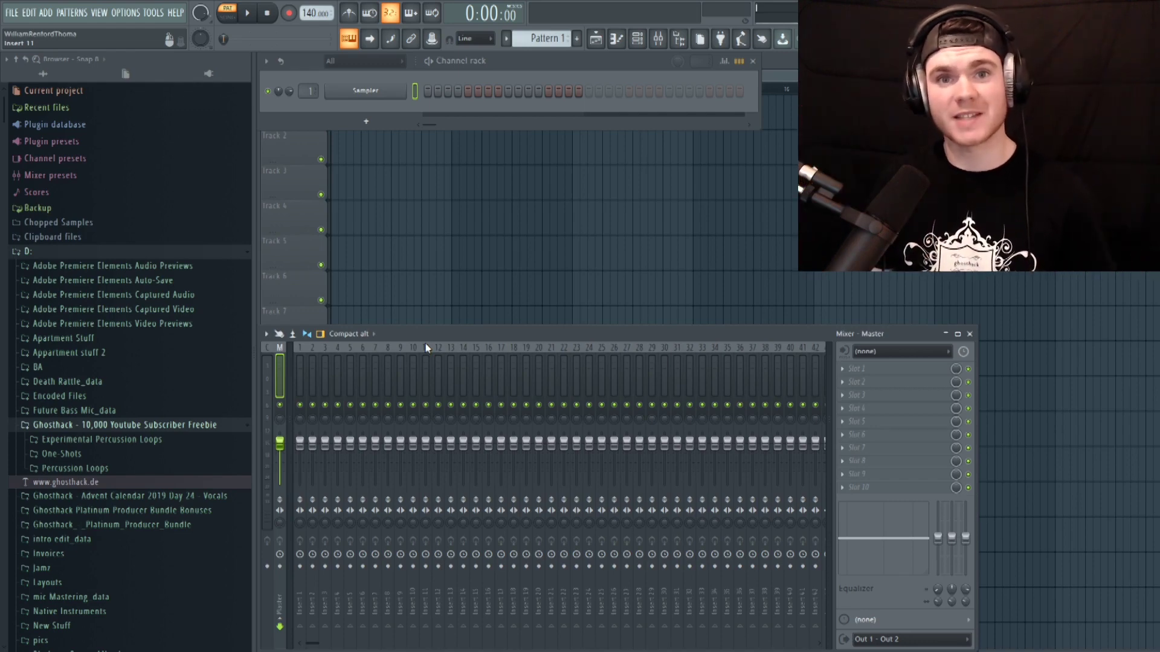
- Audition loops 110_2, 110_6, 140_4, 172_2 and 172_5 from the Experimental Percussion Loops folder of the Ghosthack 10,000 Youtube Subscriber Freebie
scroll(151, 362, down, 4)
click(155, 282)
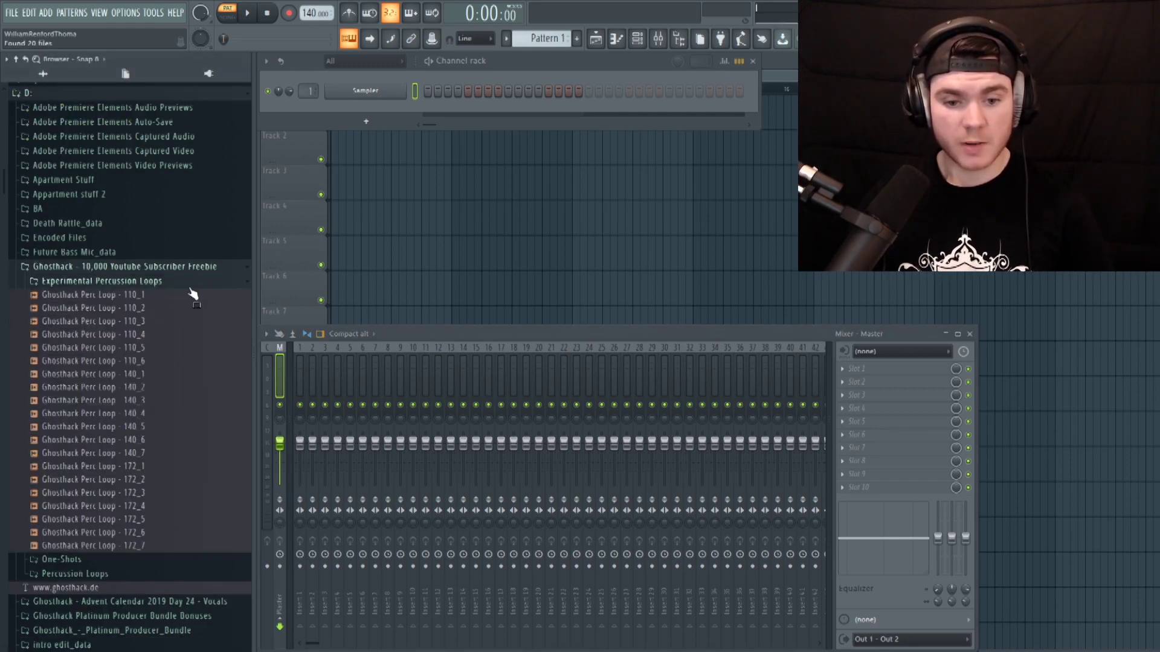
click(181, 310)
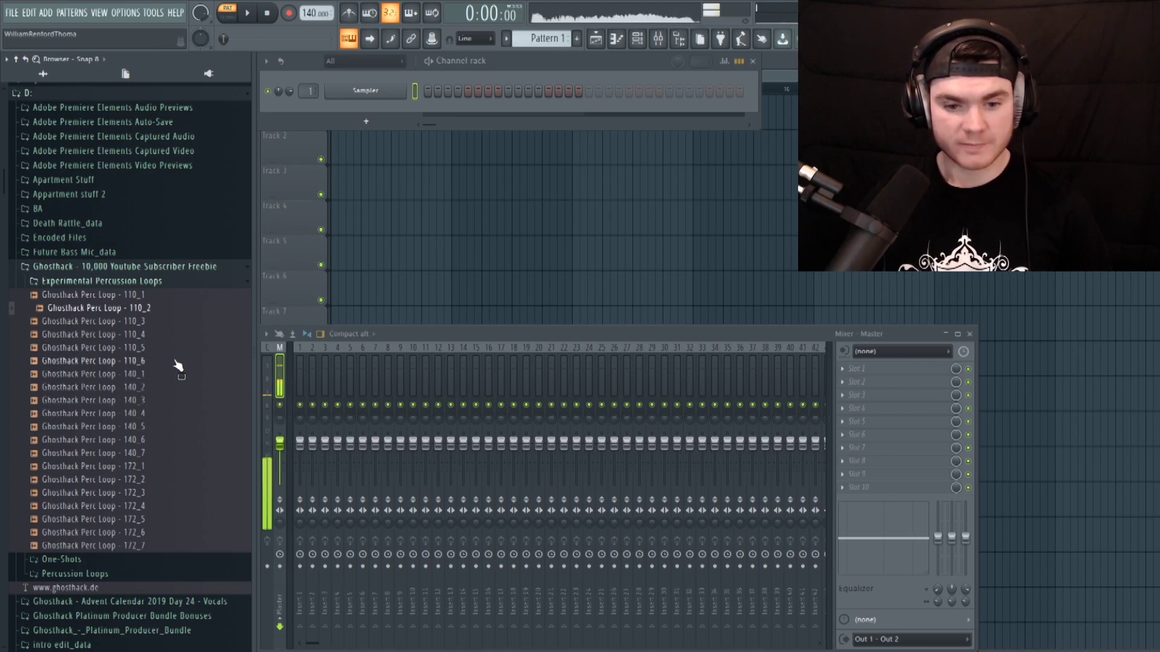
click(178, 362)
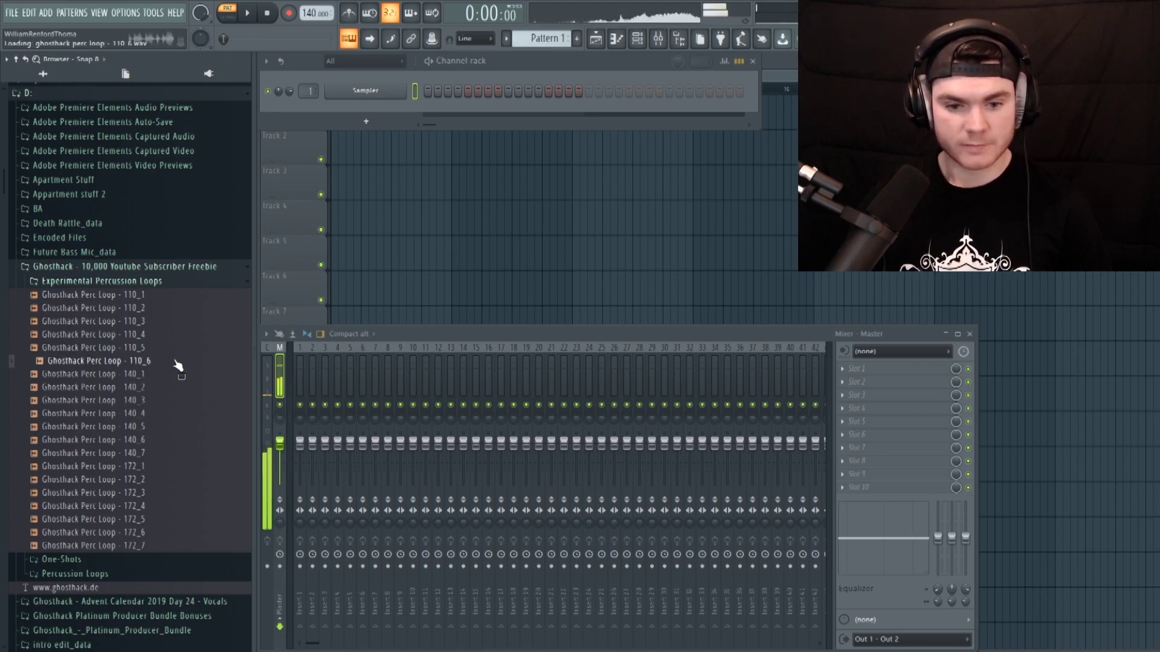
click(174, 417)
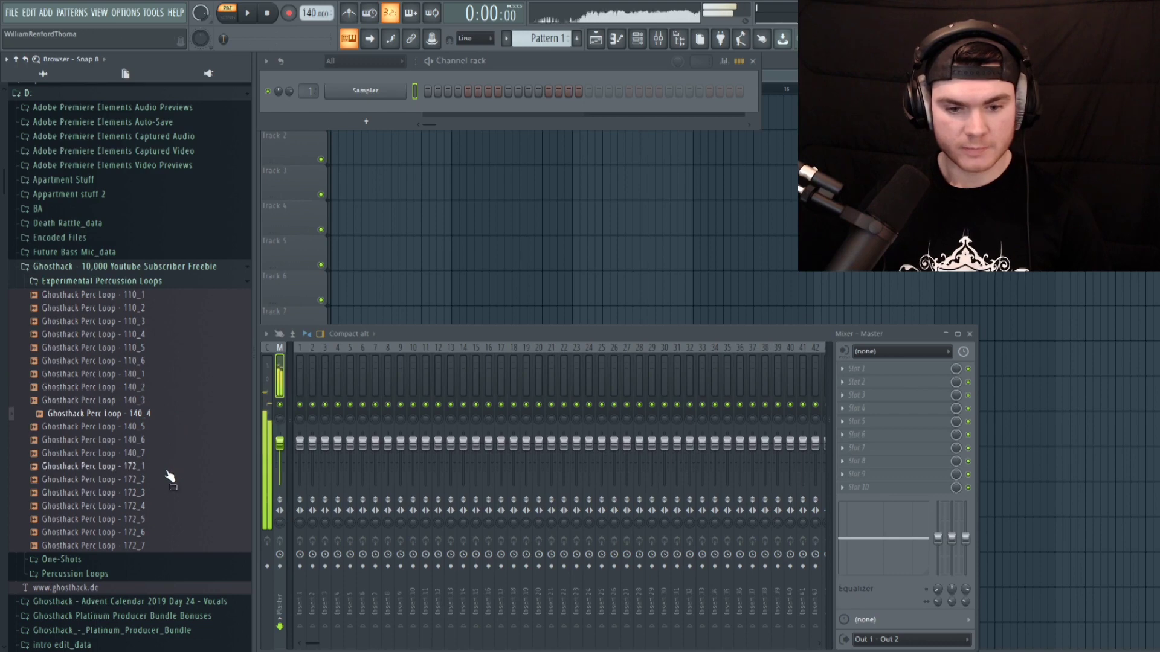
click(170, 480)
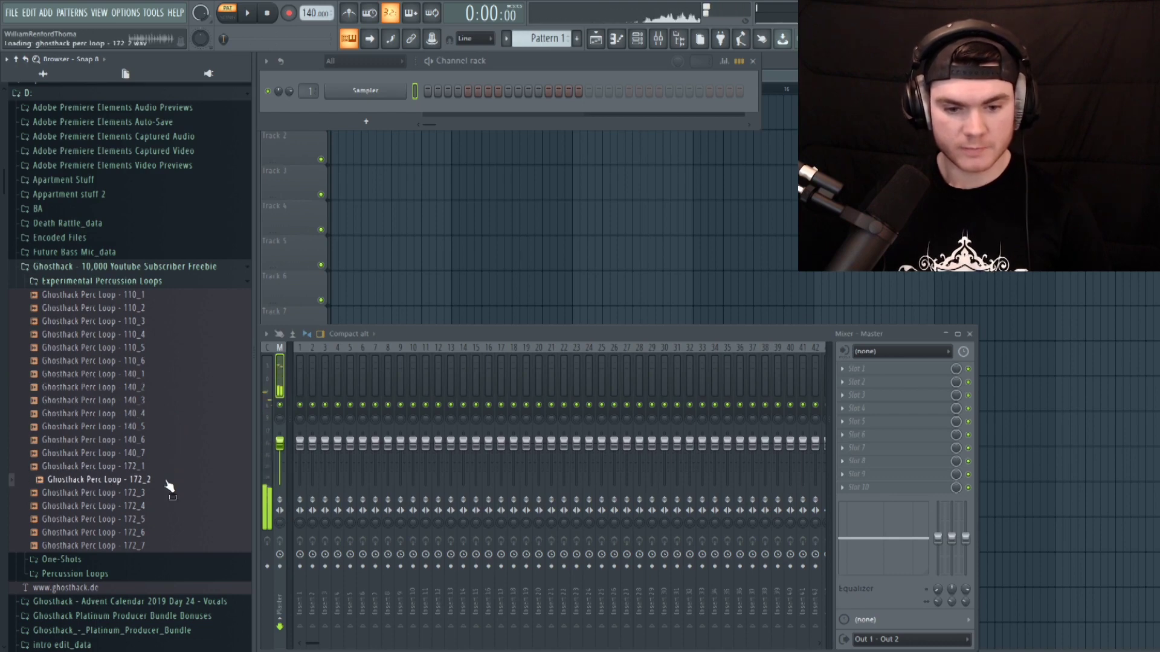
click(167, 521)
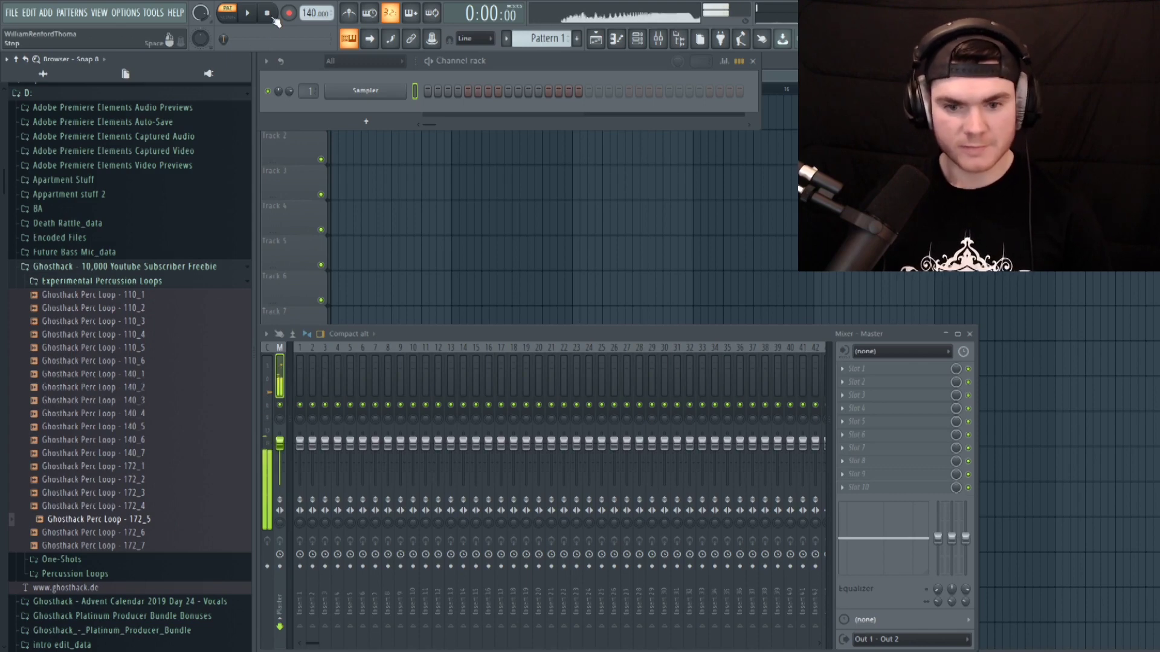
- Audition the percussion samples in the freebie's One-Shots folder, from Dist Hit and Echo through Warped and Wood Echo
click(100, 281)
click(115, 296)
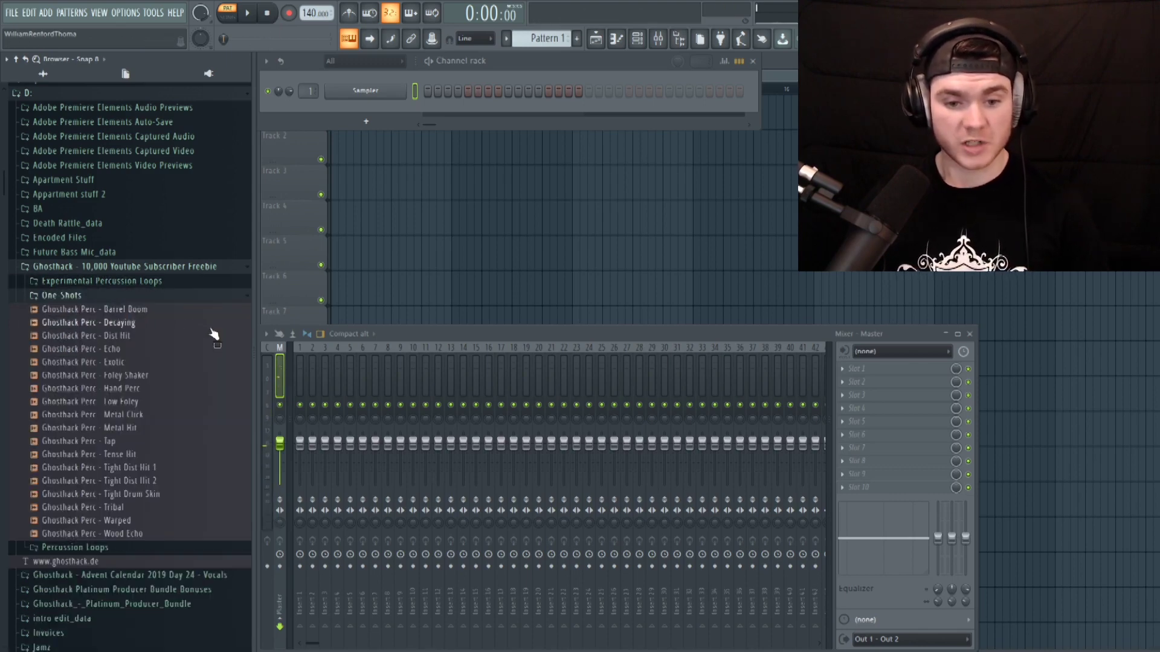
click(176, 335)
click(172, 349)
click(176, 375)
click(174, 388)
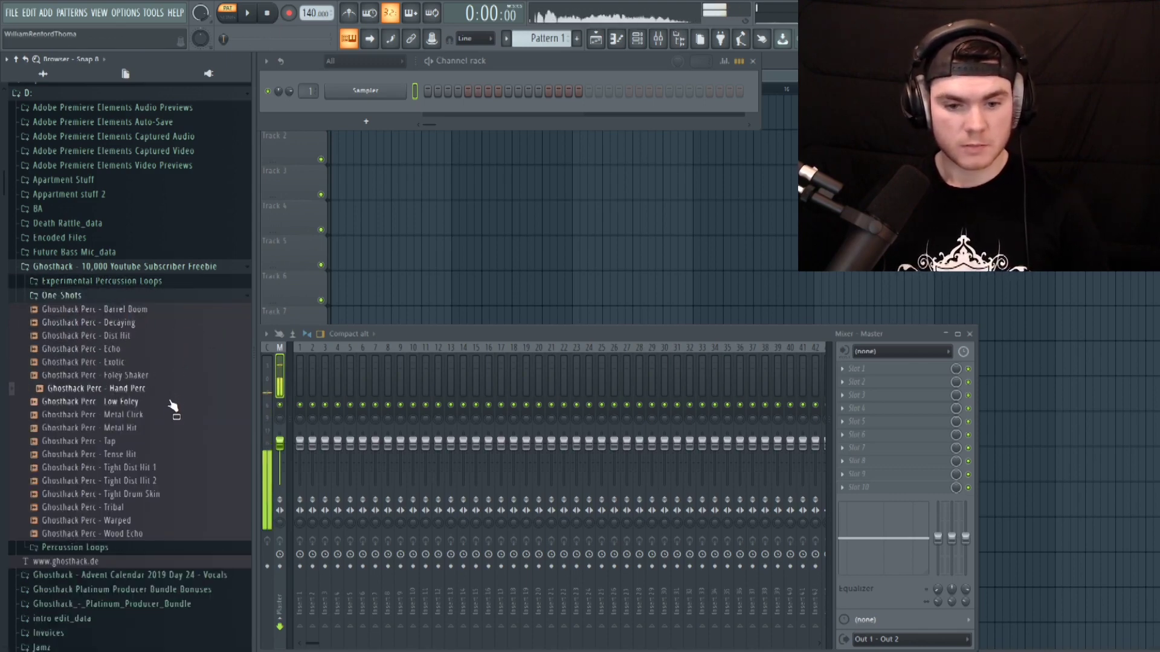
click(174, 415)
click(176, 441)
click(179, 469)
click(184, 495)
click(189, 521)
click(191, 534)
- Audition loops in the Percussion Loops folder, including 80 Tamb, 90_Cypher, 90_Retro Beat, 90_Wall of Drums, 125_Pulsating and 130_Army of Drums
click(184, 547)
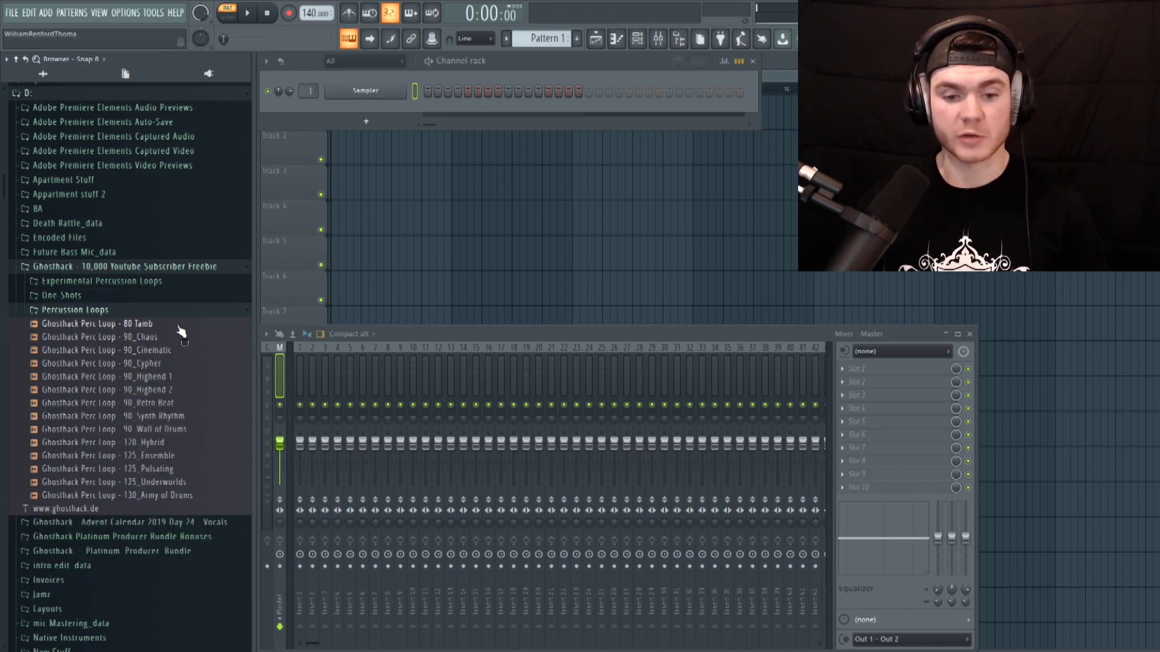
click(179, 326)
click(180, 364)
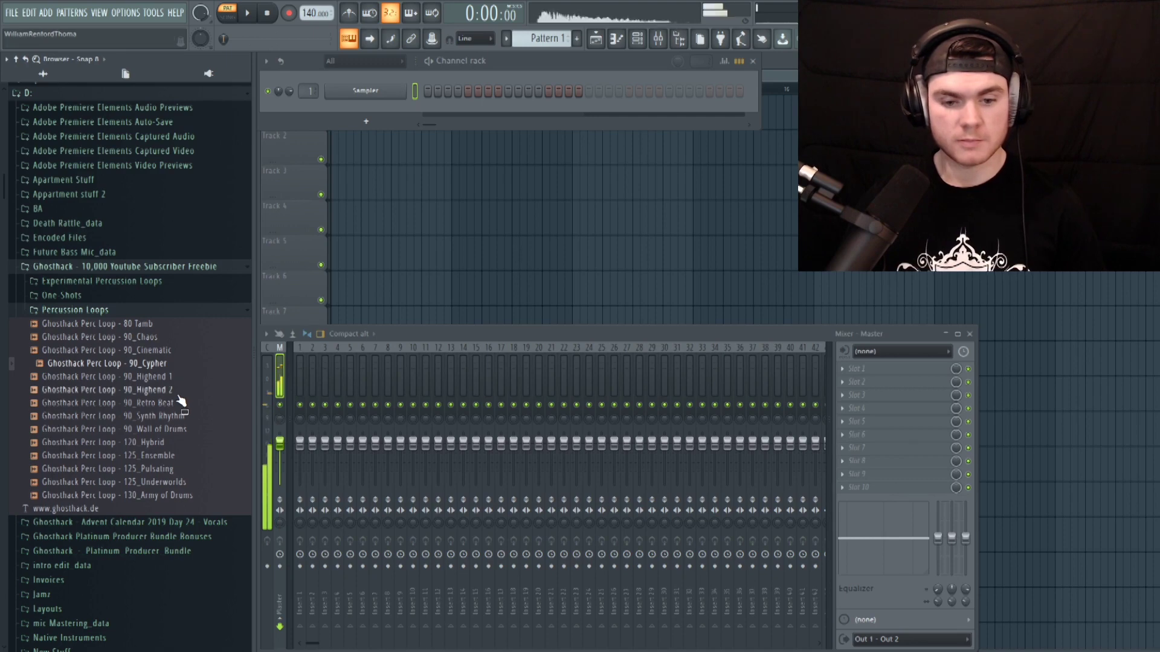
click(181, 405)
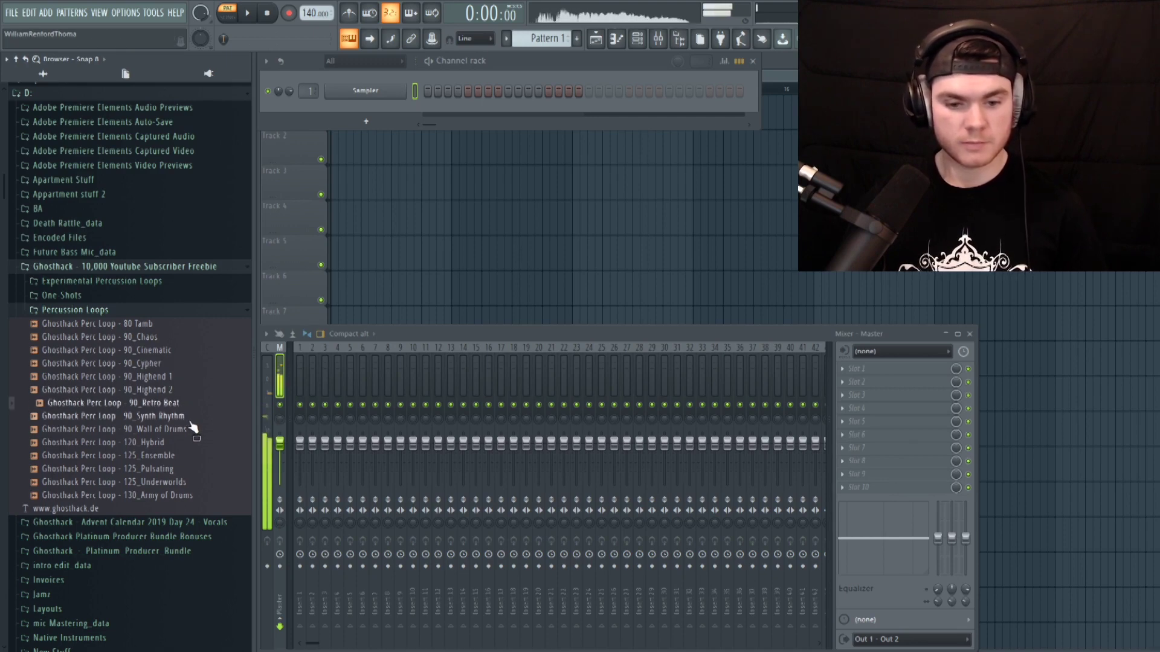
click(190, 431)
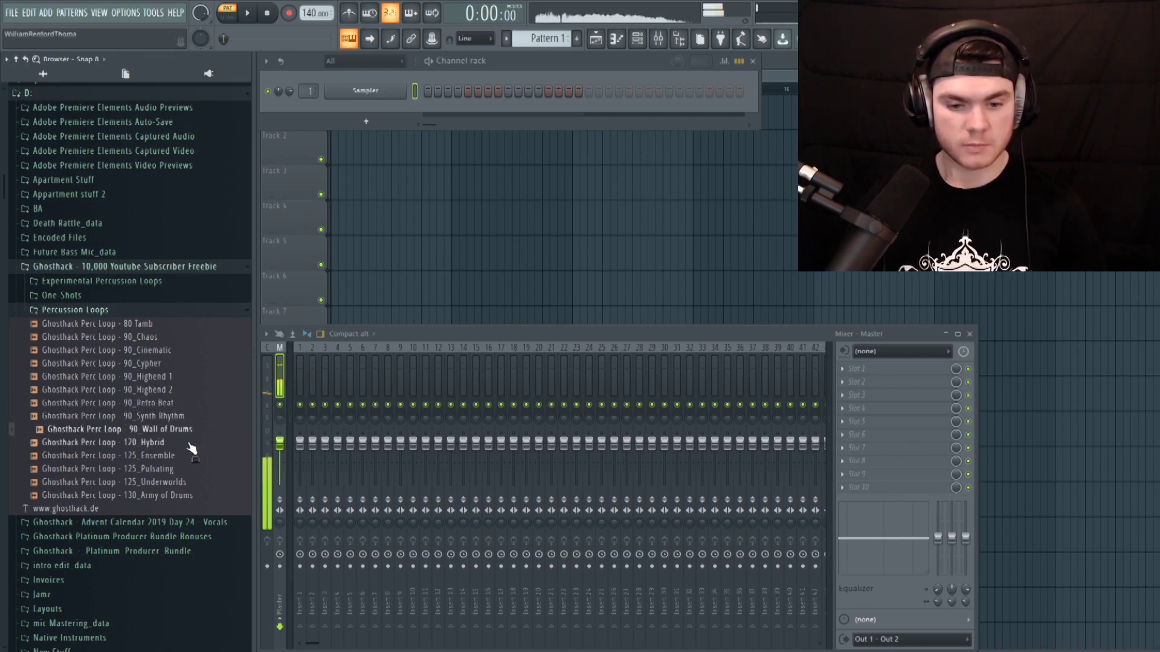
click(194, 470)
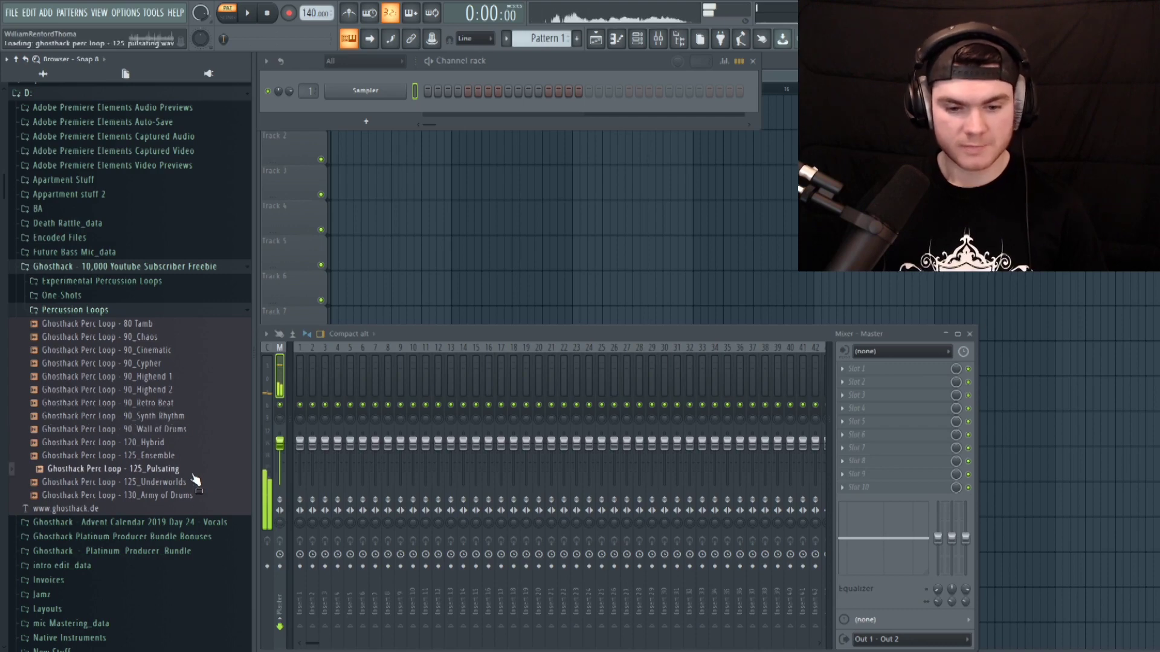
click(192, 496)
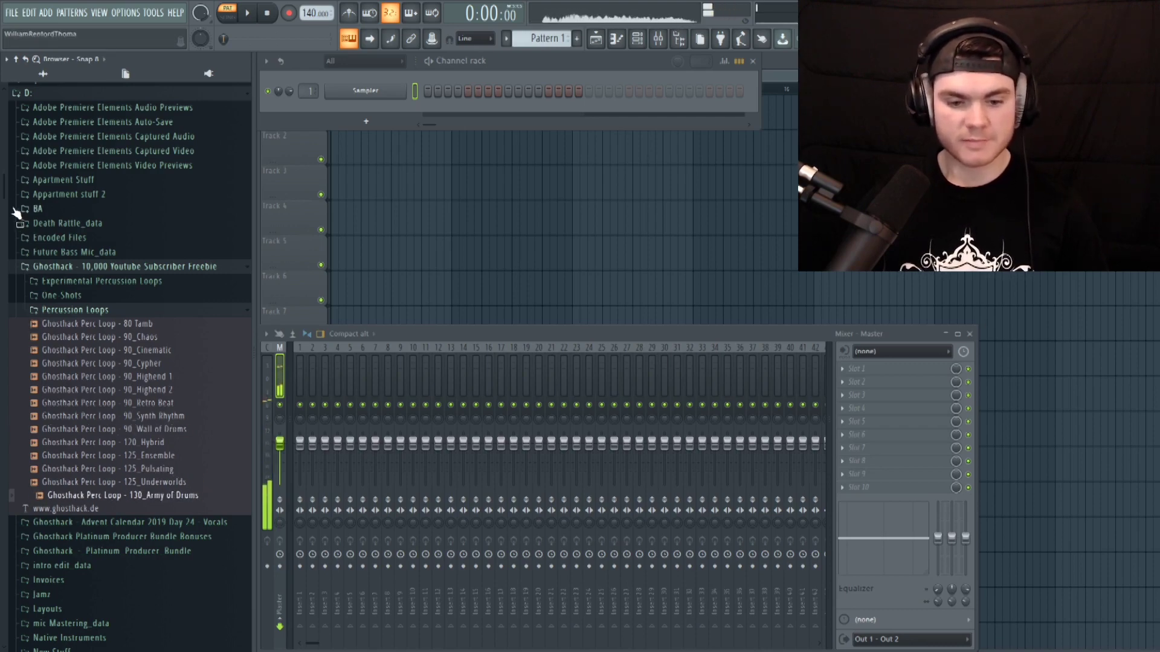
- Audition experimental percussion loops 172_2 through 172_5 and stop the preview
click(97, 281)
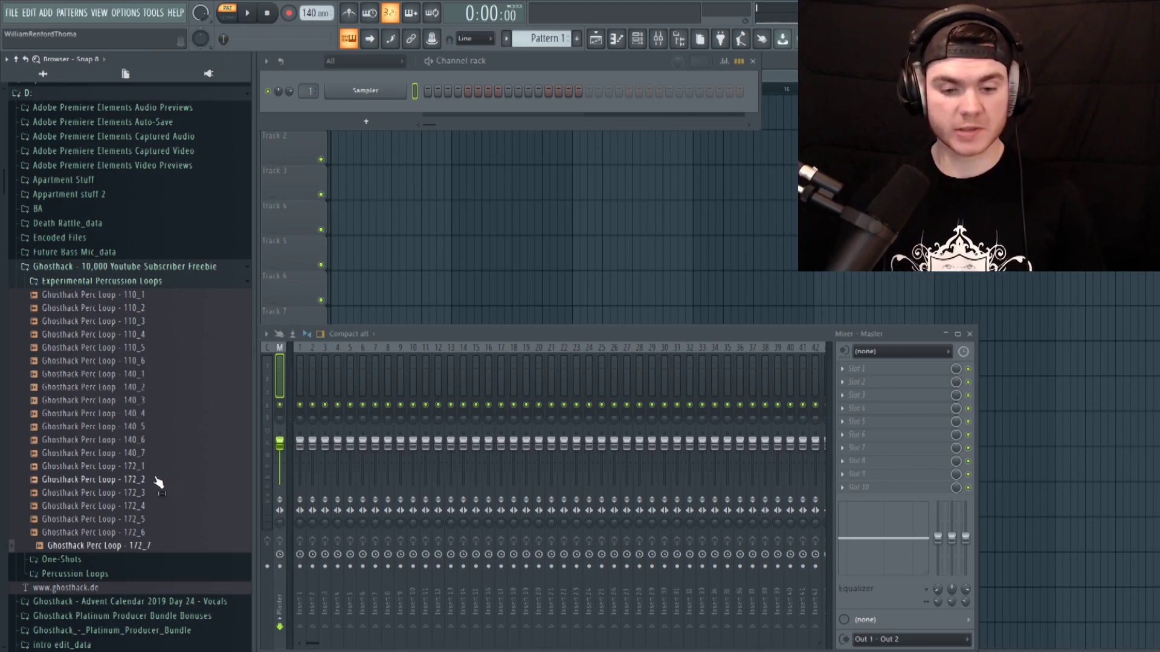
click(156, 479)
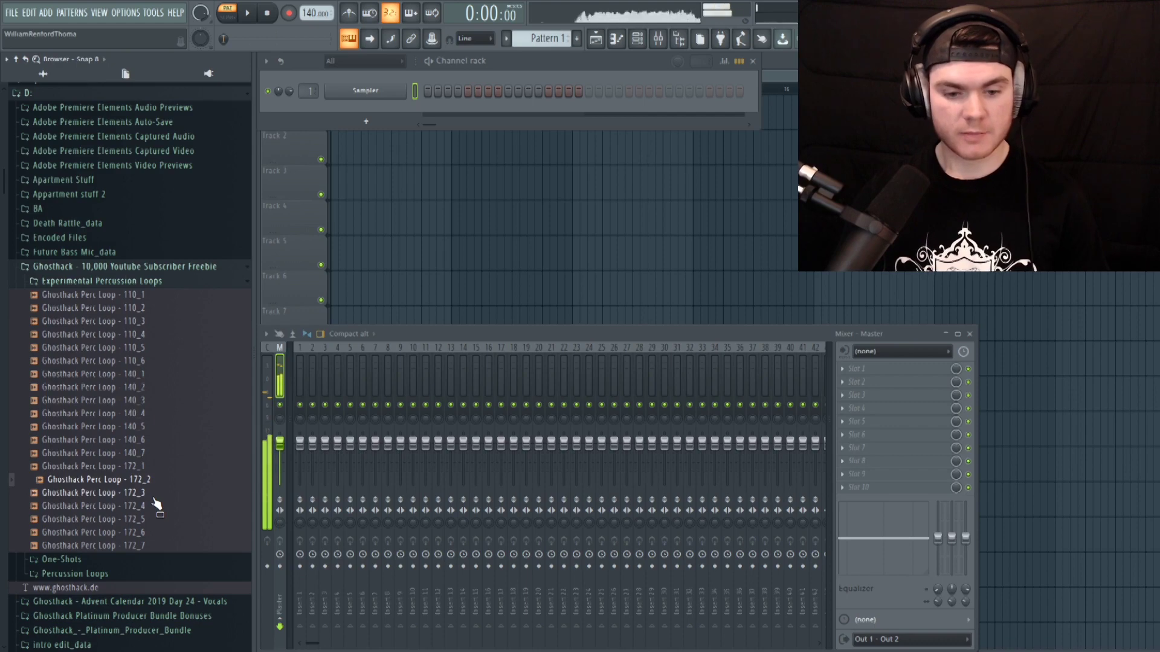
click(154, 496)
click(154, 506)
click(155, 519)
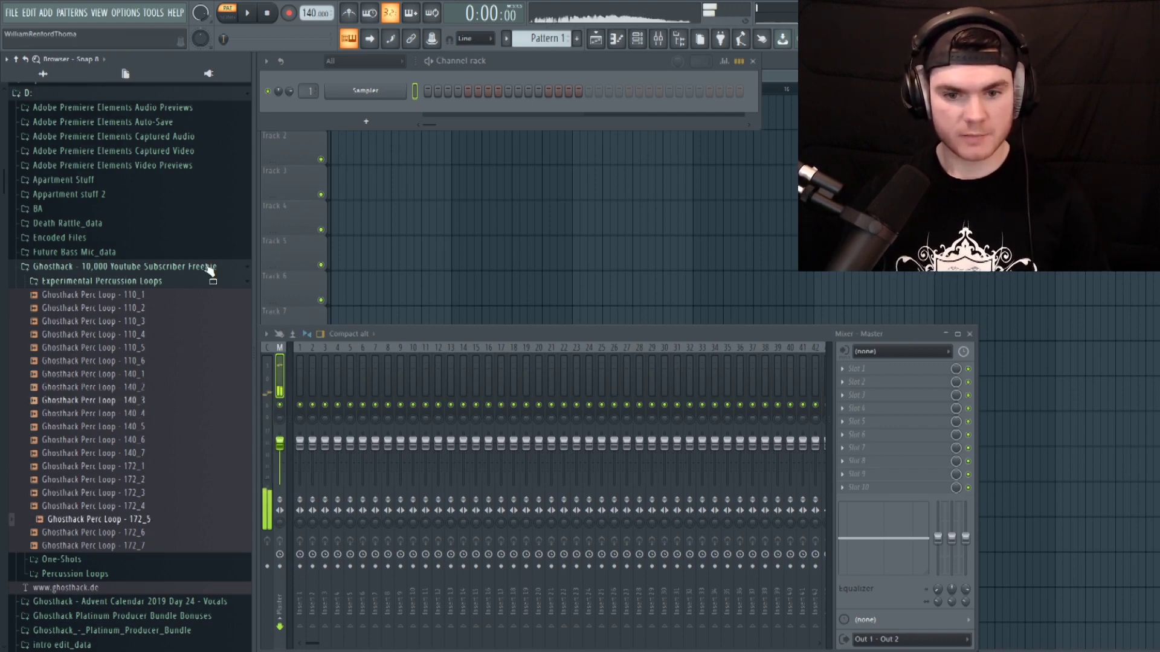
click(269, 14)
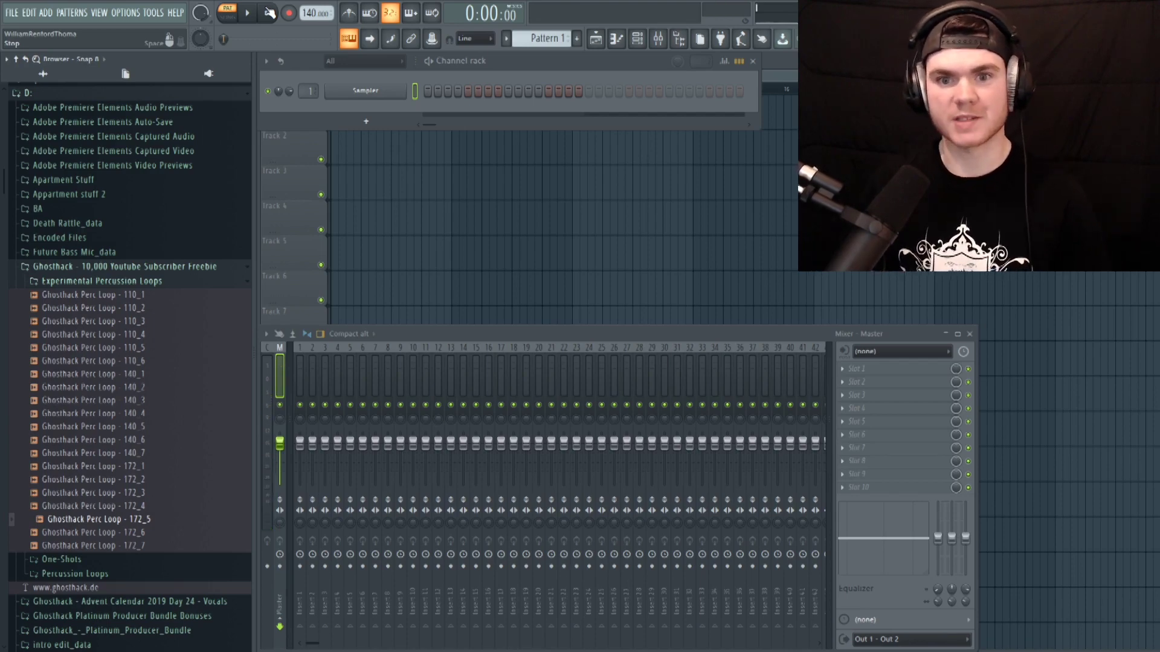
- Open the One-Shots folder of the Ghosthack - Advent 2019 Starter Bundle in the sample browser
scroll(175, 363, down, 10)
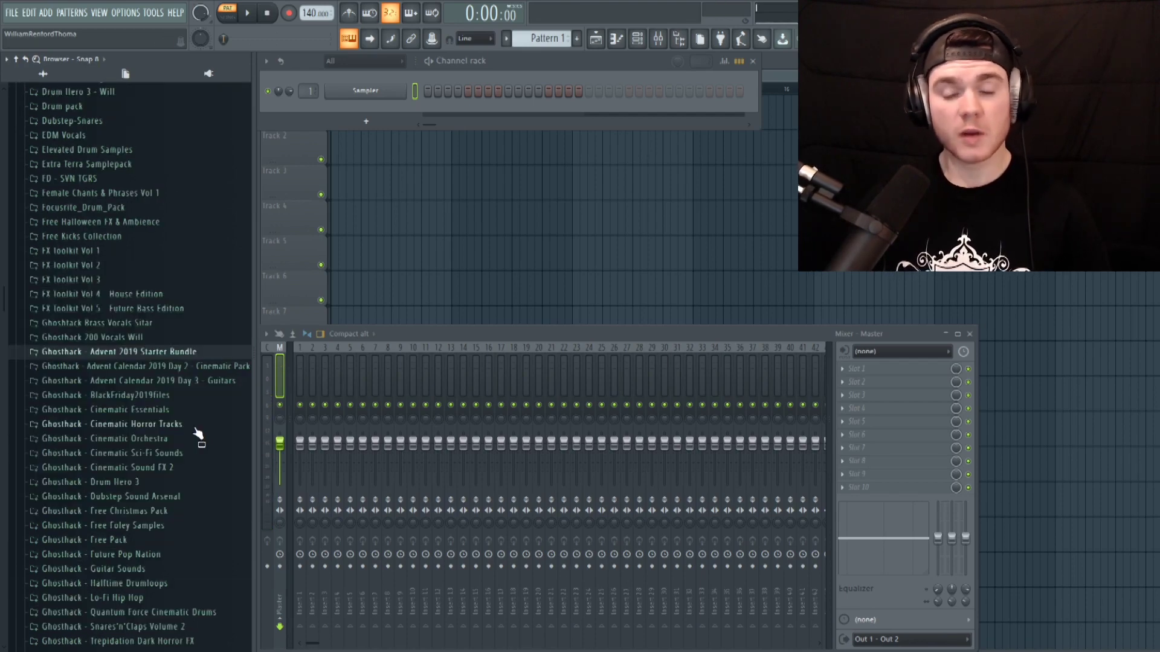
click(145, 351)
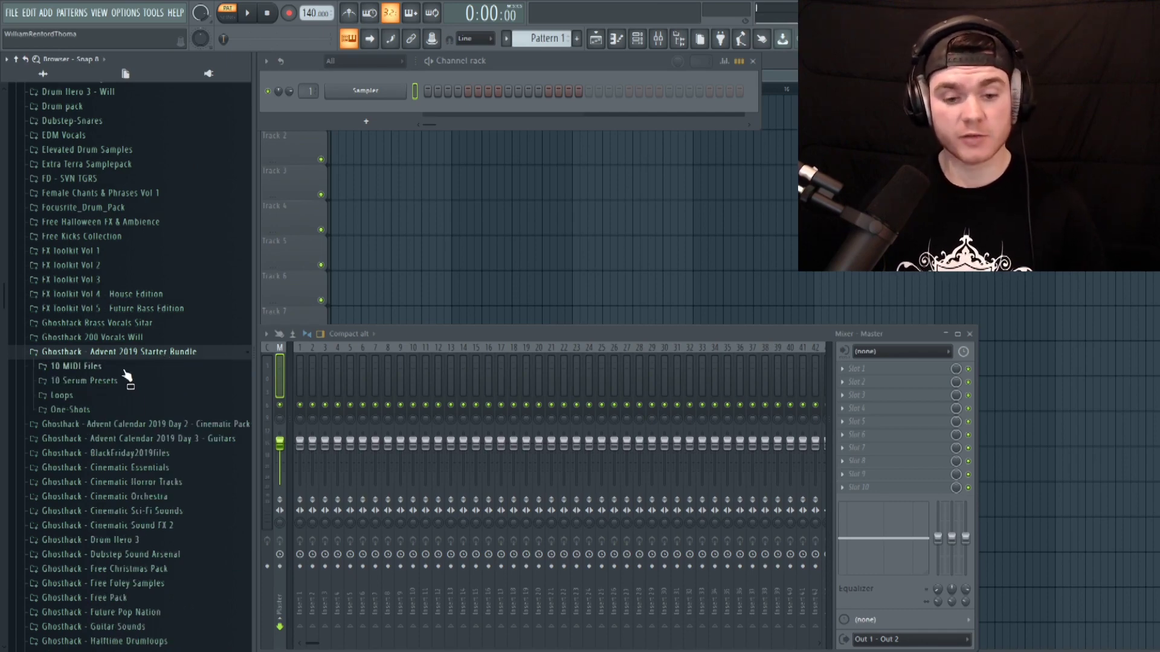
click(95, 412)
scroll(142, 368, down, 2)
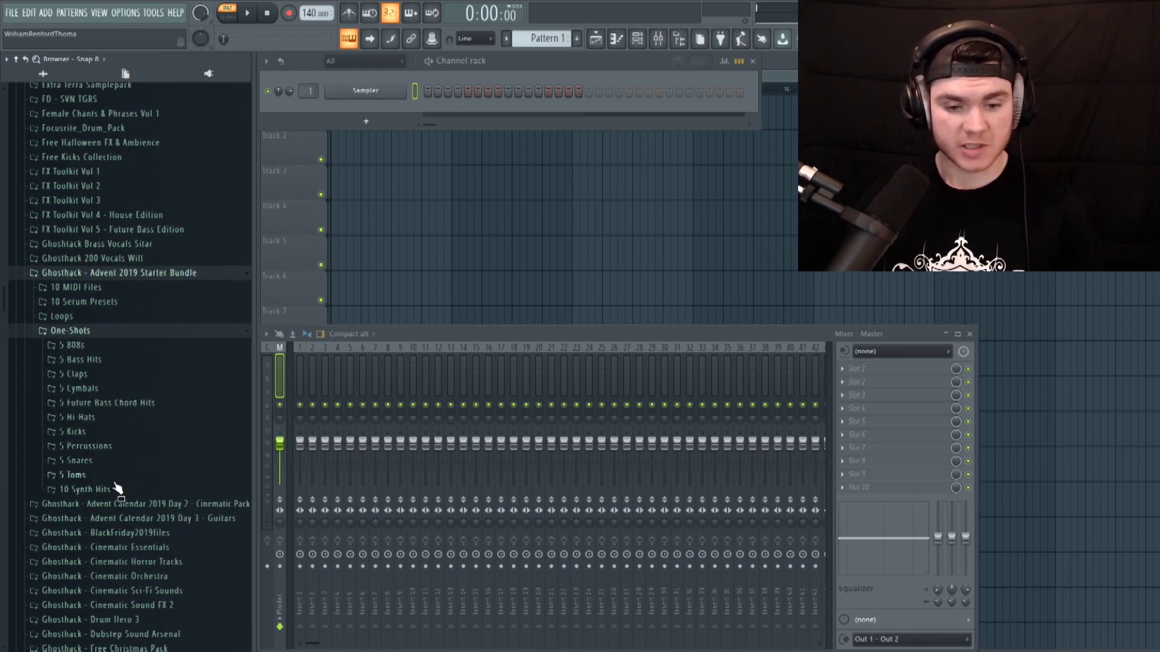
- Audition the samples in the 5 Kicks folder and load Ghosthack Kick 3 onto the first channel in place of the Sampler
click(108, 436)
scroll(162, 384, down, 2)
click(162, 390)
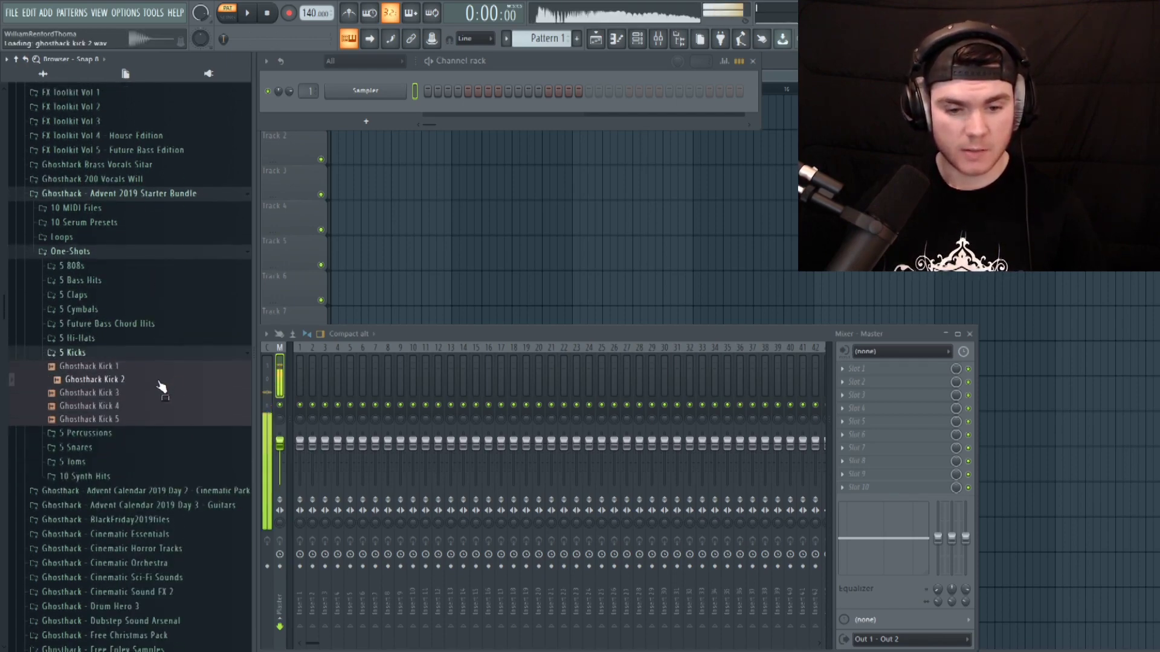
click(154, 407)
click(148, 420)
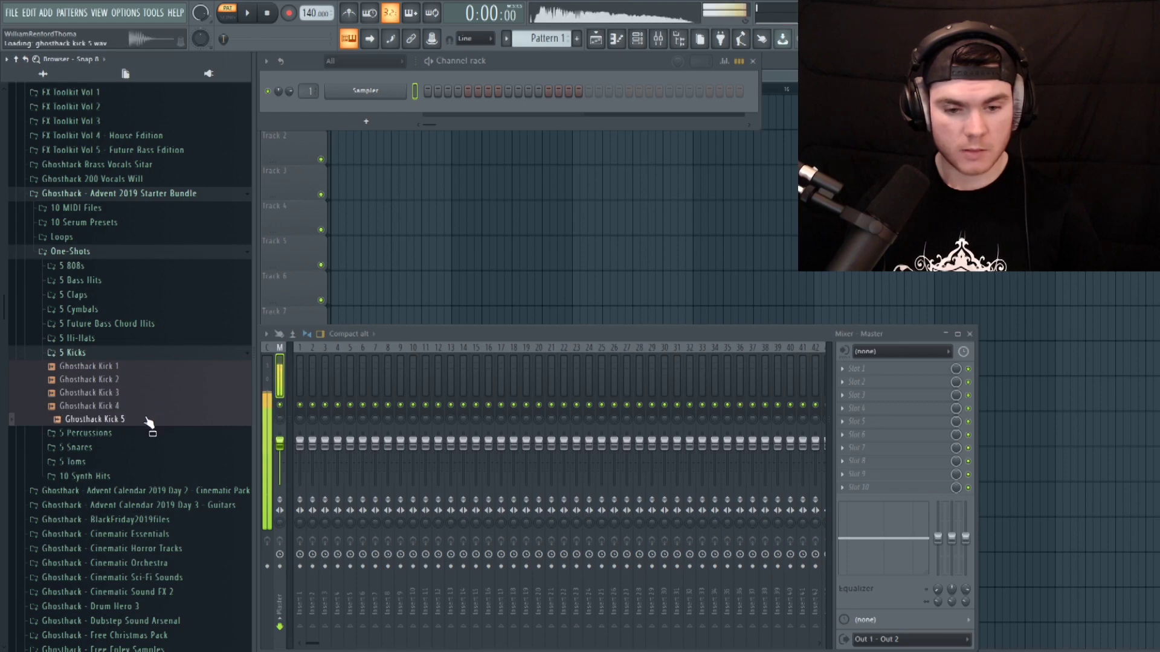
drag(145, 394, 383, 101)
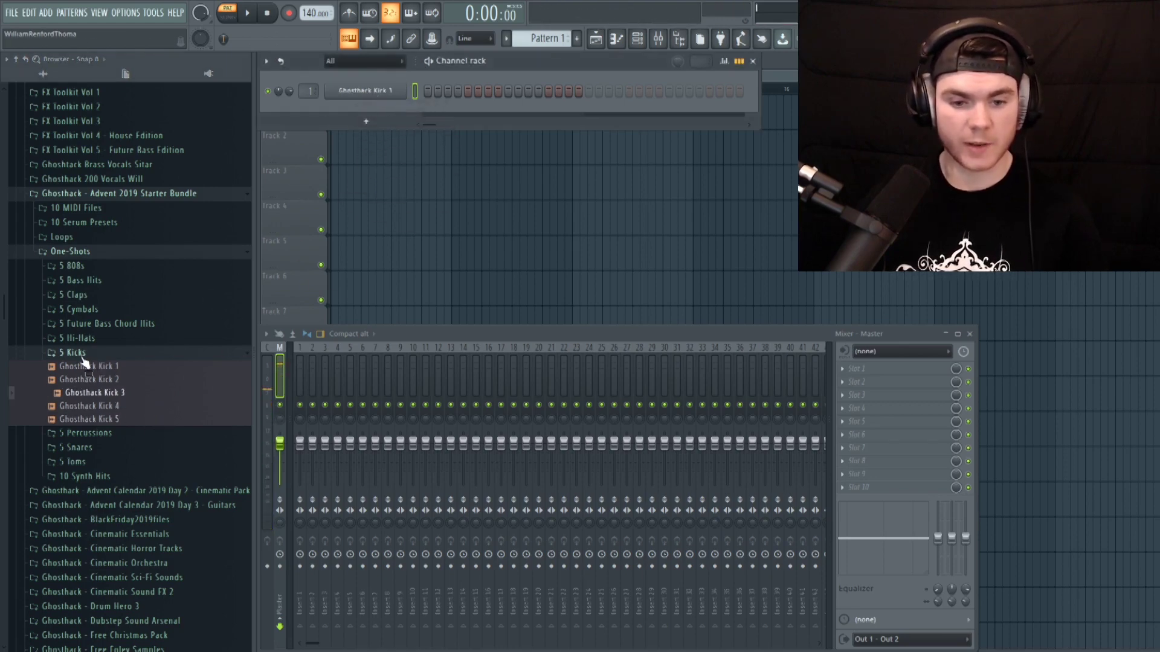
- Compare the snare samples in the starter bundle's 5 Snares folder by auditioning them
click(83, 356)
click(137, 385)
click(154, 396)
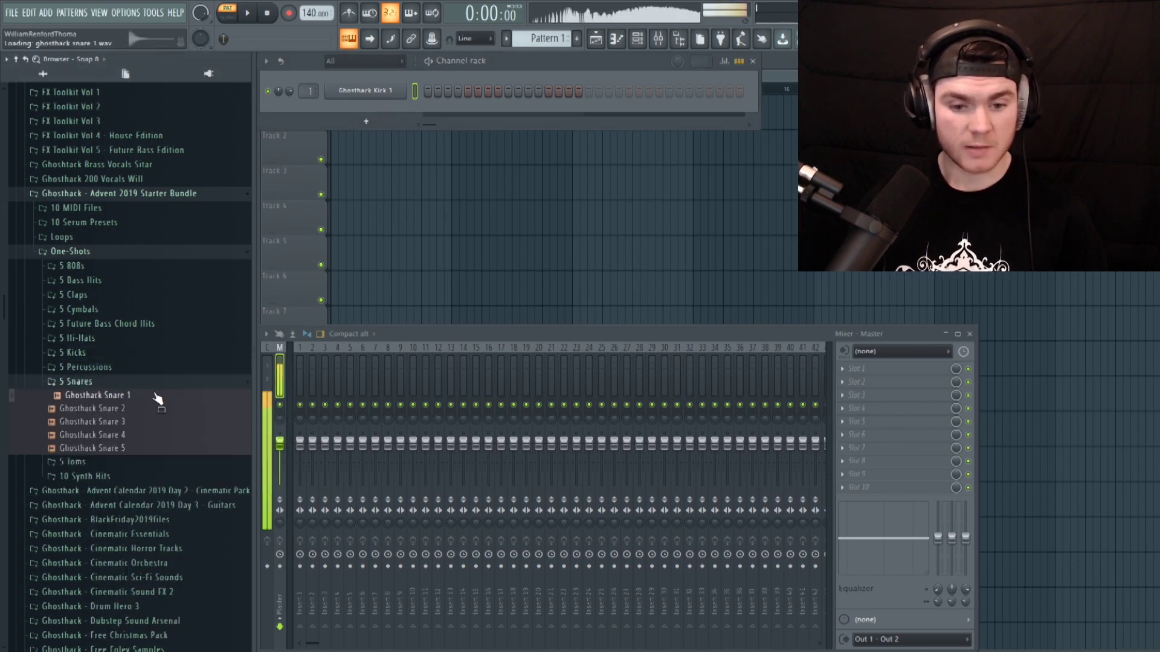
click(151, 422)
click(153, 435)
key(Up)
key(Up)
click(140, 435)
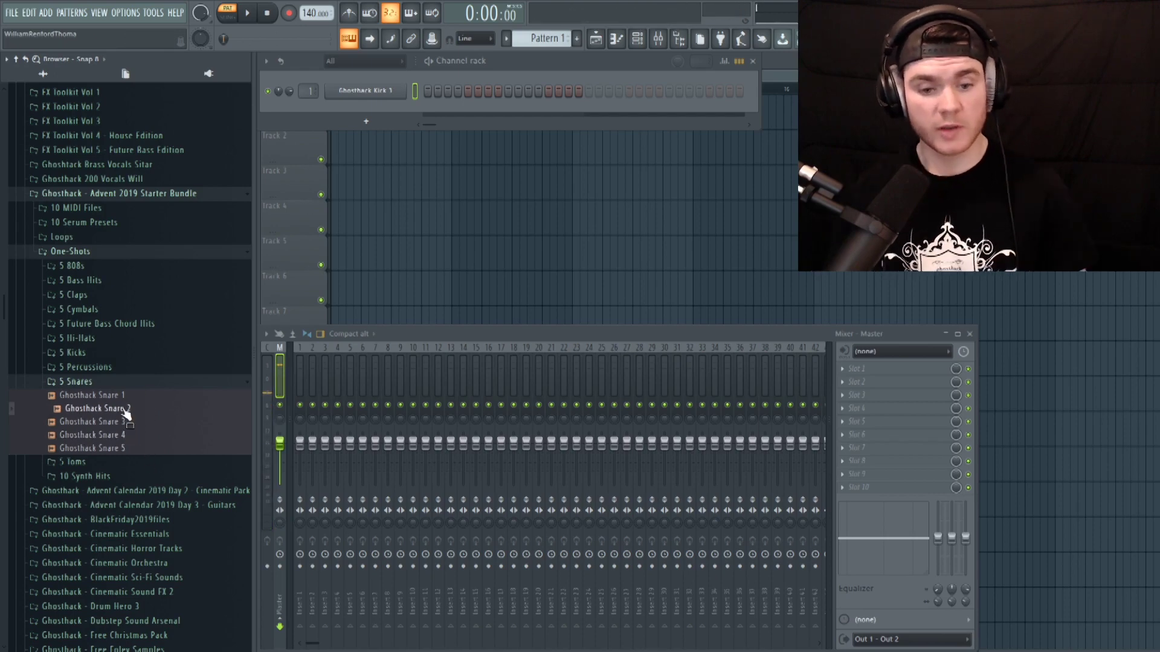
- Add Ghosthack Snare 2 and Ghosthack Snare 4 as new channels below the kick
drag(125, 413, 337, 110)
click(128, 435)
drag(128, 436, 370, 143)
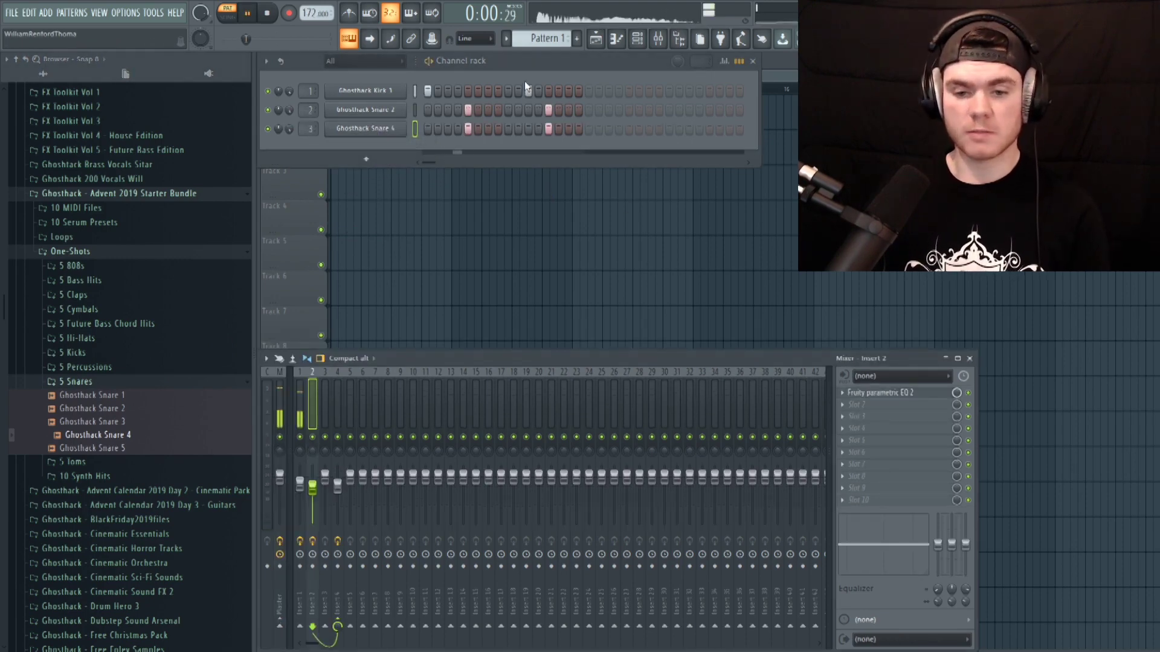
- Solo the Ghosthack Snare 2 channel and play the pattern to hear it alone
right_click(276, 96)
click(279, 106)
right_click(284, 113)
click(358, 114)
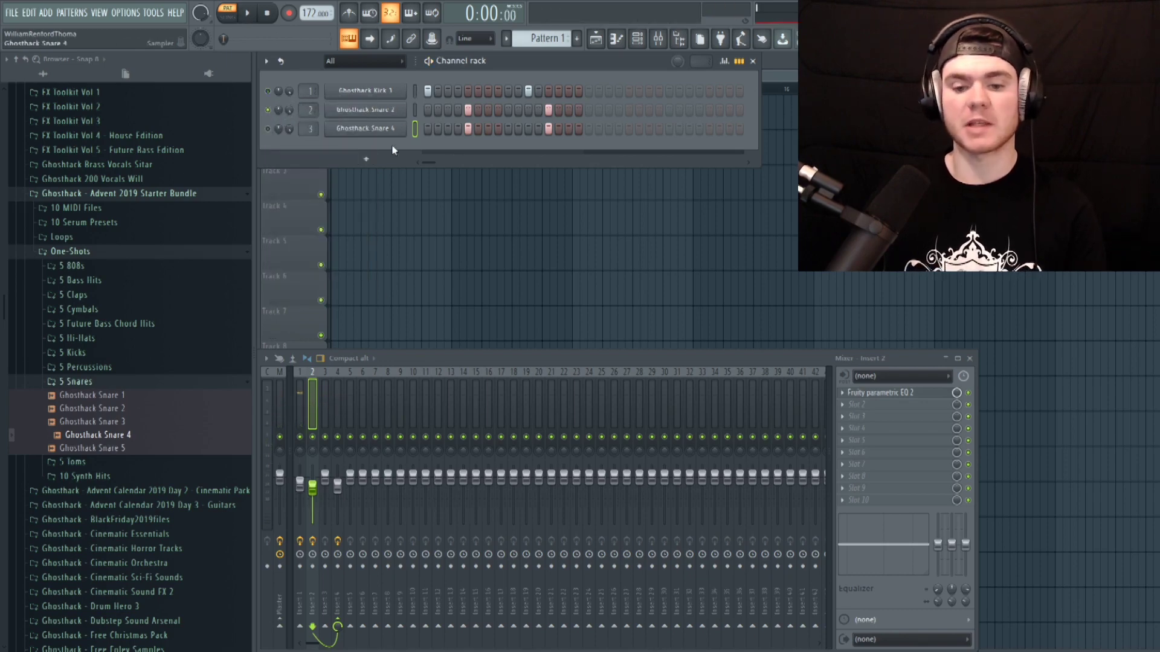
key(space)
key(space)
- Examine the Fruity parametric EQ 2 curve on mixer Insert 2 during playback, and close the plugin
click(872, 392)
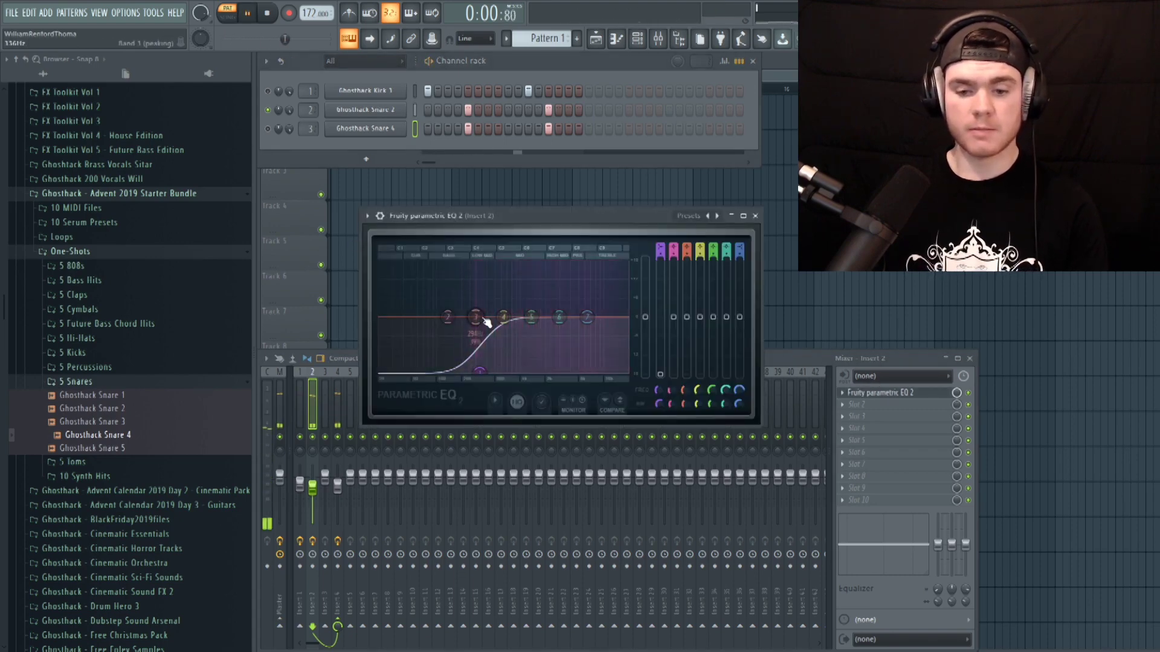
key(space)
click(755, 216)
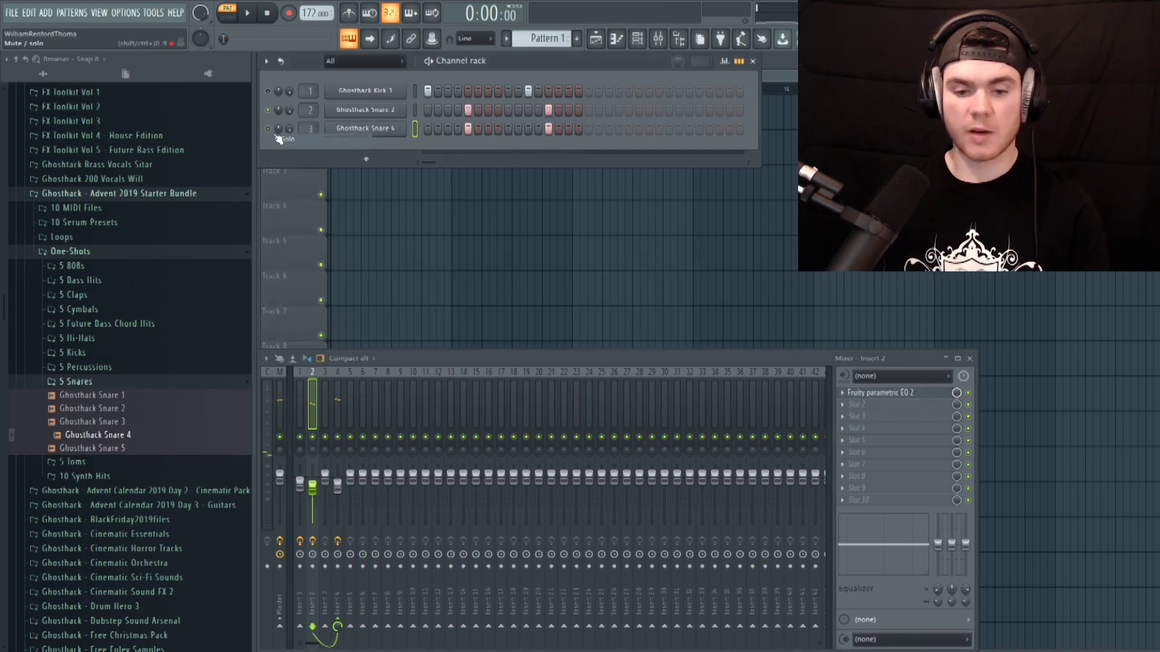
- Listen to Ghosthack Snare 4 on its own and re-enable the Ghosthack Snare 2 channel to layer both snares
key(space)
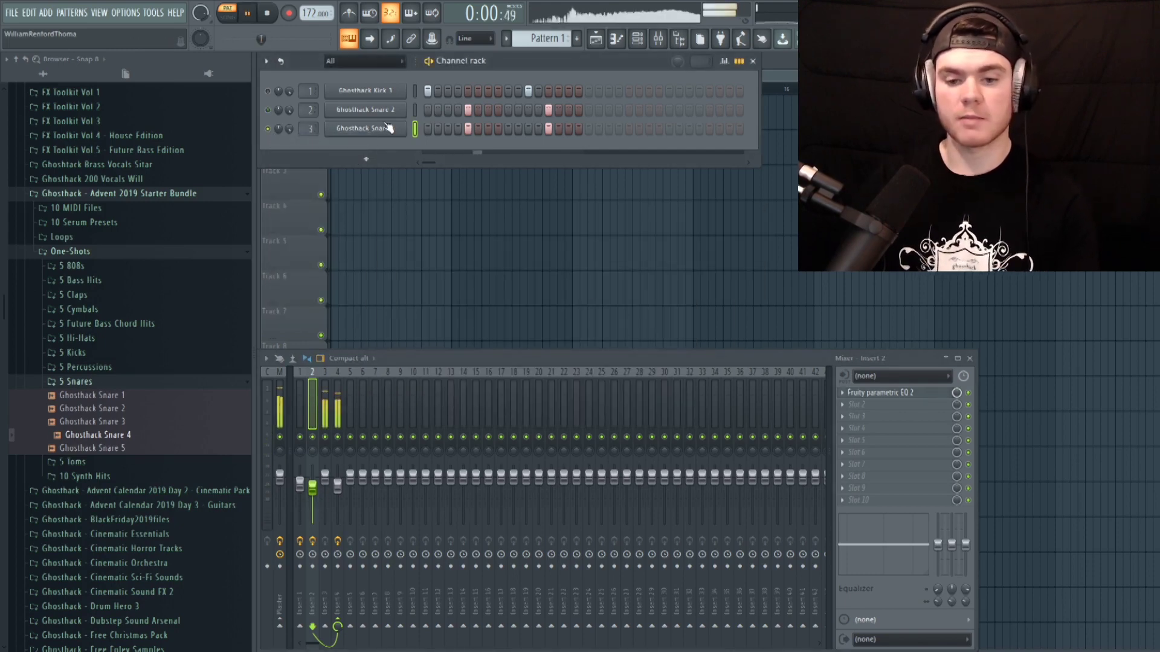
click(267, 110)
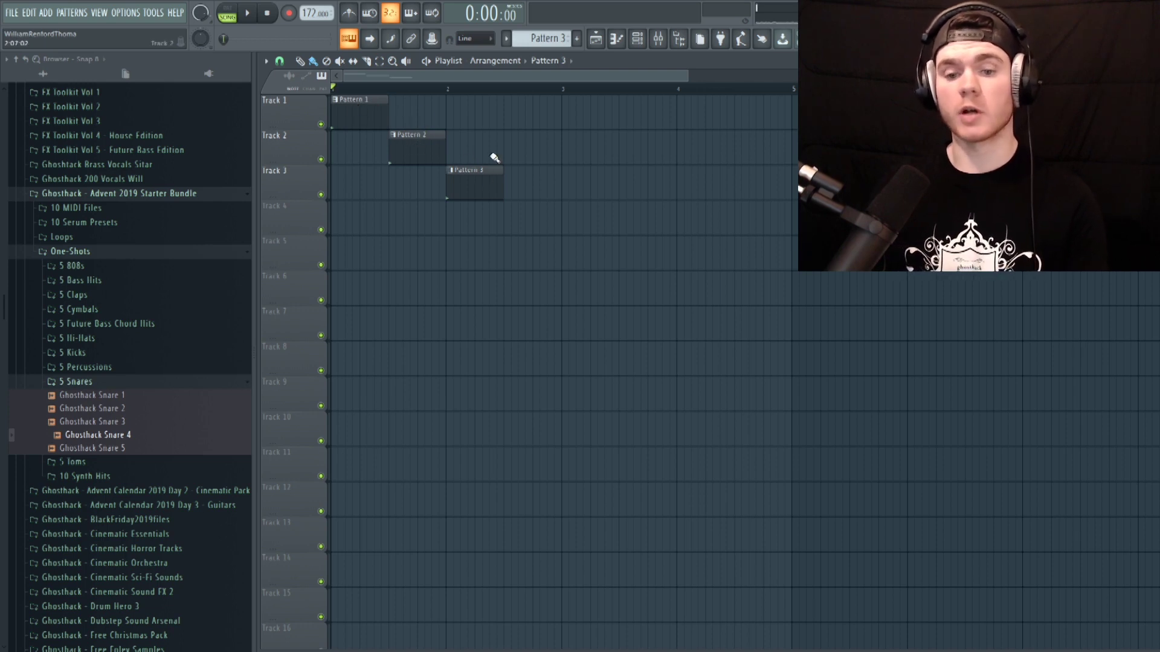
- Place Ghosthack Perc Loop - 172_2 twice in a row on Track 5, from bar 1 to bar 5, and play the arrangement
key(space)
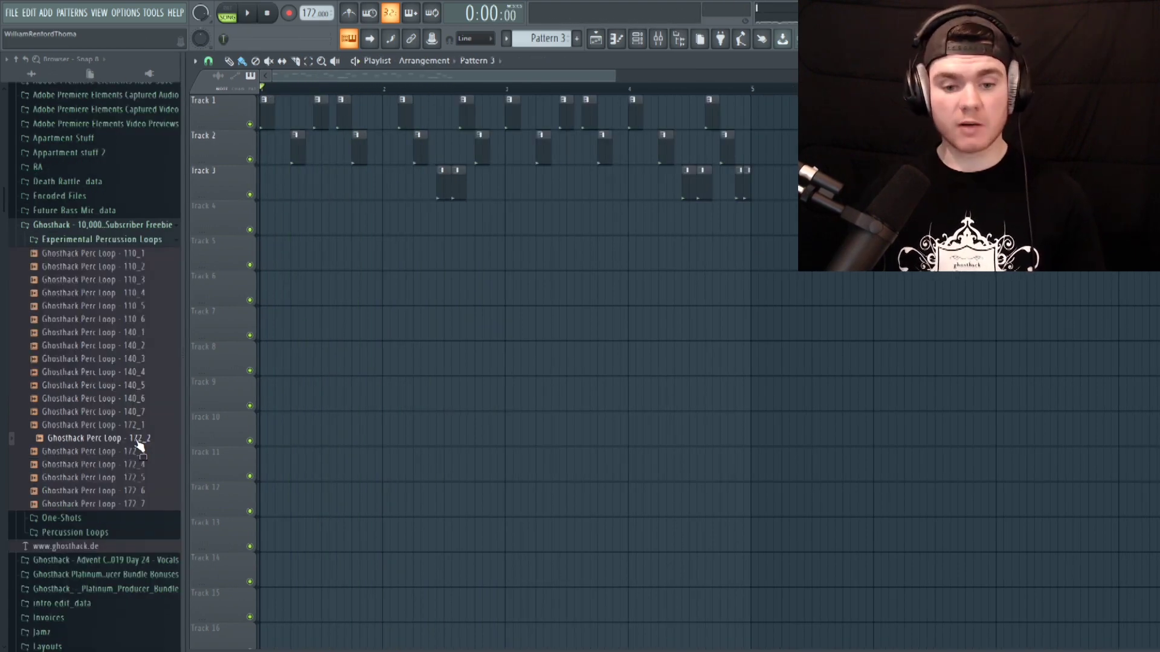
drag(134, 443, 270, 261)
drag(658, 260, 528, 266)
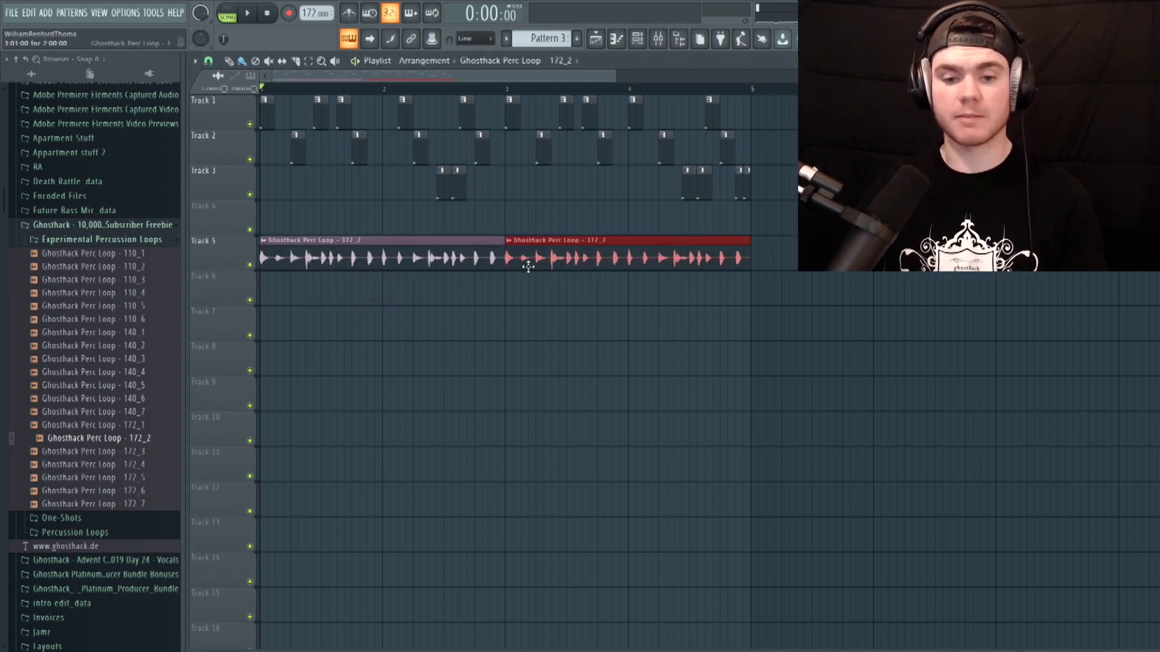
key(space)
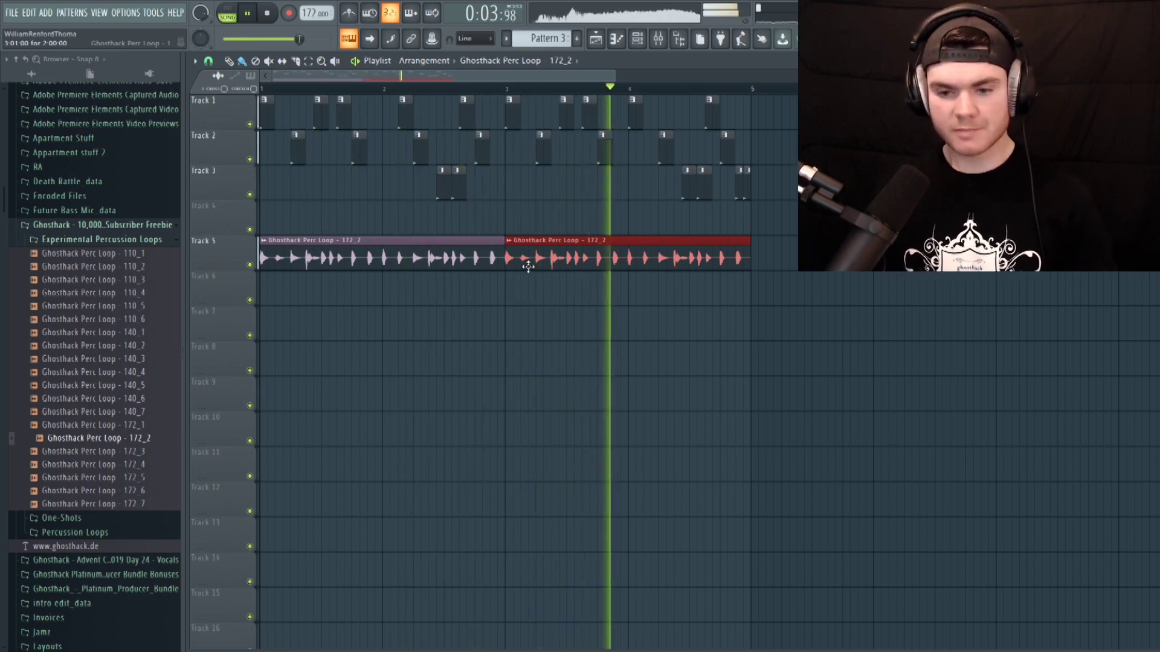
- Inspect the channel settings of Ghosthack Perc Loop - 172_2 while playing the arrangement, and close them
key(space)
double_click(528, 266)
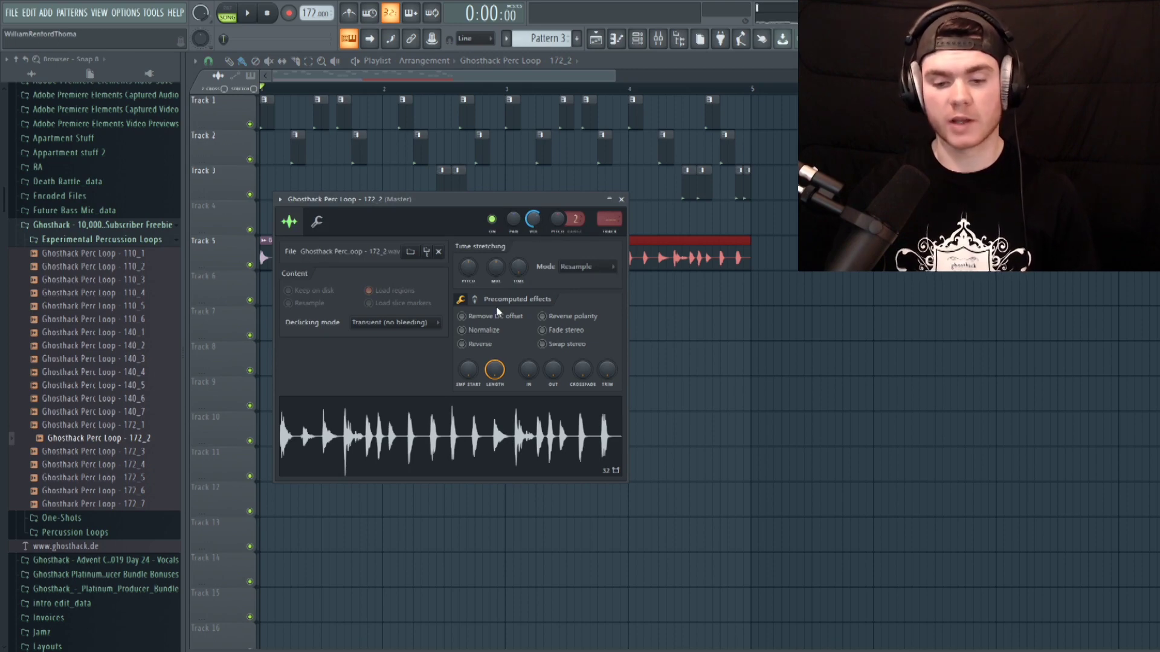
click(621, 200)
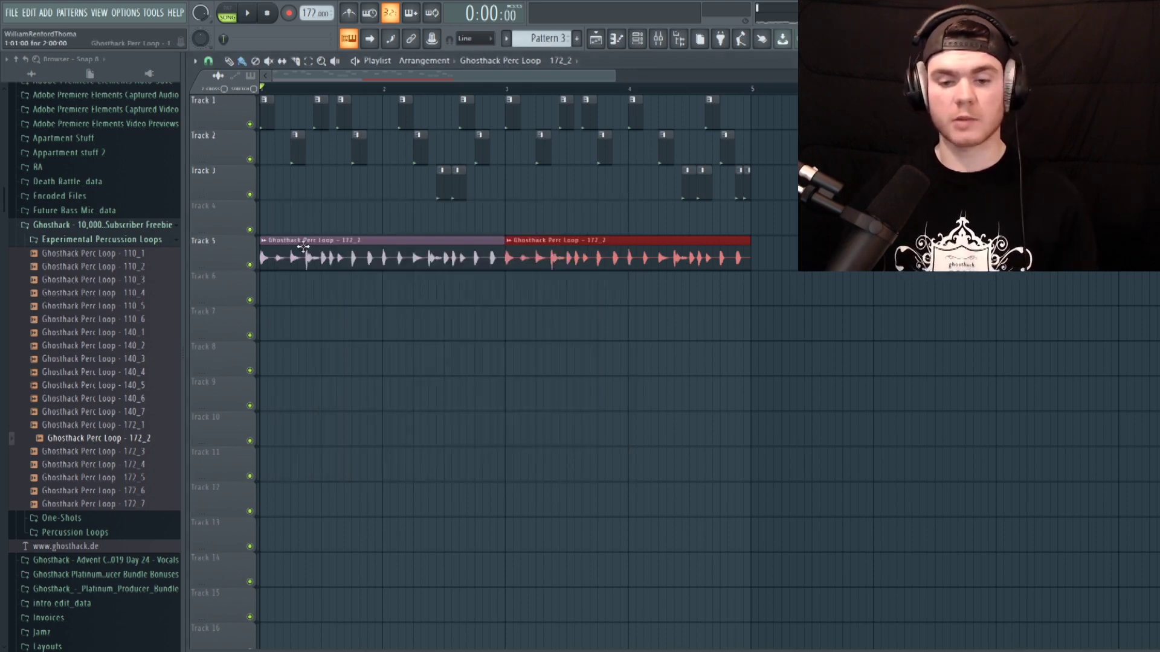
double_click(526, 256)
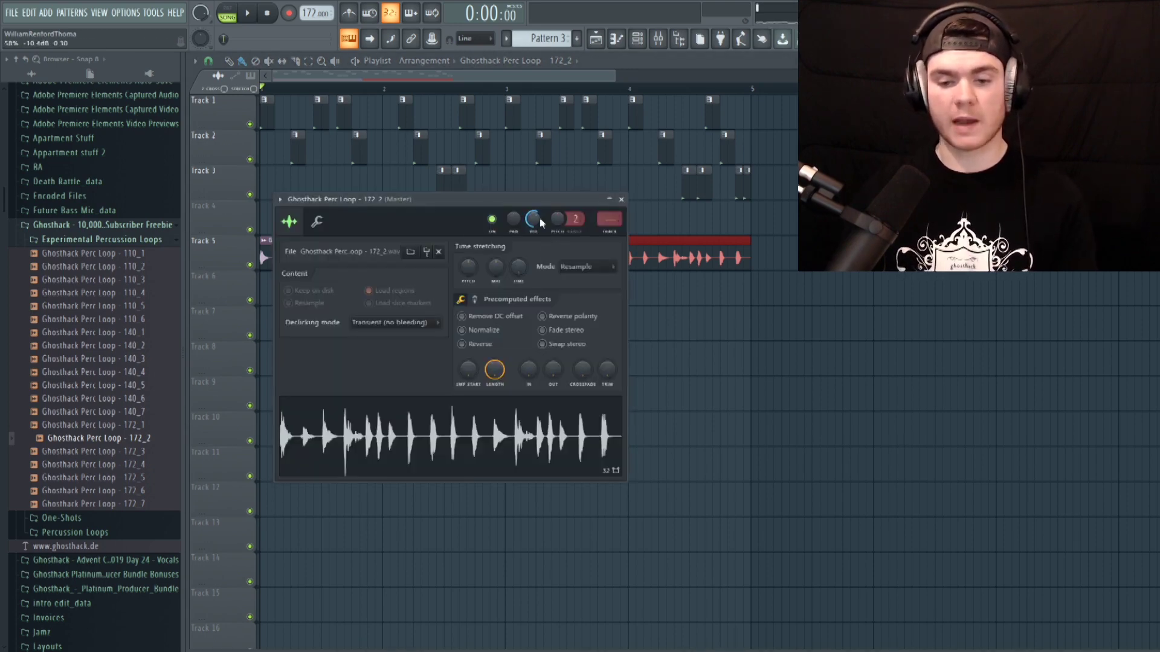
key(space)
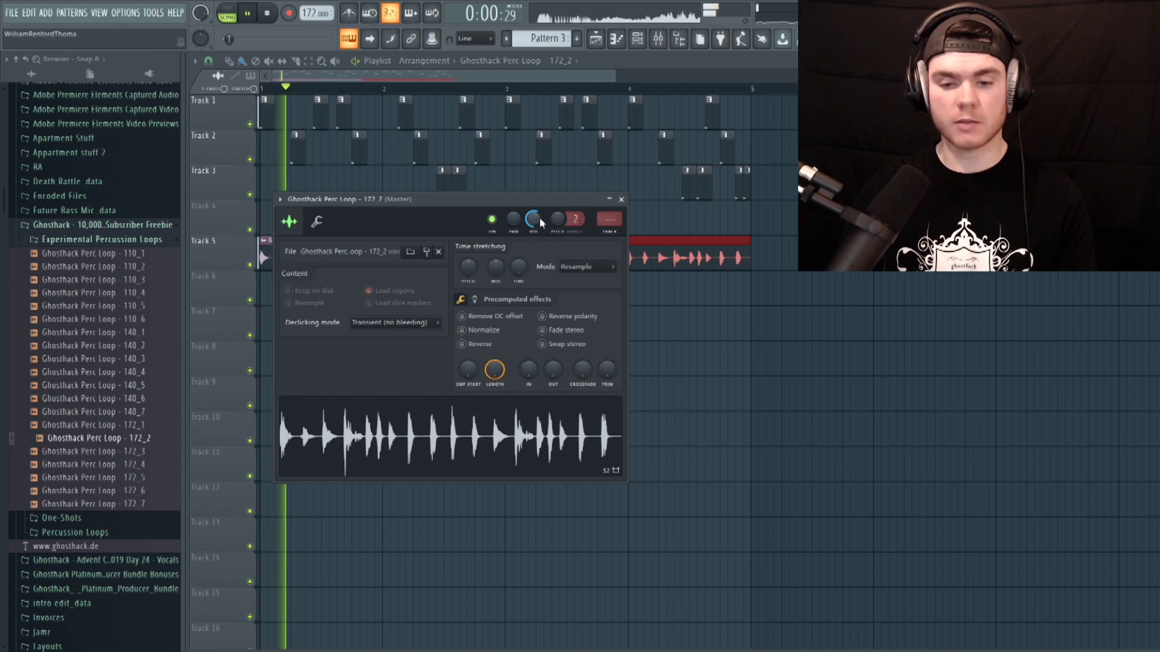
click(626, 200)
key(space)
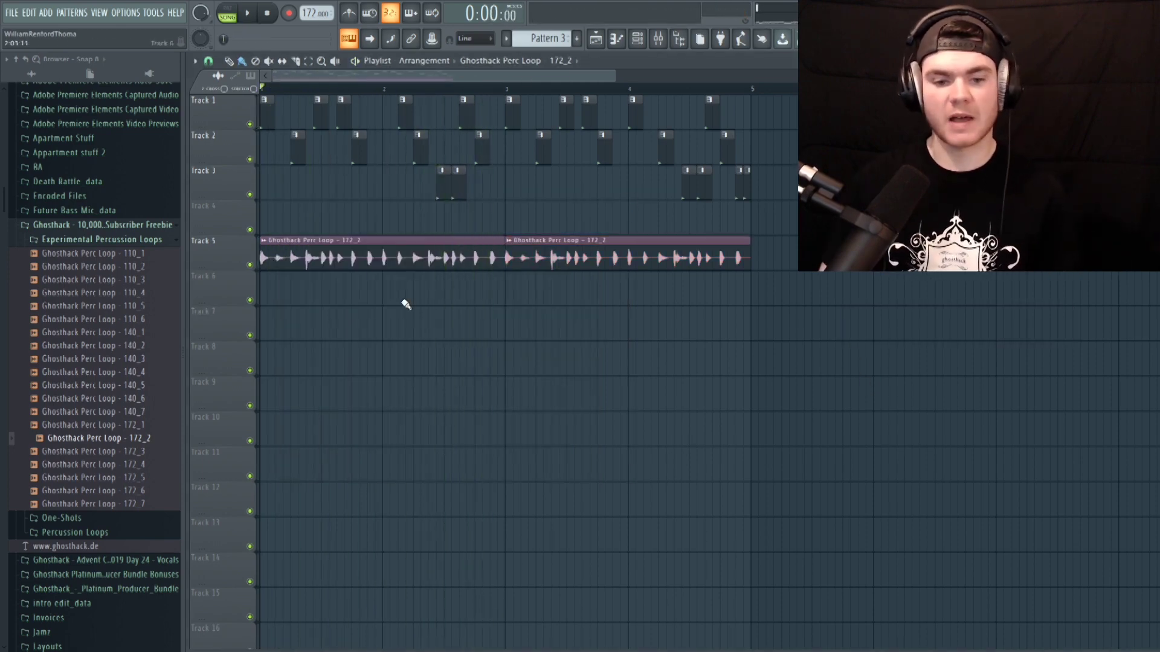
- Preview Ghosthack Perc Loop - 172_5, place it on Track 6 starting at bar 1, and solo that track
click(146, 479)
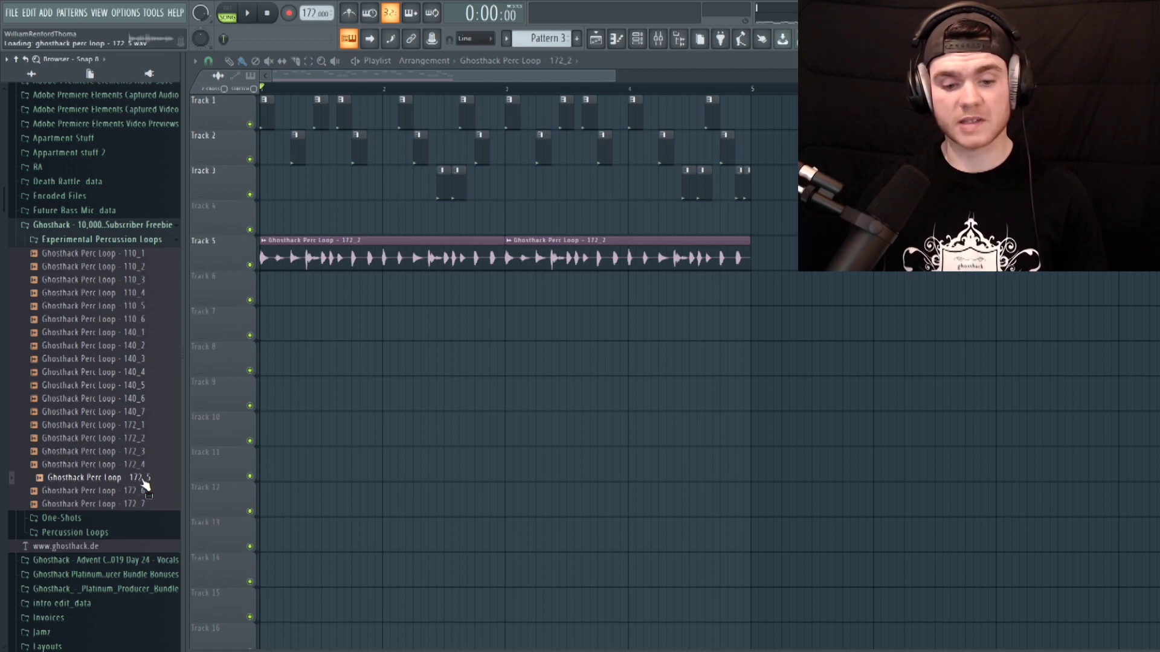
drag(144, 483, 274, 292)
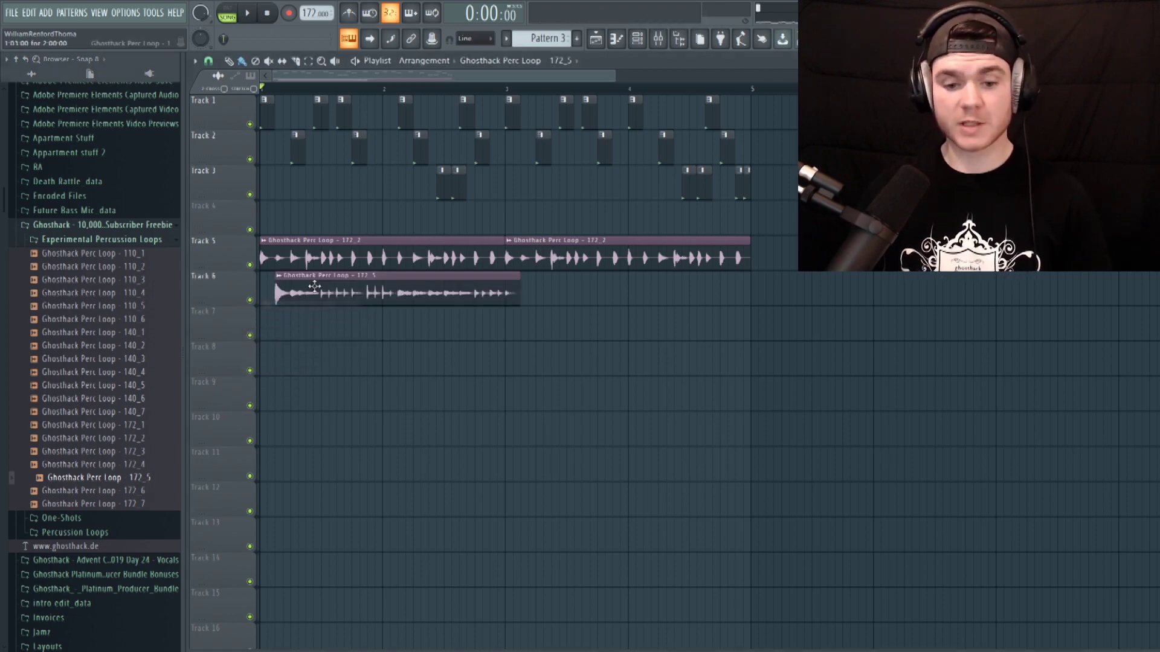
right_click(251, 300)
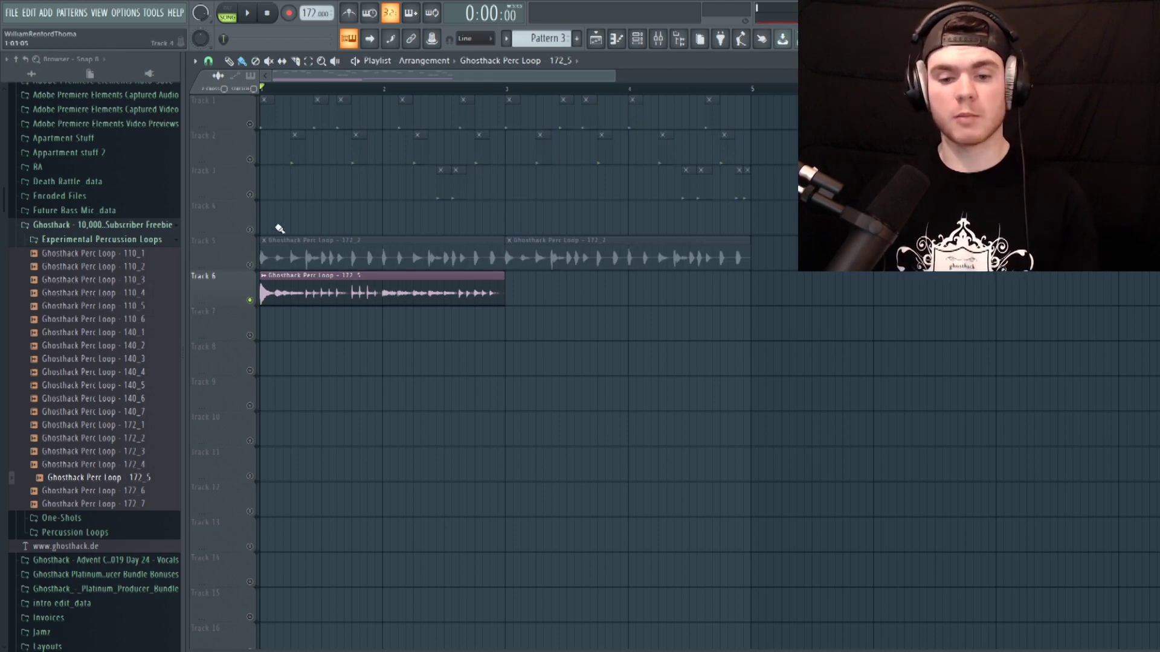
- Unmute Tracks 1 to 3 and play them with the 172_5 loop, replaying sections from the middle of bar 2
drag(254, 199, 250, 126)
key(space)
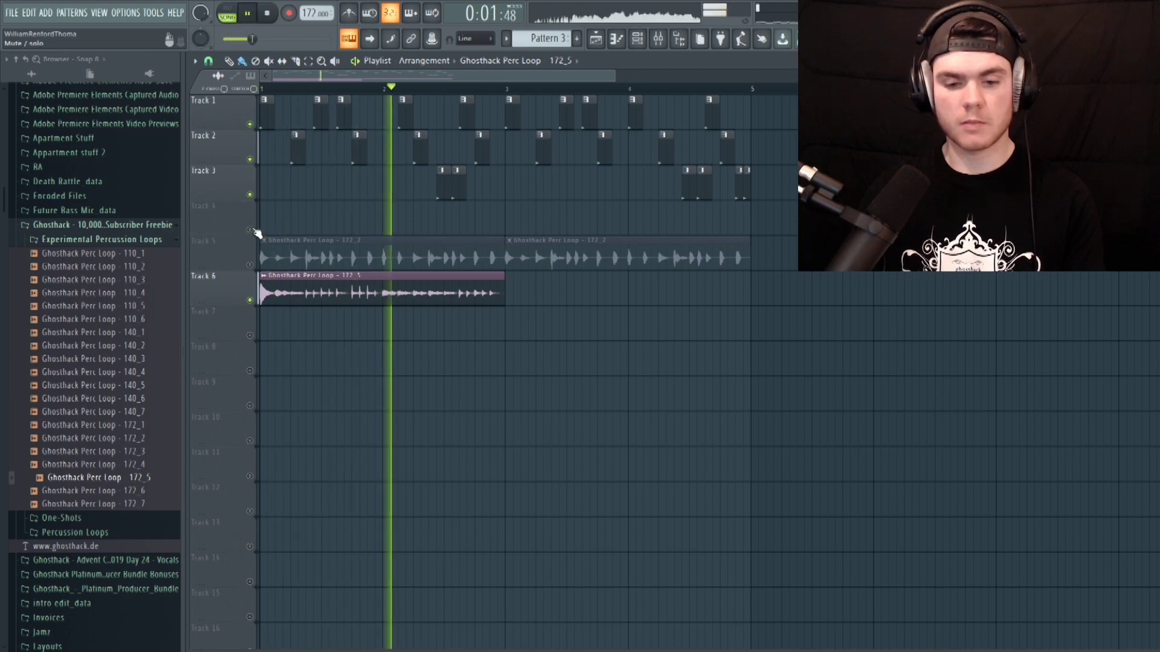
key(space)
click(430, 91)
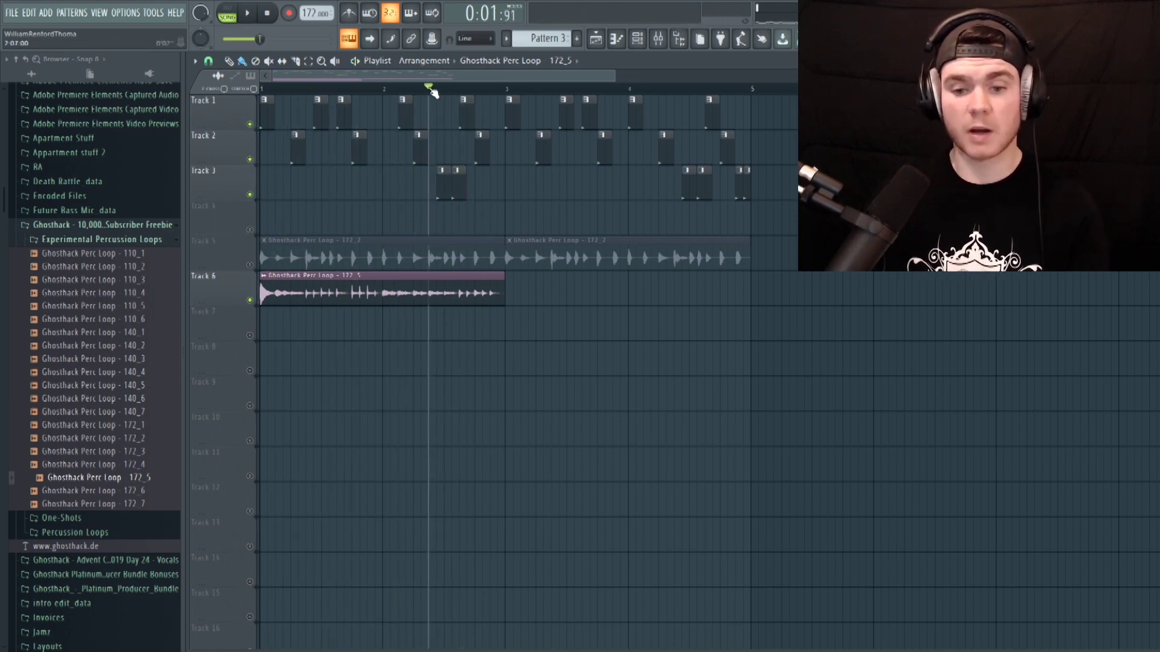
key(space)
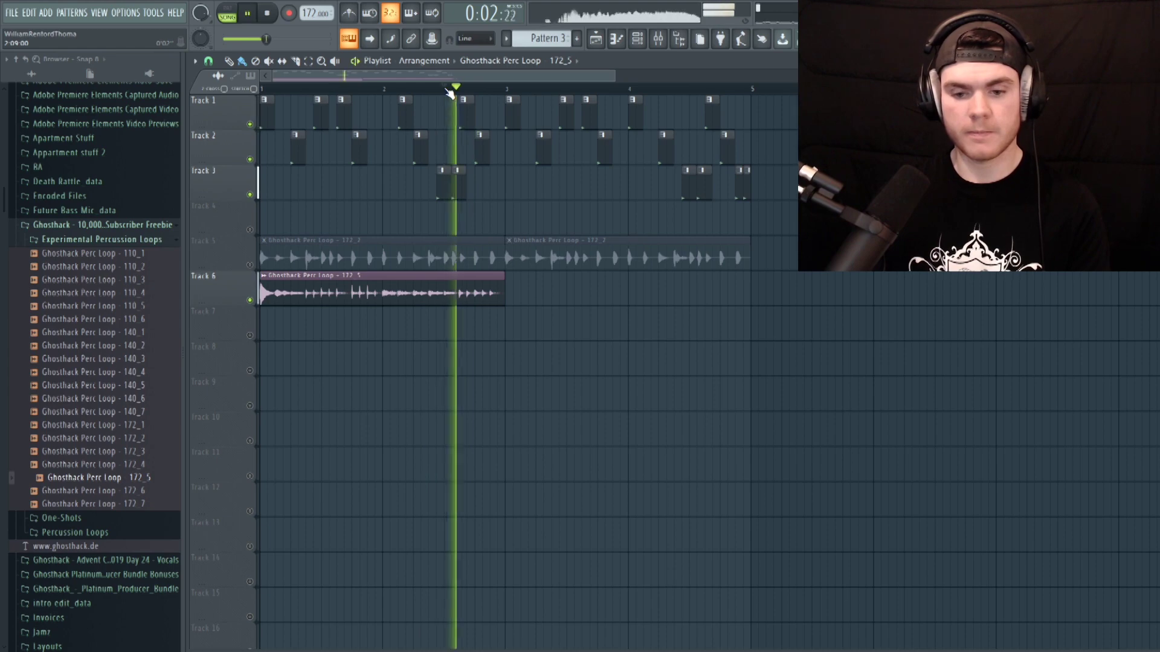
key(space)
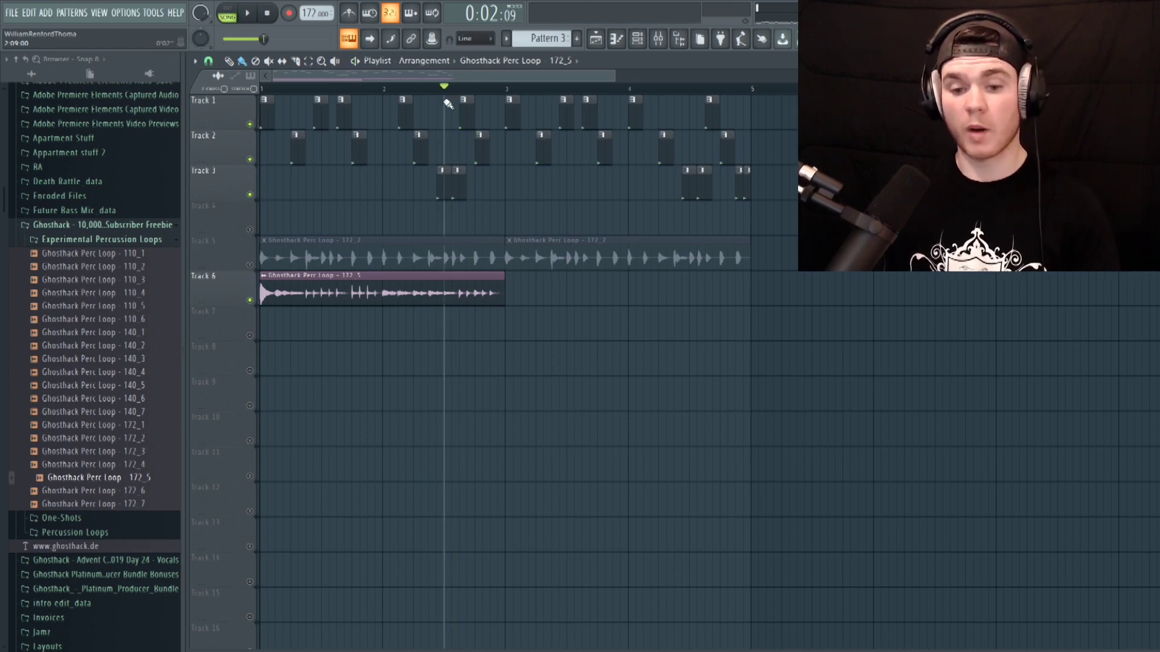
- Cut a short slice of the 172_5 loop at mid-bar 2 on Track 6, add two more slices directly after it, and play them
mouse_move(308, 294)
mouse_down()
mouse_move(553, 293)
mouse_move(426, 342)
mouse_move(278, 294)
mouse_move(330, 290)
mouse_up()
drag(506, 293, 458, 293)
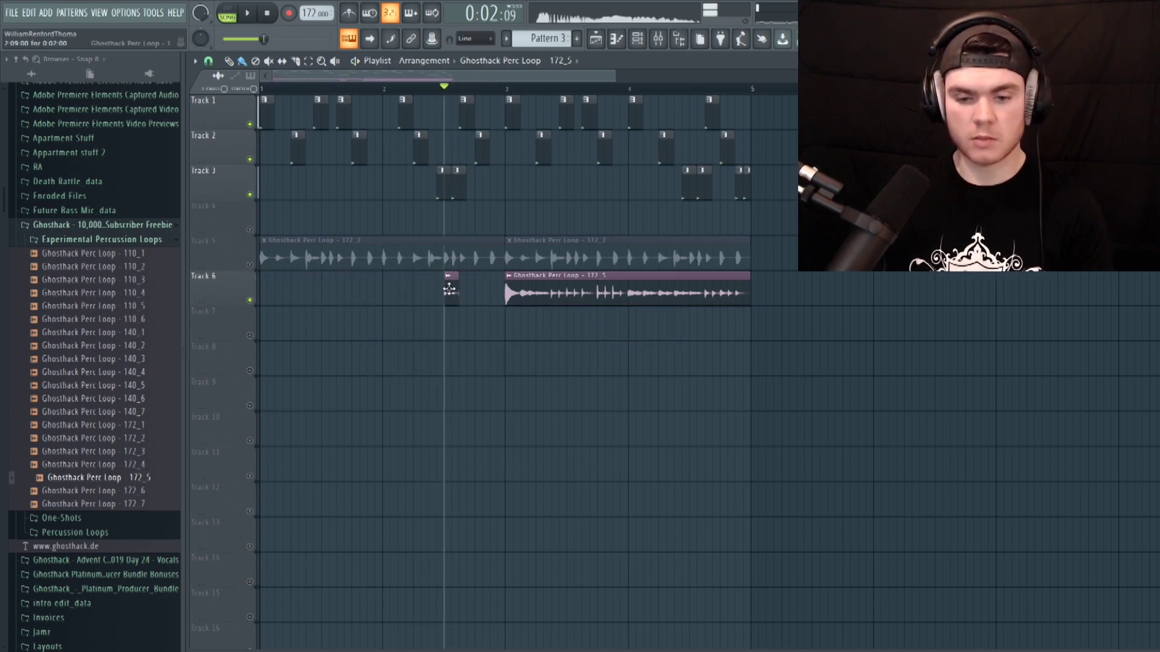
click(467, 286)
key(space)
key(space)
click(482, 285)
key(space)
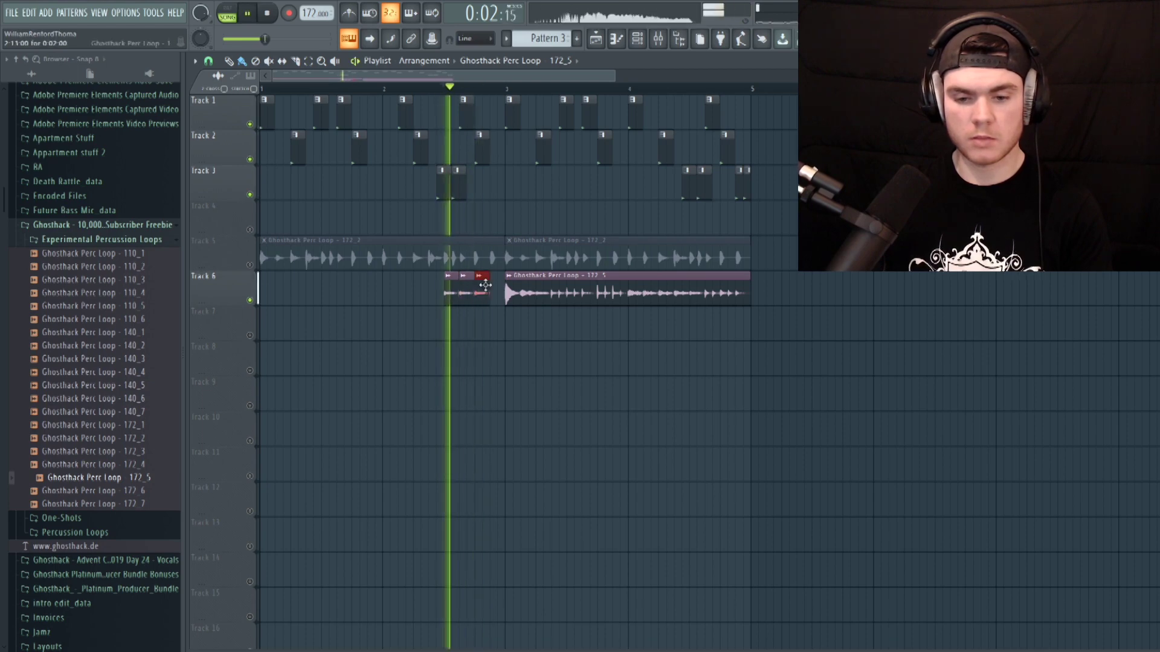
key(space)
key(space)
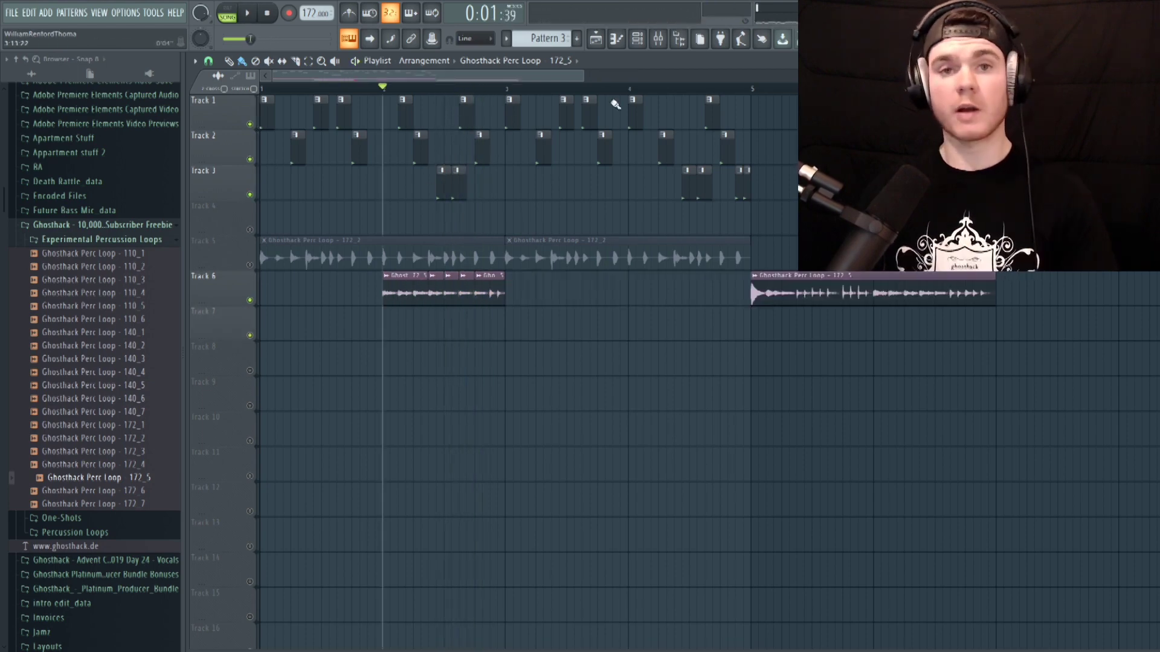
- Listen to the Track 6 slices alone from bar 2, and play all tracks together
right_click(250, 300)
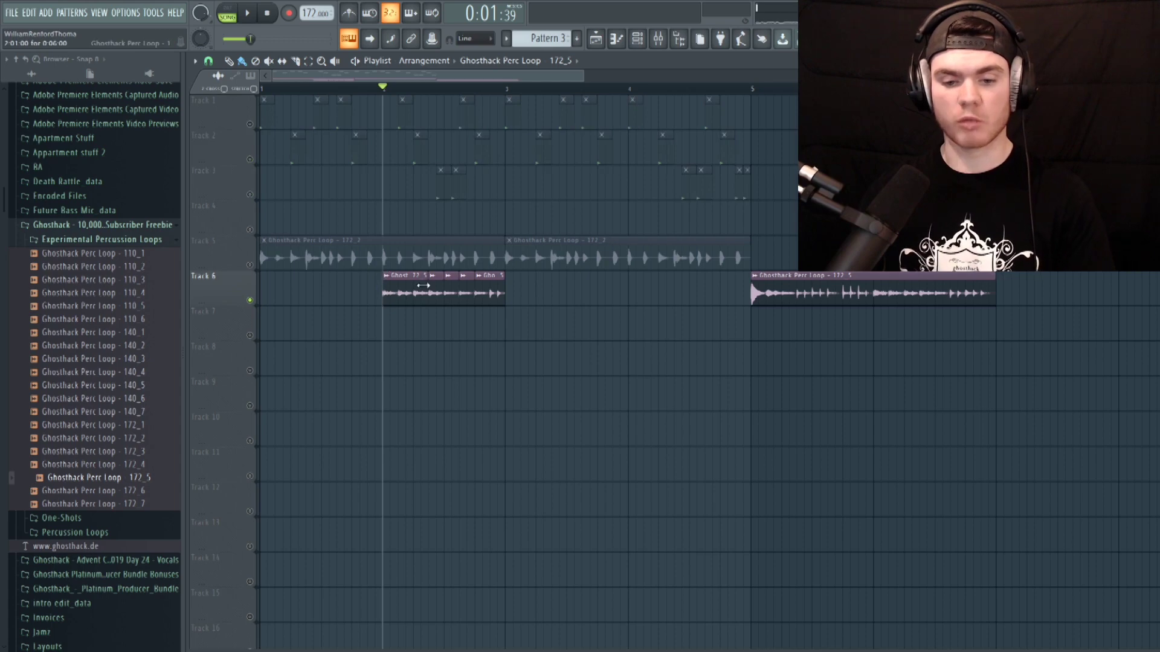
key(space)
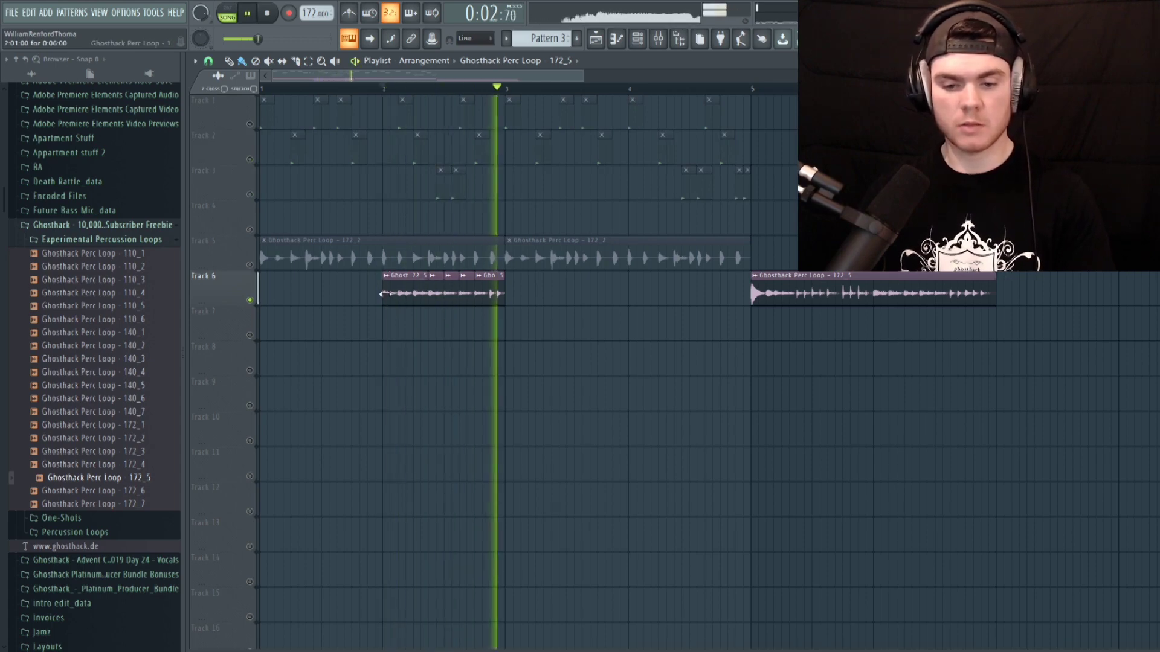
key(space)
right_click(251, 301)
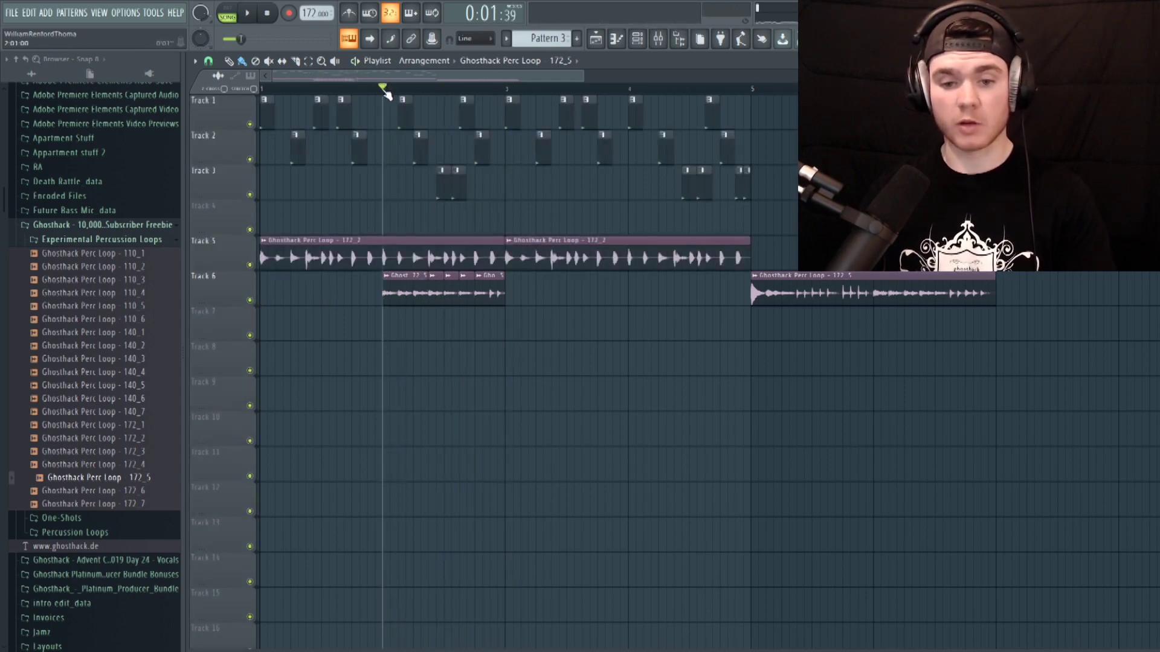
drag(387, 92, 234, 96)
key(space)
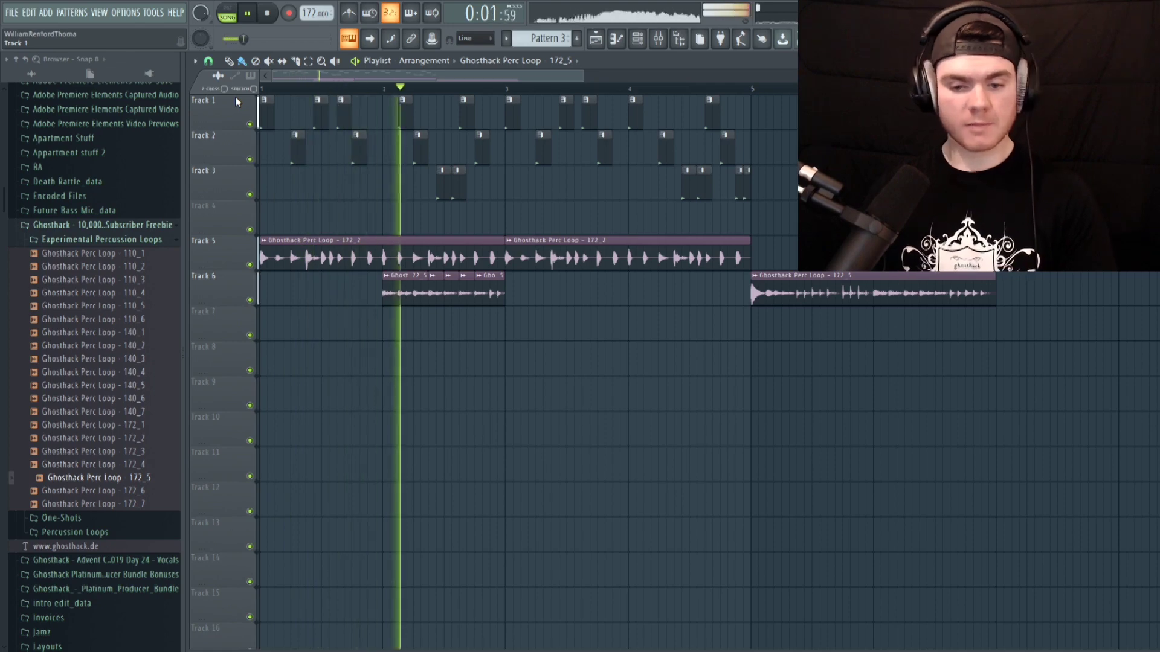
key(space)
- Rework the 172_5 slices in bar 2 of Track 6 to leave short gaps between them, and play from bar 2
drag(549, 319, 415, 292)
mouse_move(416, 293)
mouse_down()
mouse_move(646, 286)
mouse_move(405, 295)
mouse_up()
click(389, 93)
key(space)
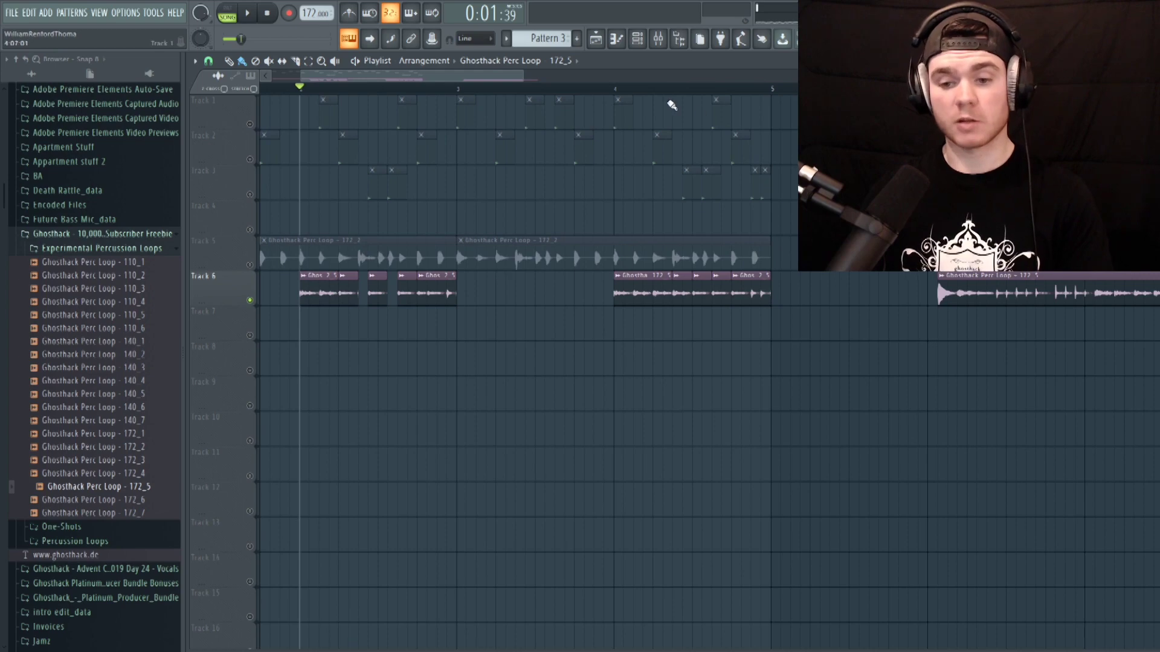
- Play the soloed Track 6 slices from bar 4 and again from bar 2, and return to the start
click(617, 90)
key(space)
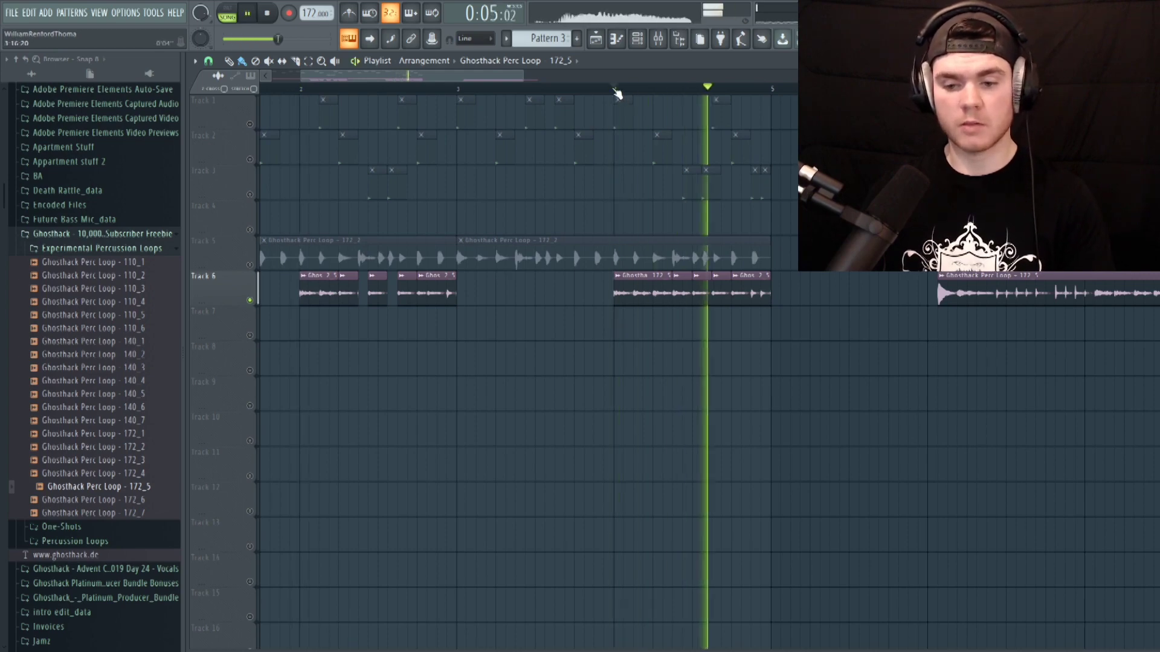
click(299, 89)
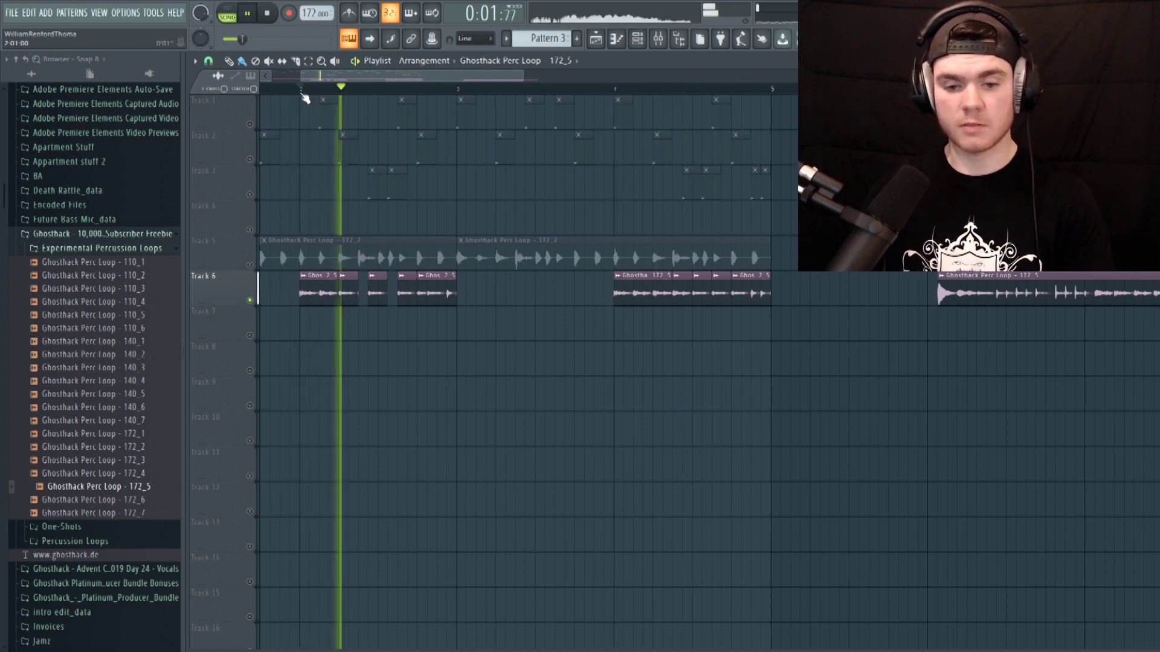
click(261, 94)
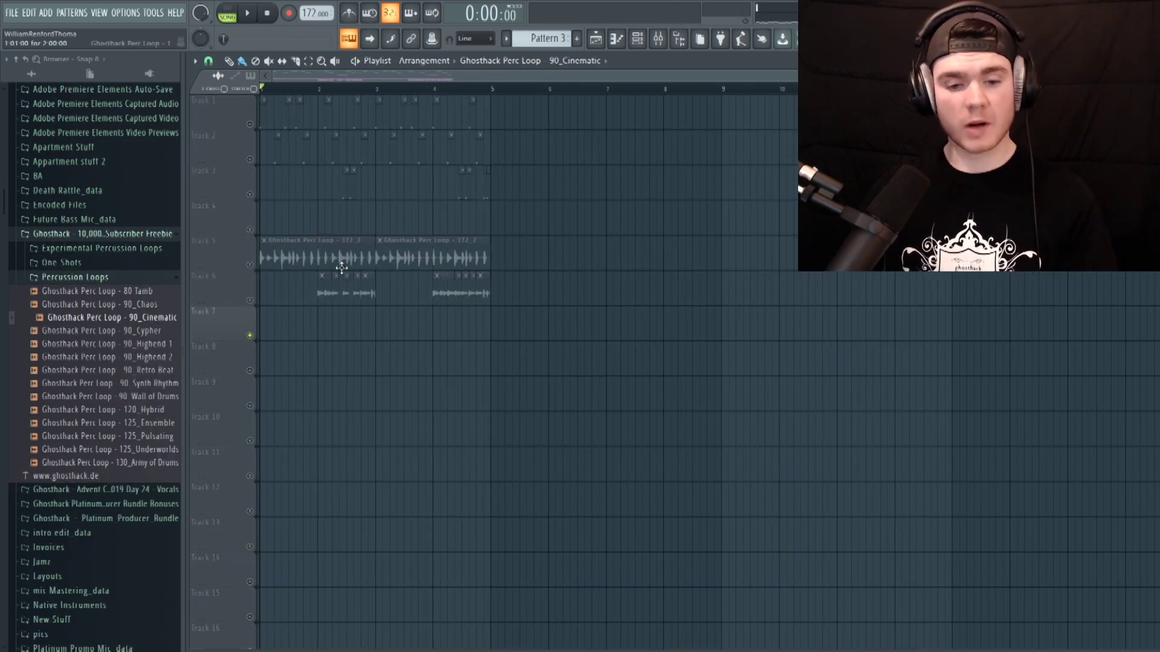
- Preview Ghosthack Perc Loop - 90_Cinematic and place it on Track 7 starting at bar 1
click(160, 322)
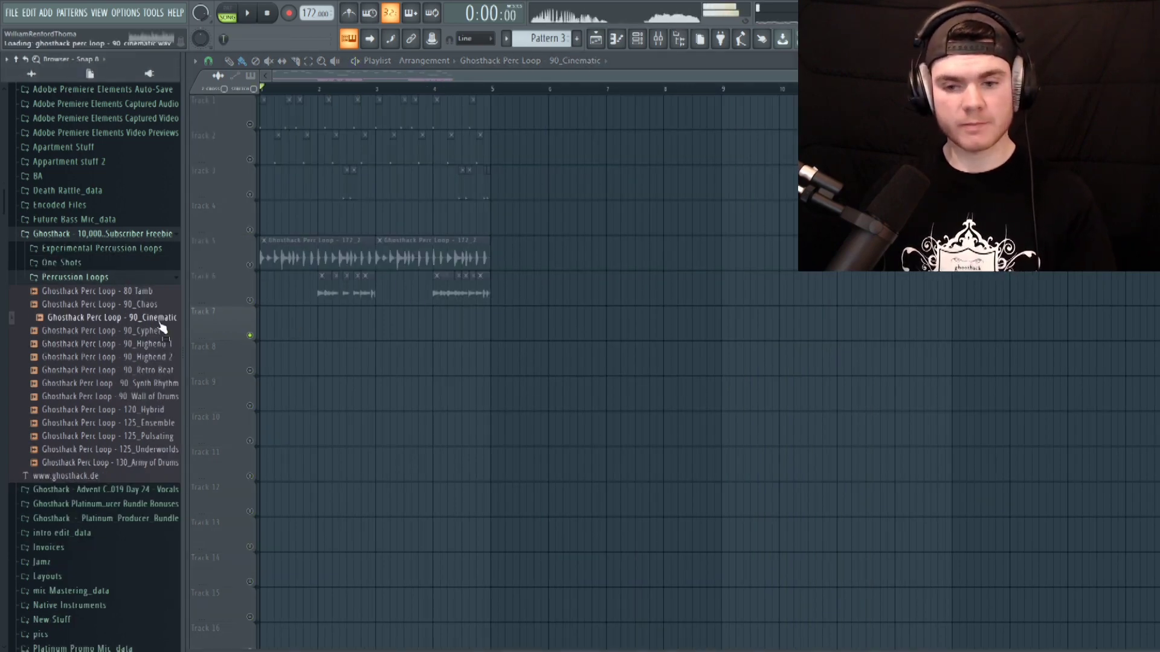
click(270, 15)
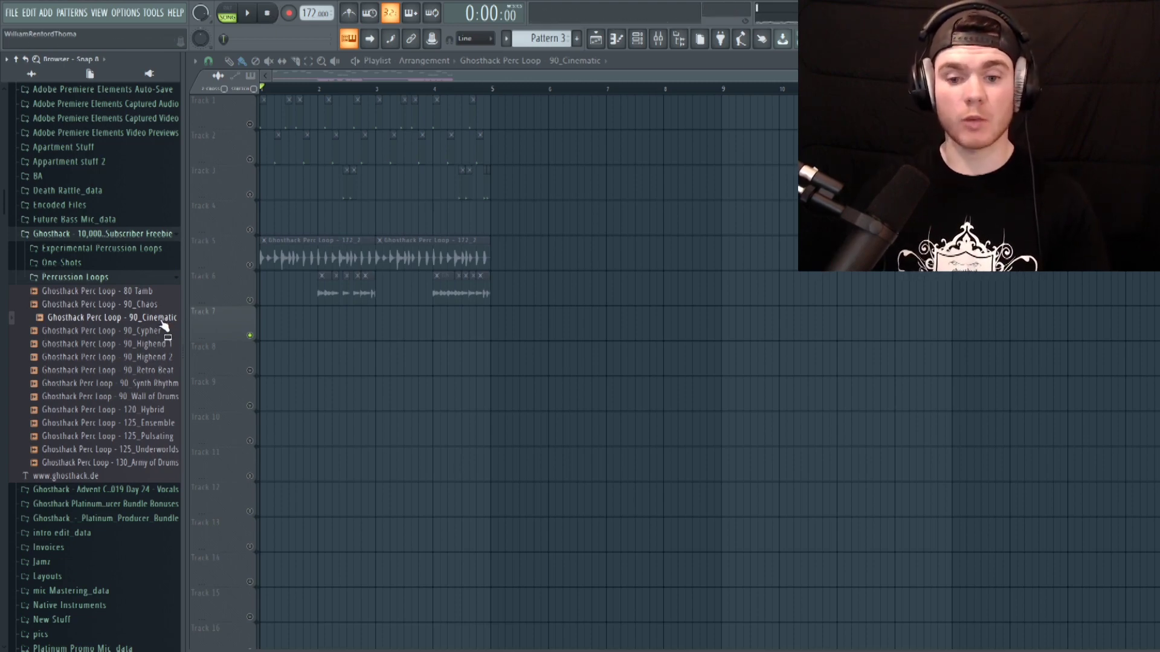
drag(169, 327, 260, 326)
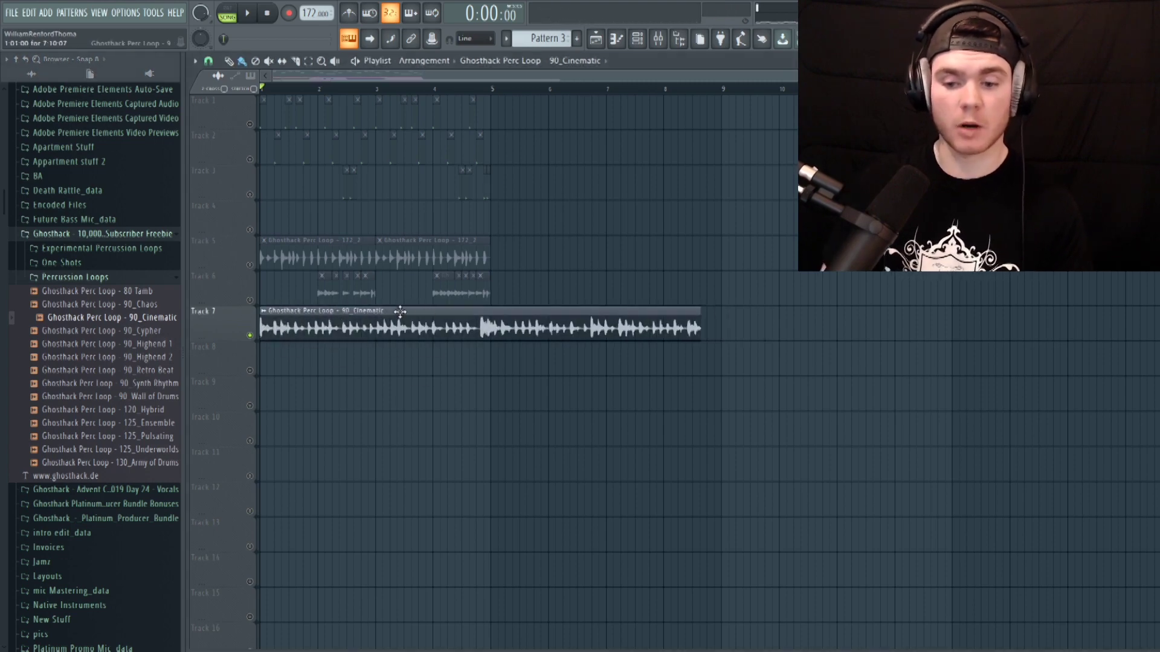
- Time-stretch the 90_Cinematic loop so it ends exactly at bar 9, preview the sample, and close its settings
double_click(610, 329)
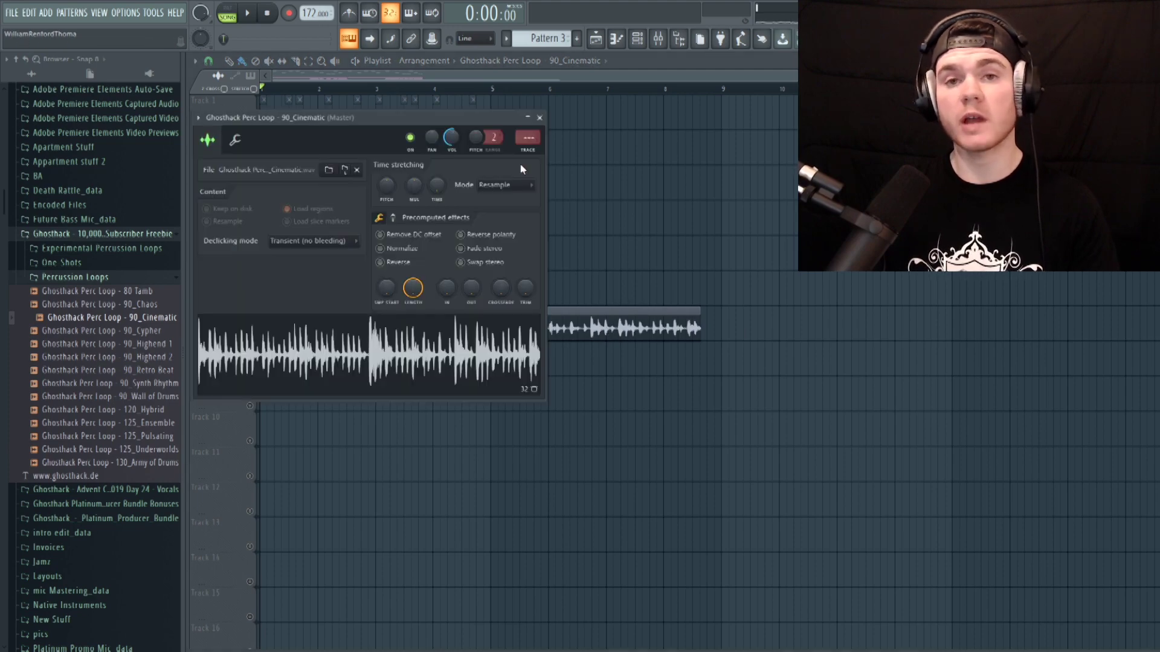
drag(439, 187, 439, 184)
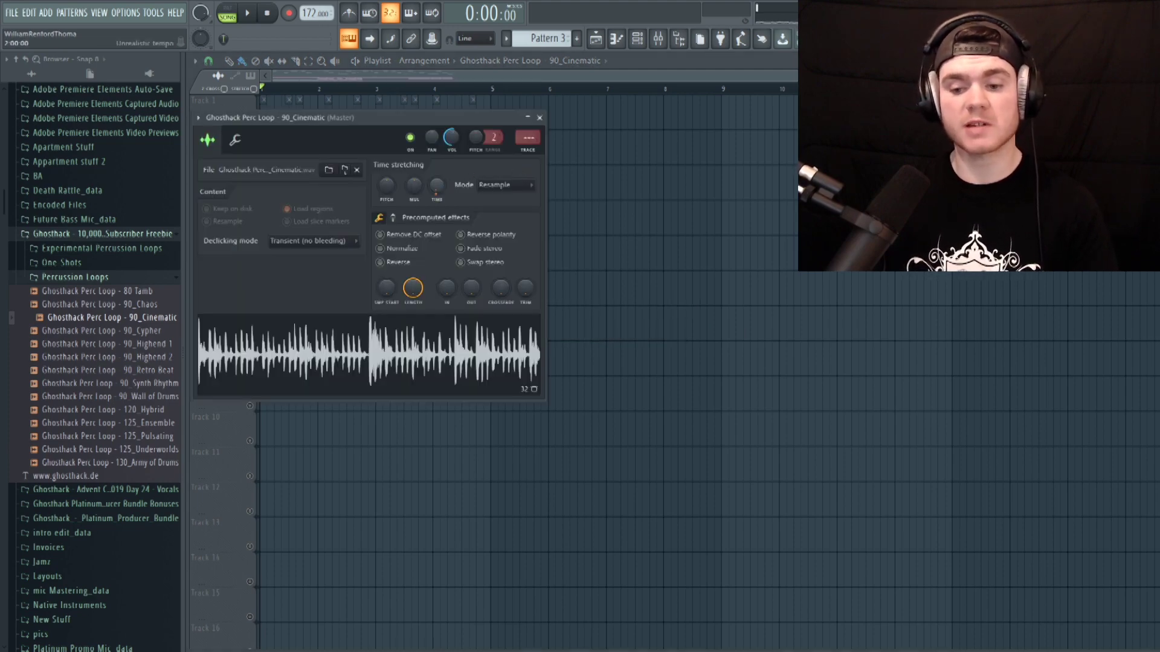
drag(436, 186, 437, 180)
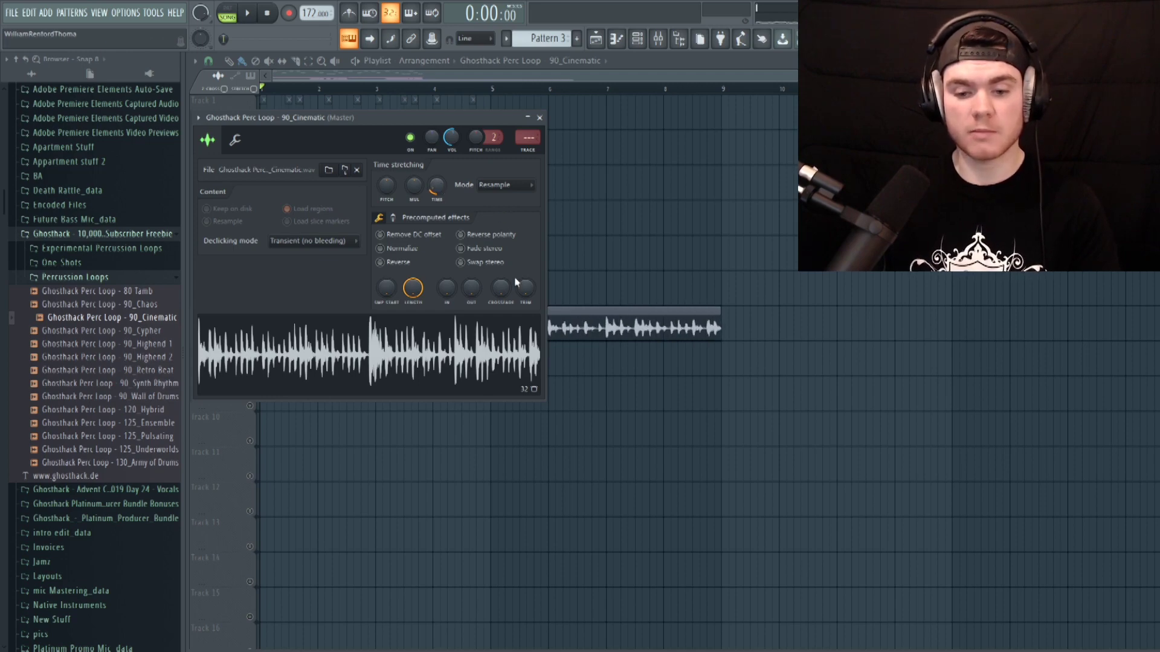
click(434, 339)
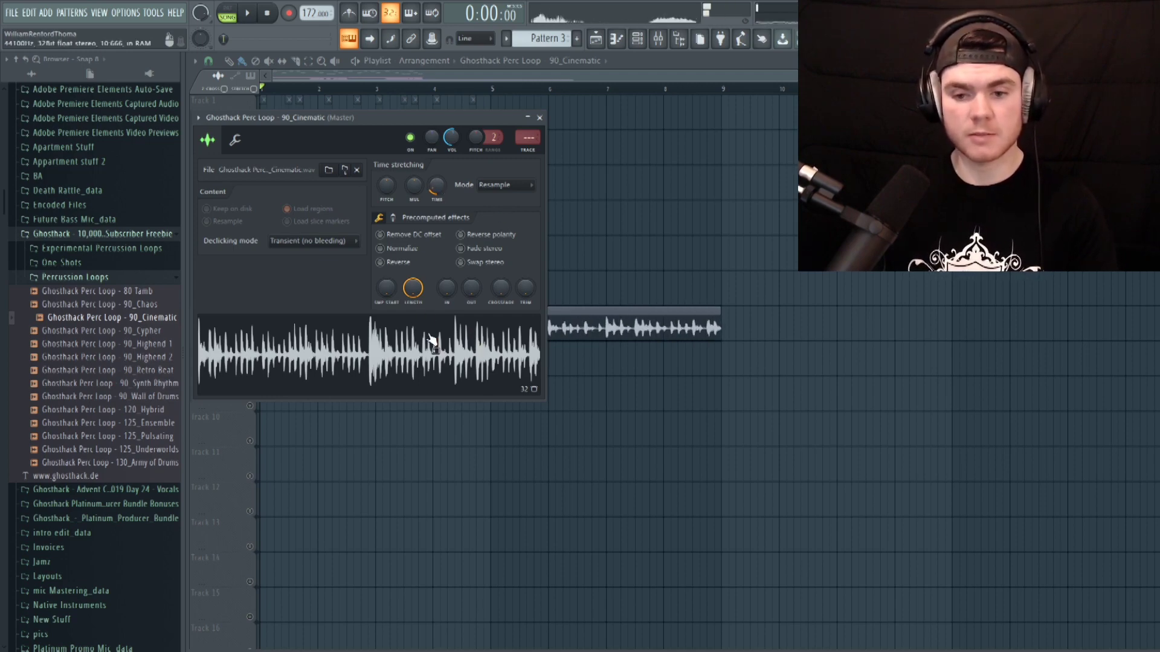
click(541, 119)
- Trim the first four bars off the 90_Cinematic clip, move the remainder to bar 1, and play it with the drums
drag(260, 326, 469, 329)
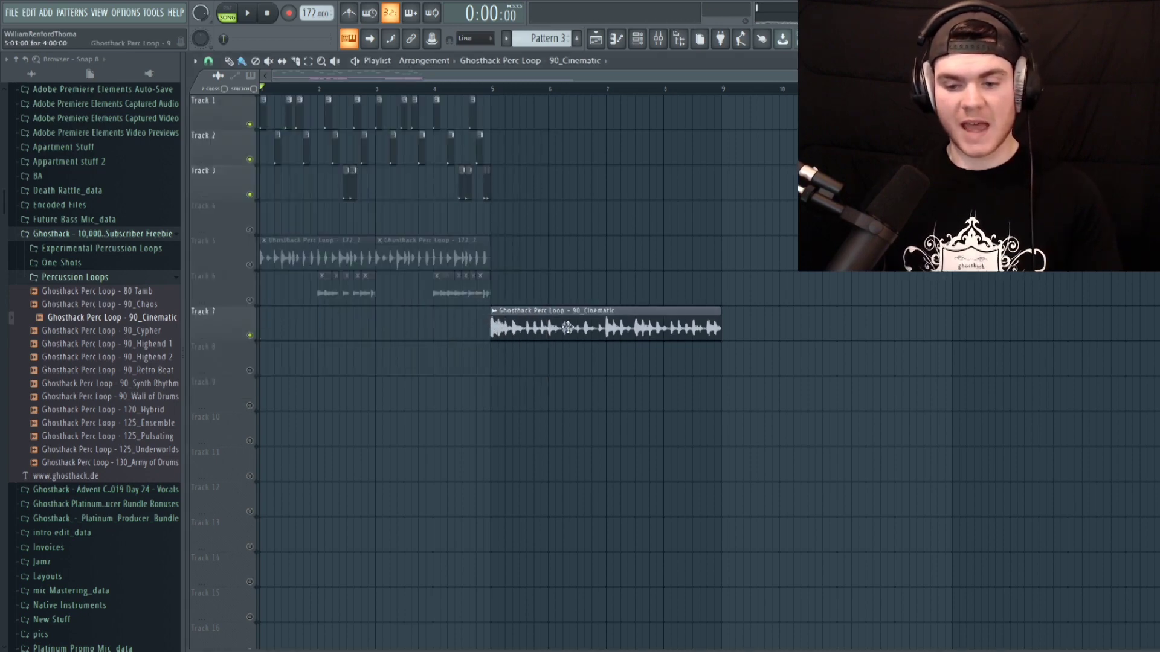
drag(567, 328, 335, 328)
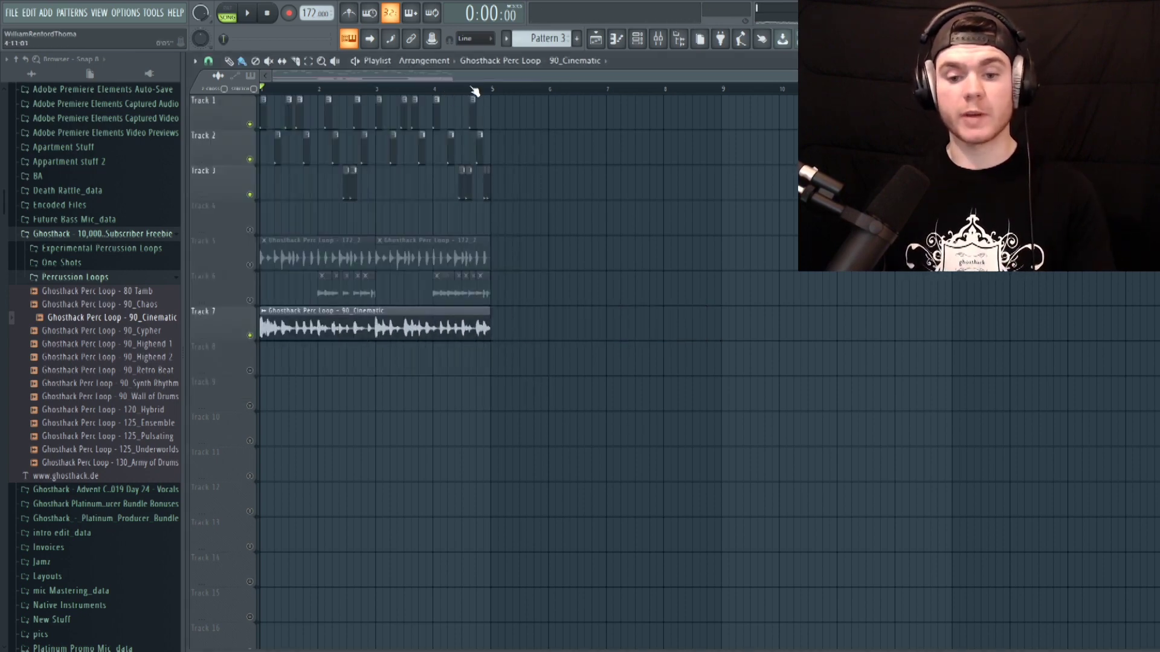
key(space)
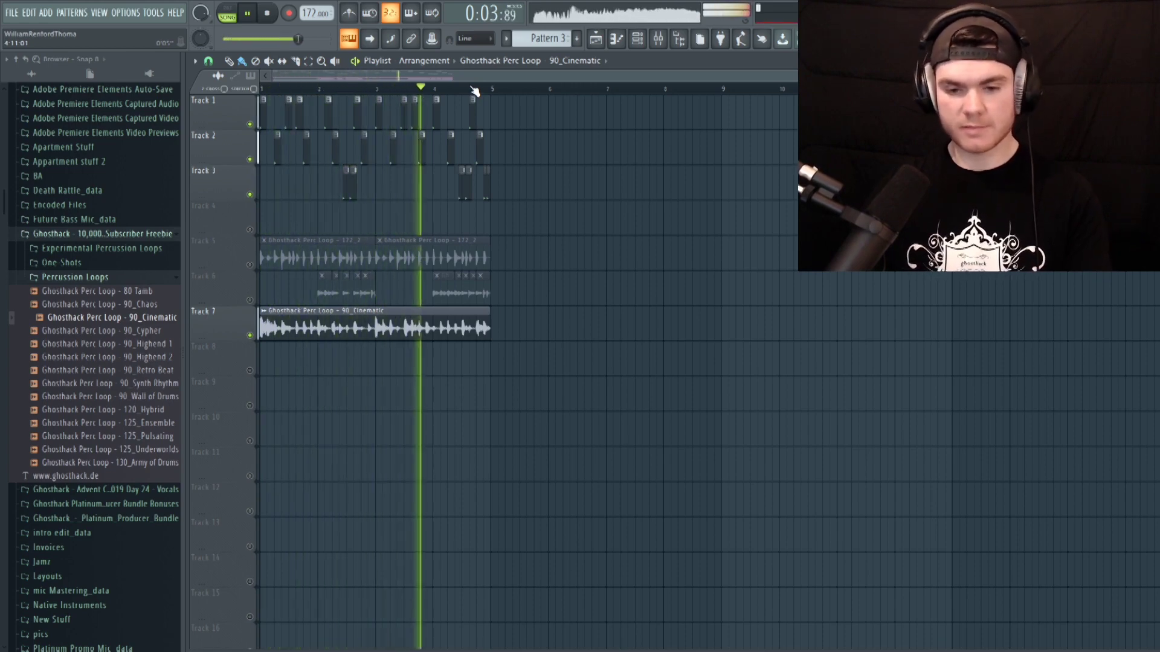
key(space)
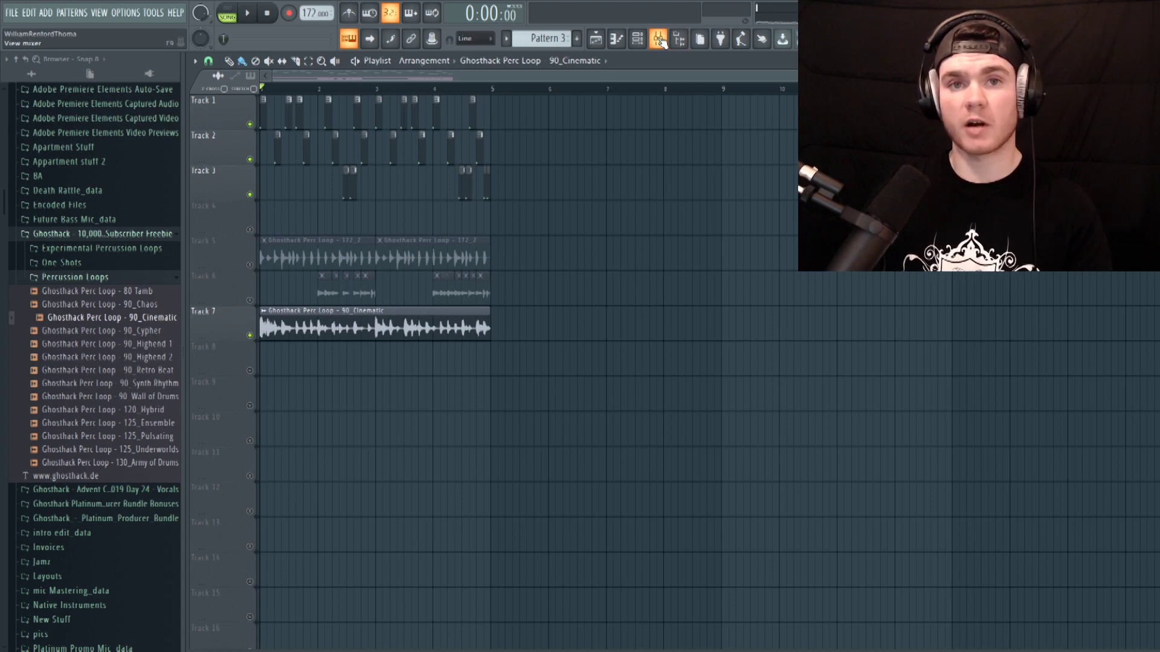
- Load a preset with a high-pass first band in Insert 10's Fruity Parametric EQ 2 and start playback
click(661, 40)
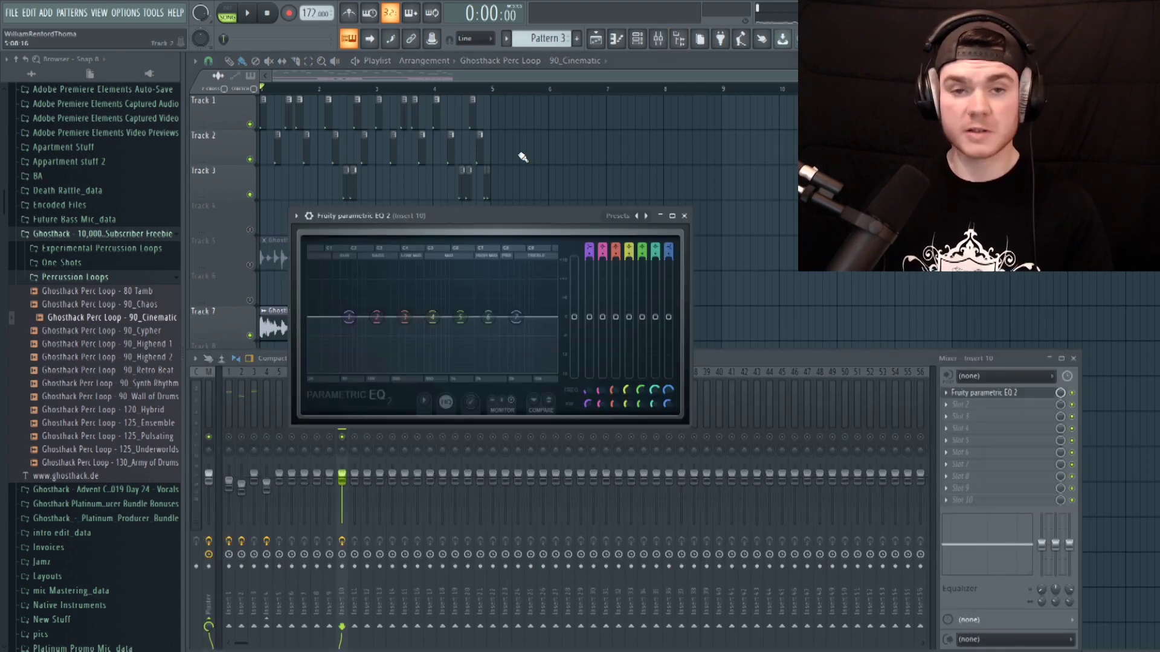
click(617, 221)
click(641, 242)
key(space)
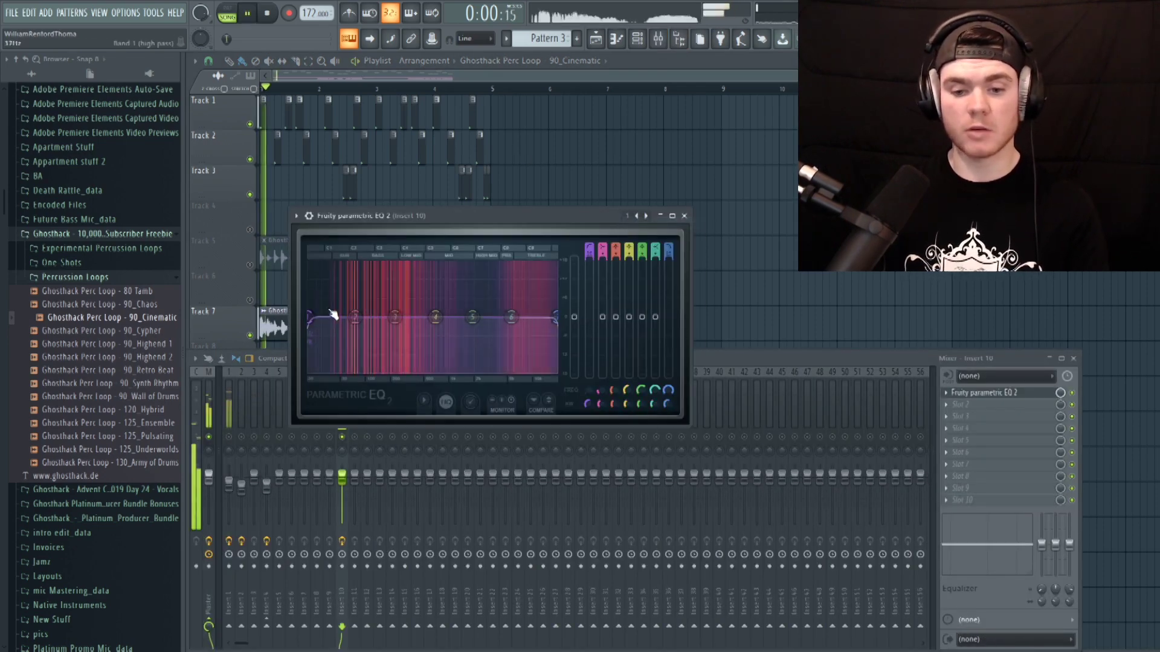
- Raise the band 1 high-pass cutoff into the midrange while listening to the 90_Cinematic loop, and close the EQ
drag(308, 316, 414, 316)
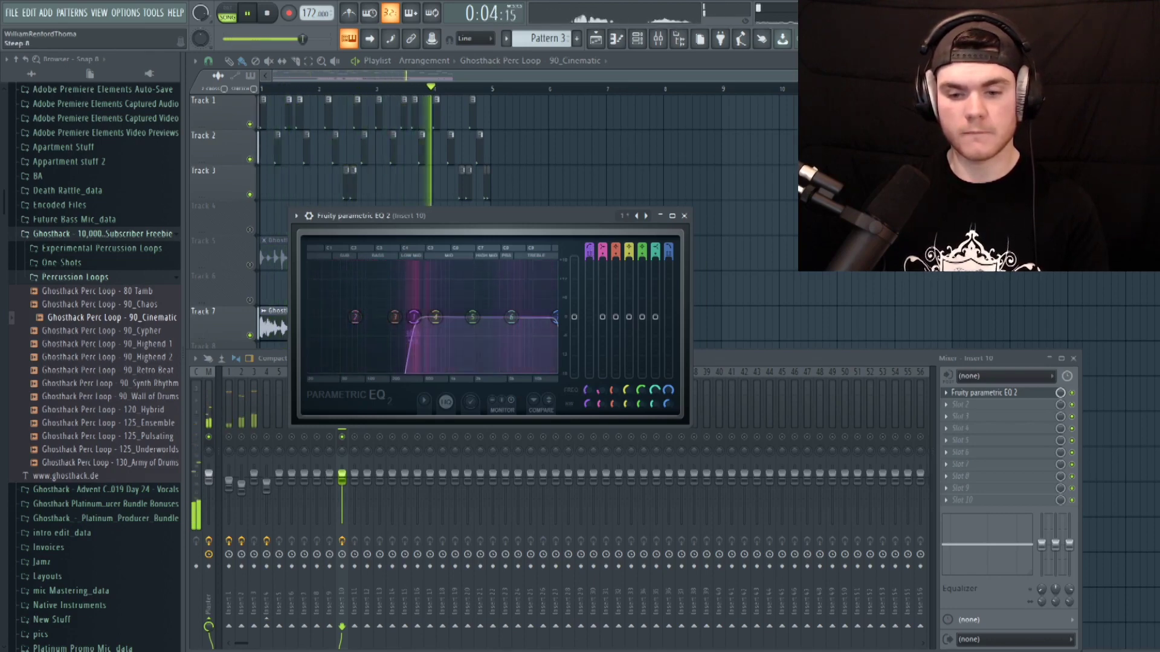
drag(414, 317, 450, 316)
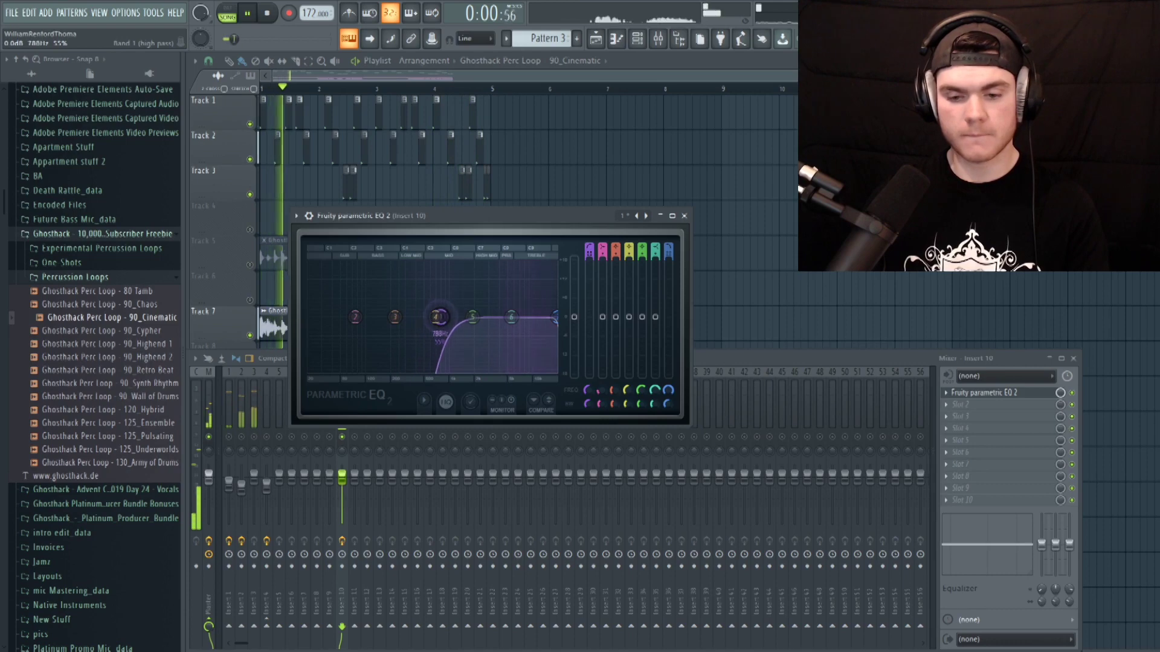
key(space)
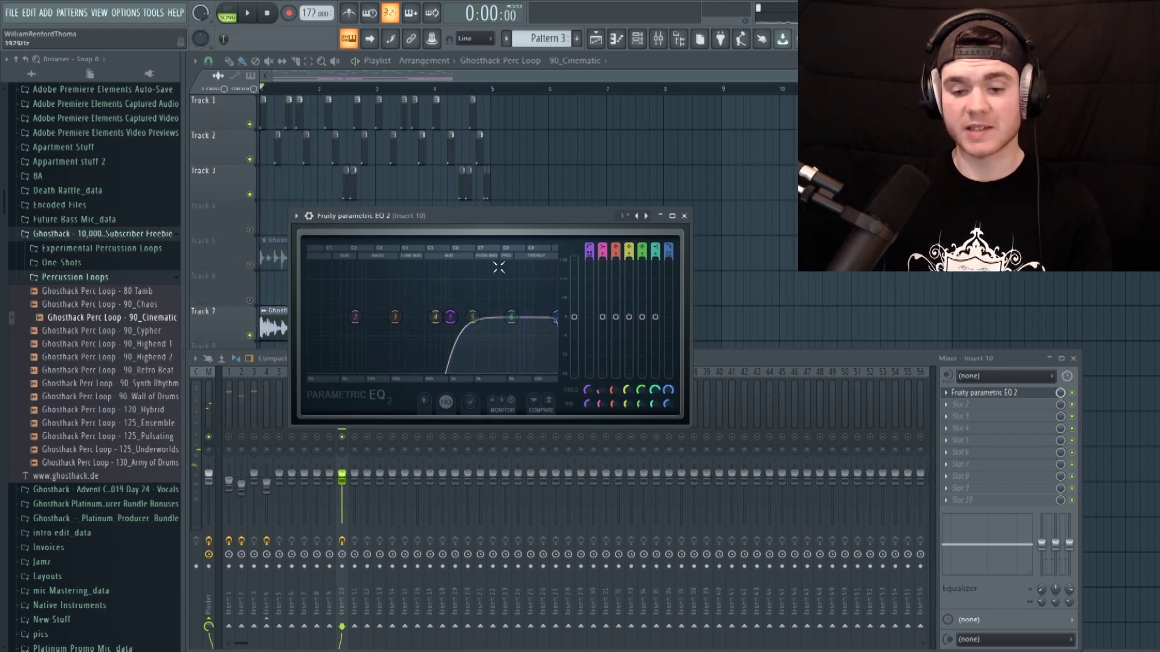
key(space)
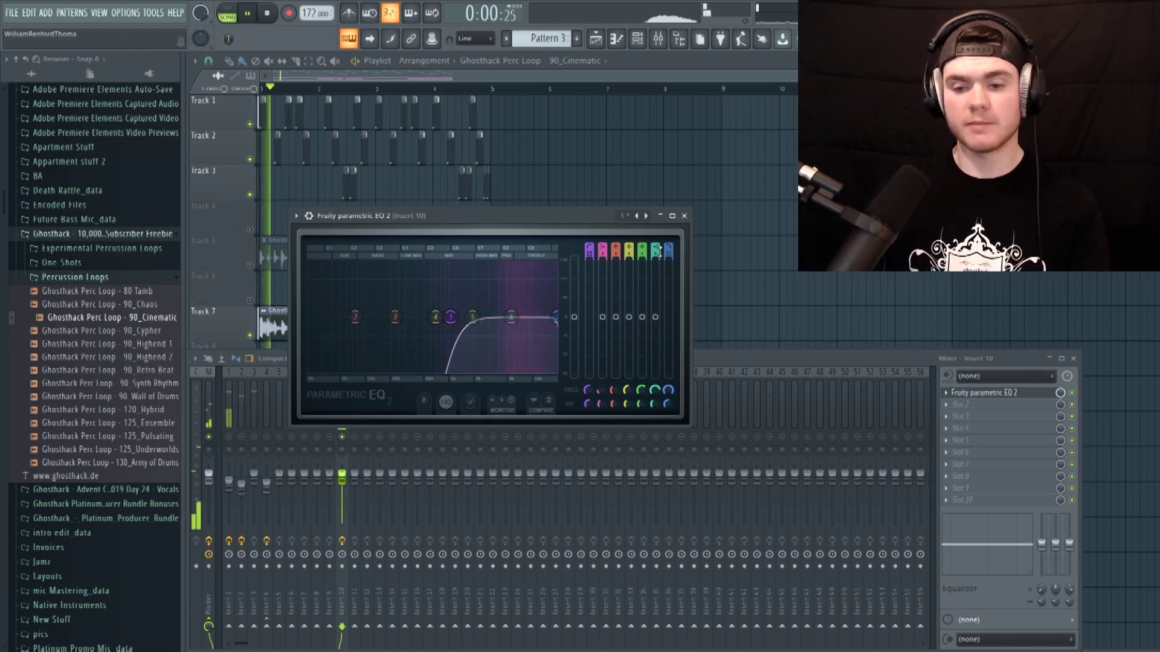
click(684, 217)
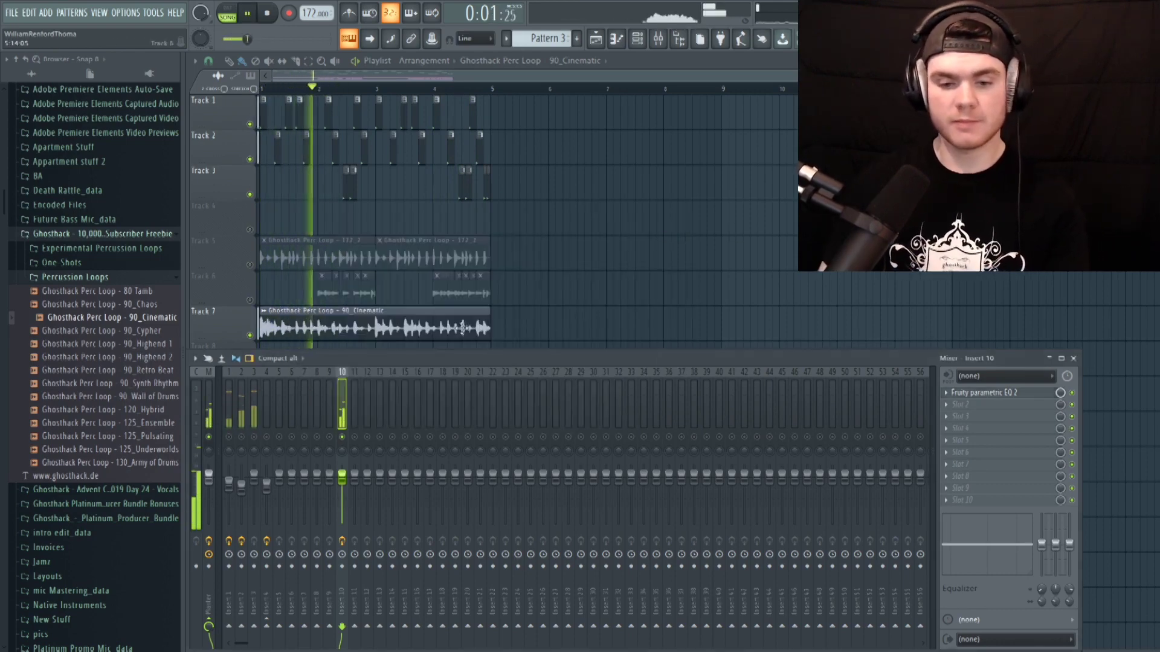
- Unsolo Insert 10 and play the 90_Cinematic loop together with the drums
key(space)
right_click(345, 437)
key(space)
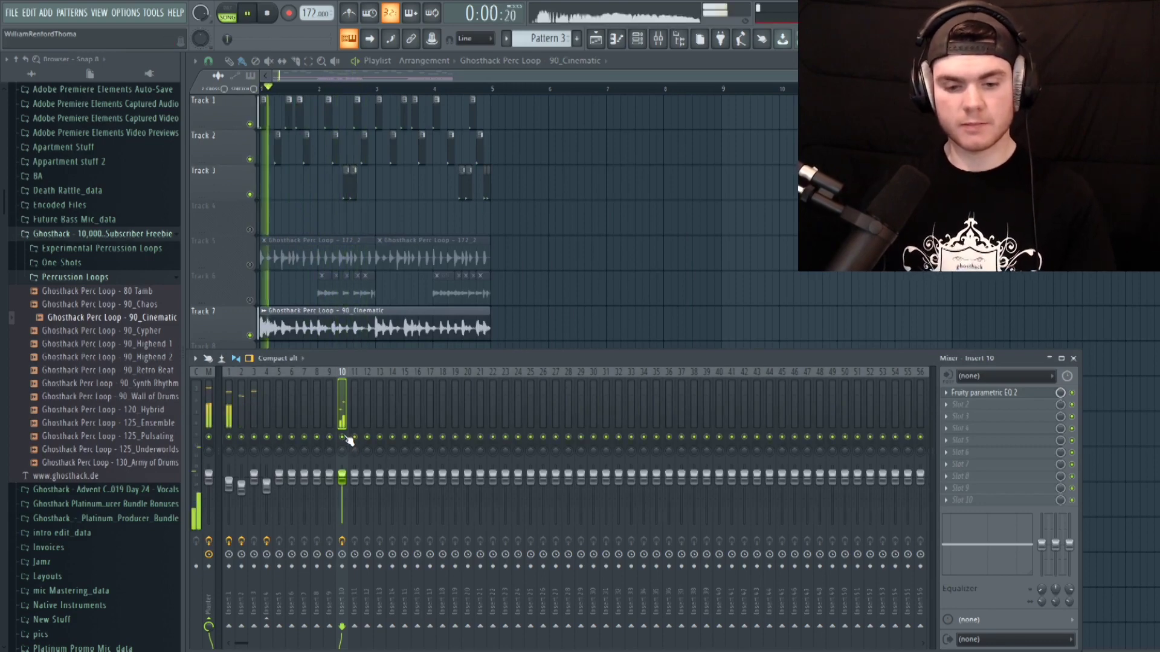
- Unmute the percussion loops on Tracks 5 and 6 and play the full arrangement
key(F9)
click(249, 264)
click(250, 300)
drag(109, 318, 643, 289)
right_click(643, 289)
key(space)
- Add Fruity Reeverb 2 to slot 2 of mixer Insert 10 and listen to the loop
key(F9)
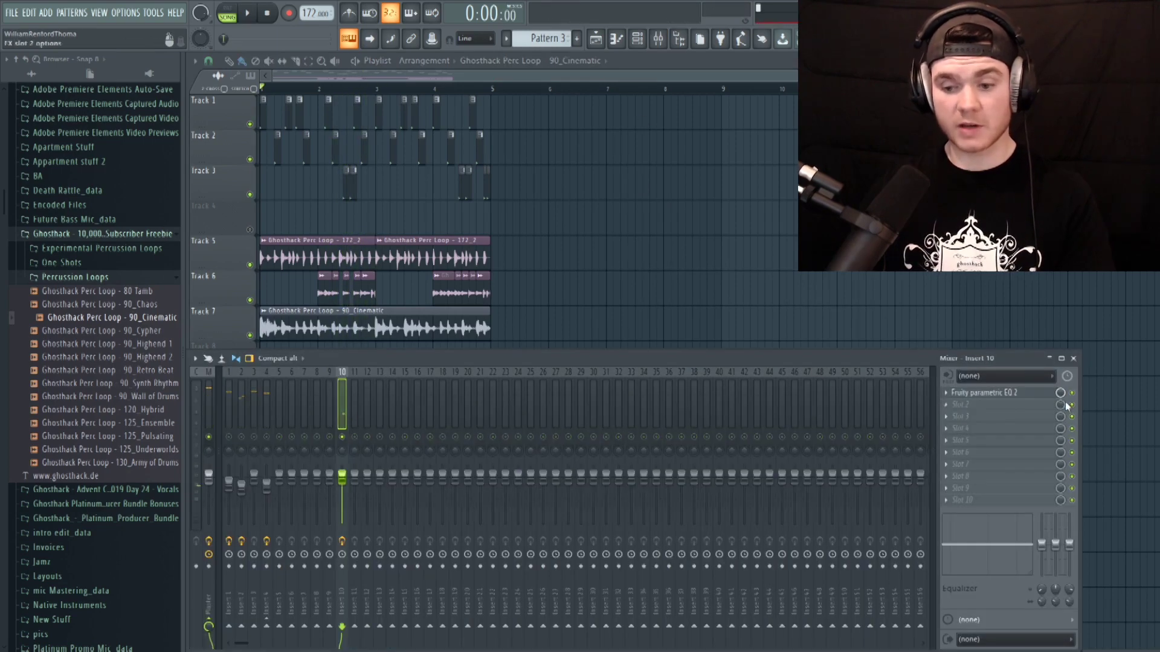
click(967, 405)
click(686, 163)
key(space)
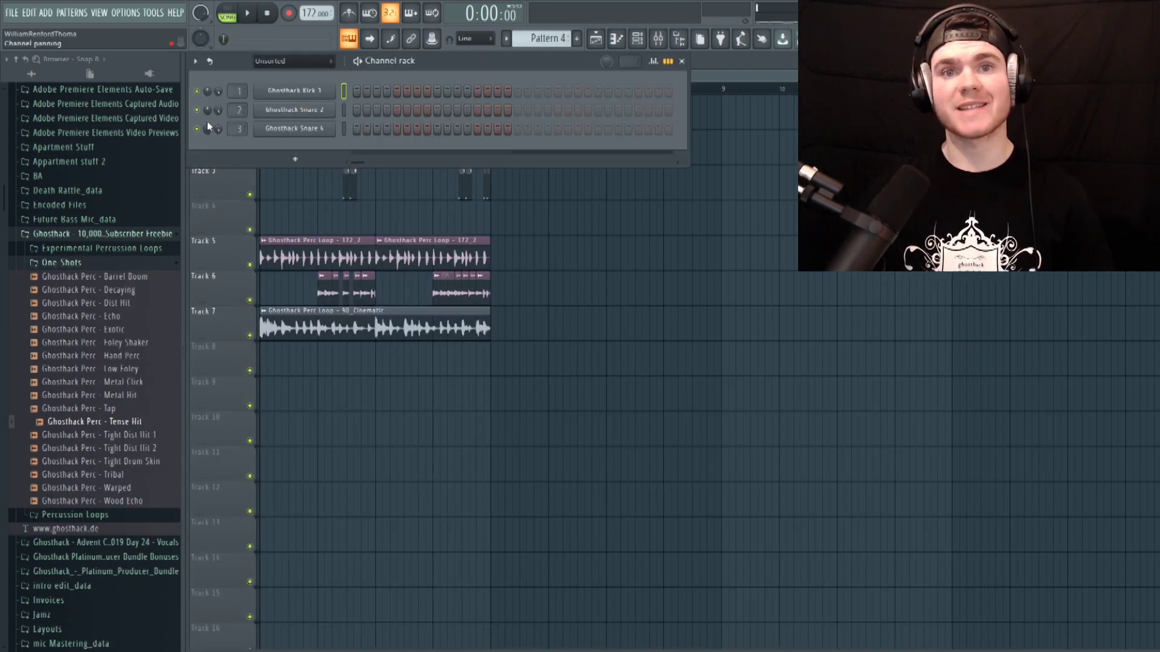
- Preview the Ghosthack Perc - Tense Hit one-shot, add it as a new channel in Pattern 4, and open its piano roll
click(126, 422)
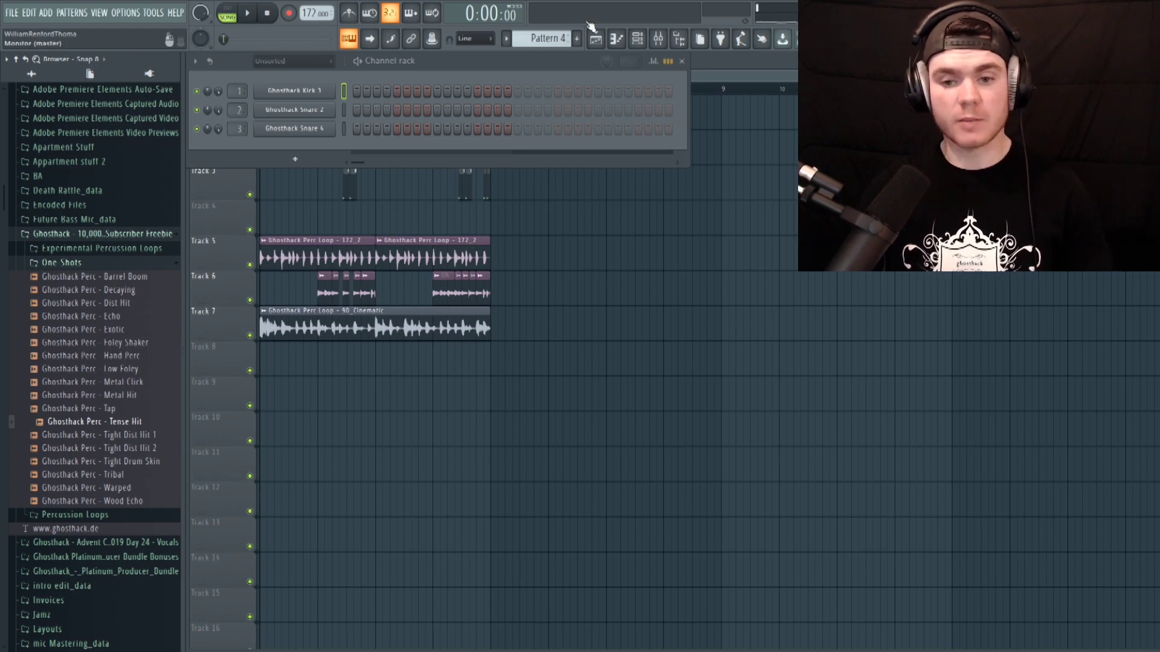
drag(118, 430, 326, 151)
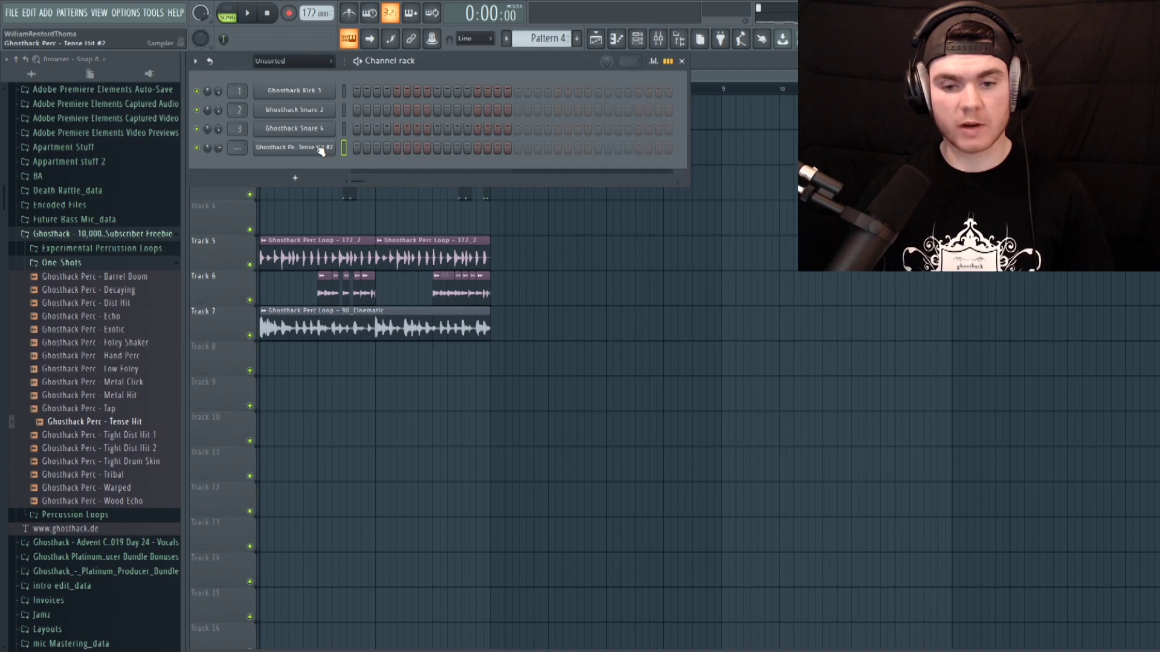
right_click(321, 150)
click(364, 148)
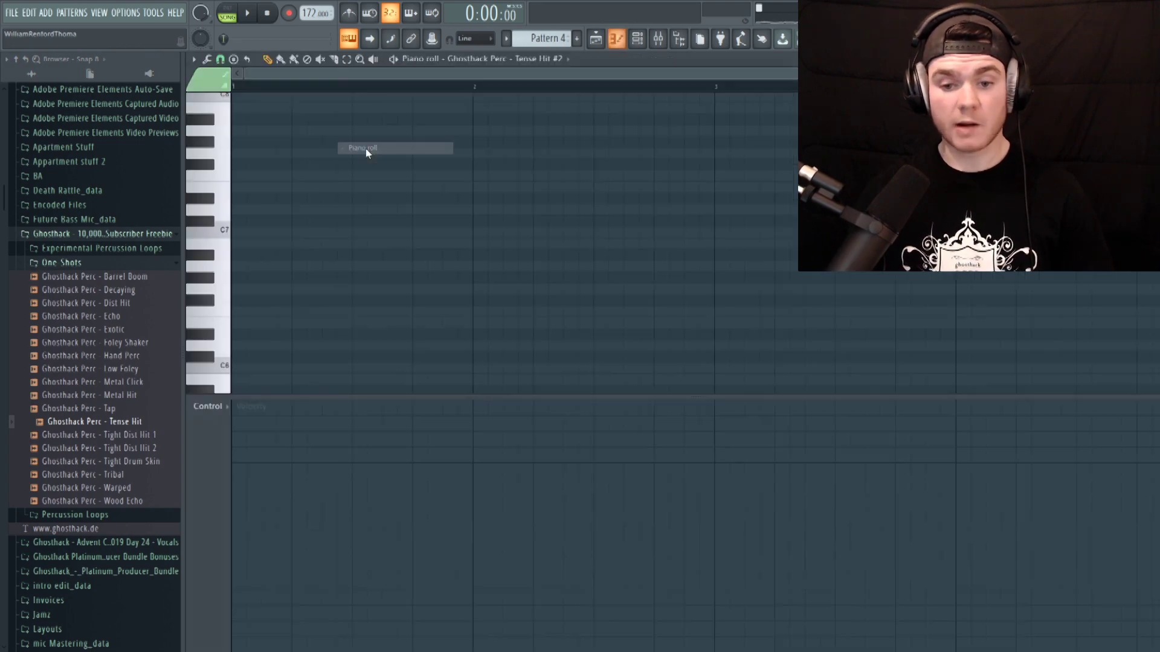
- Audition different pitches of the Tense Hit in its piano roll and place a D#5 note at the start of bar 1
click(228, 232)
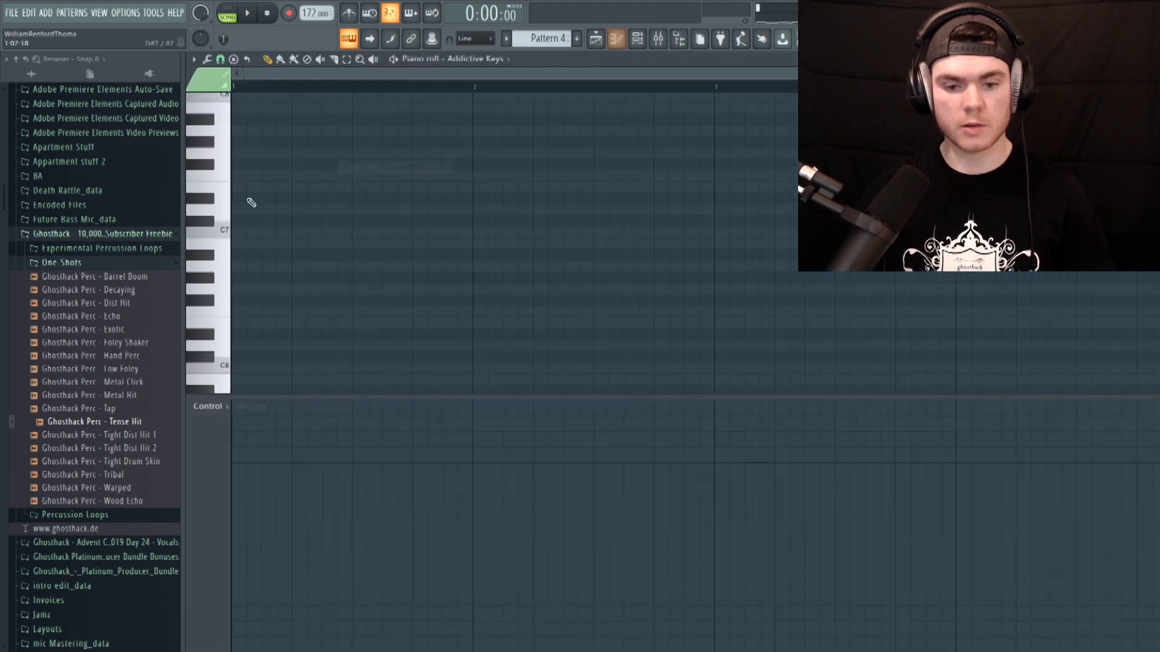
click(230, 232)
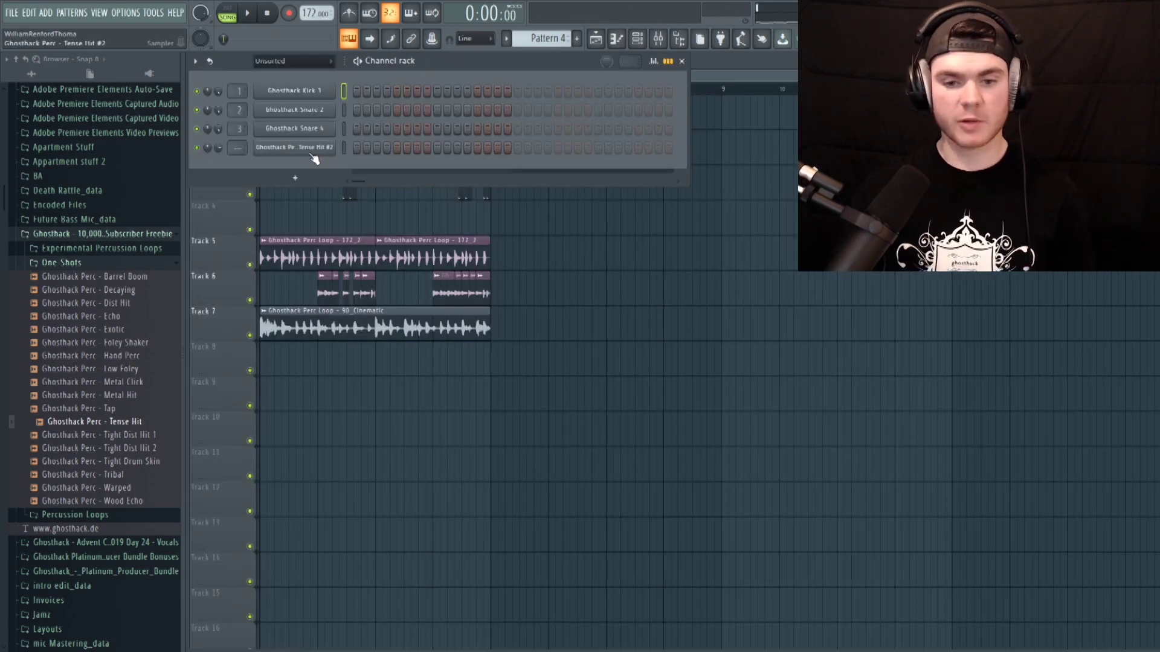
right_click(331, 154)
click(355, 147)
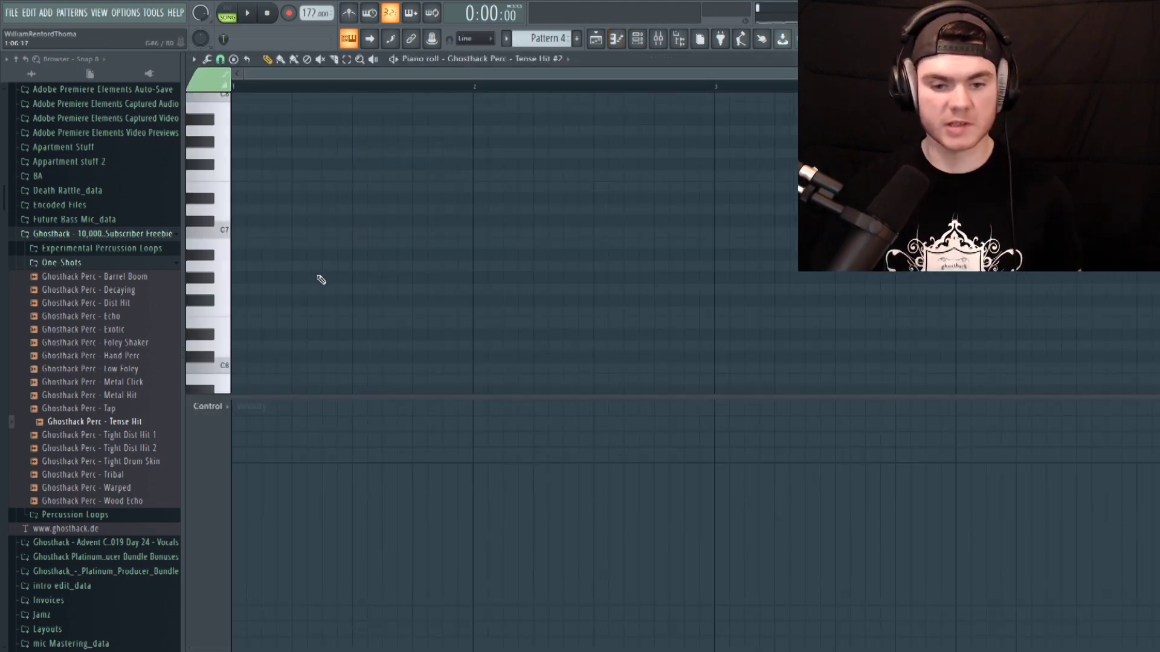
scroll(315, 303, down, 5)
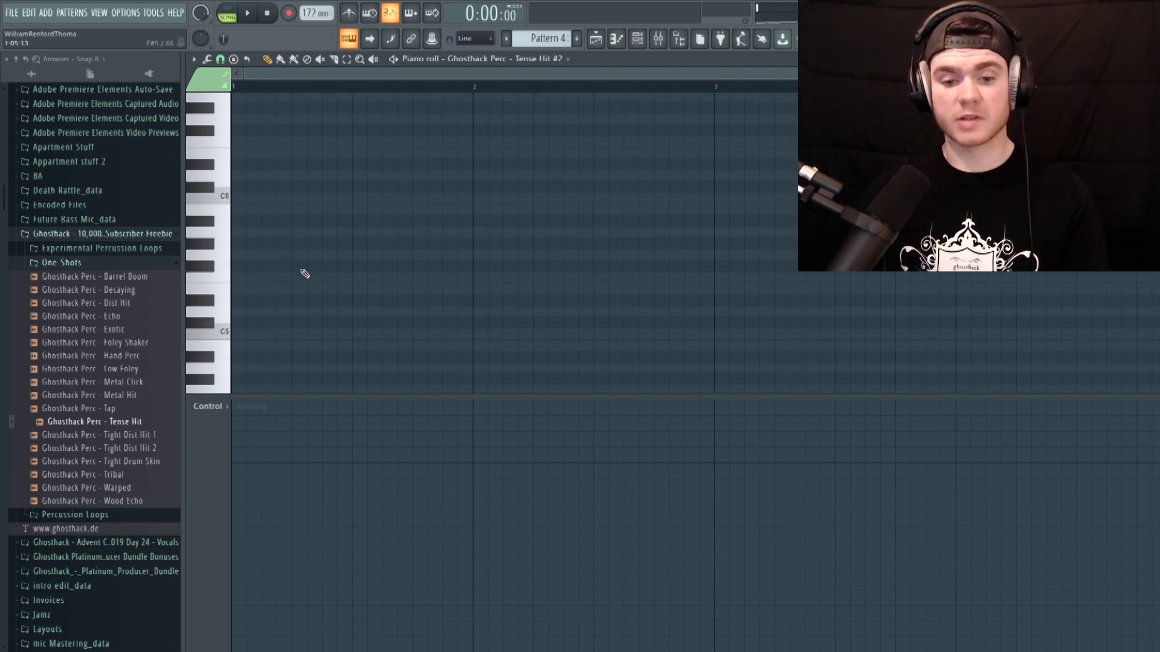
drag(224, 294, 223, 224)
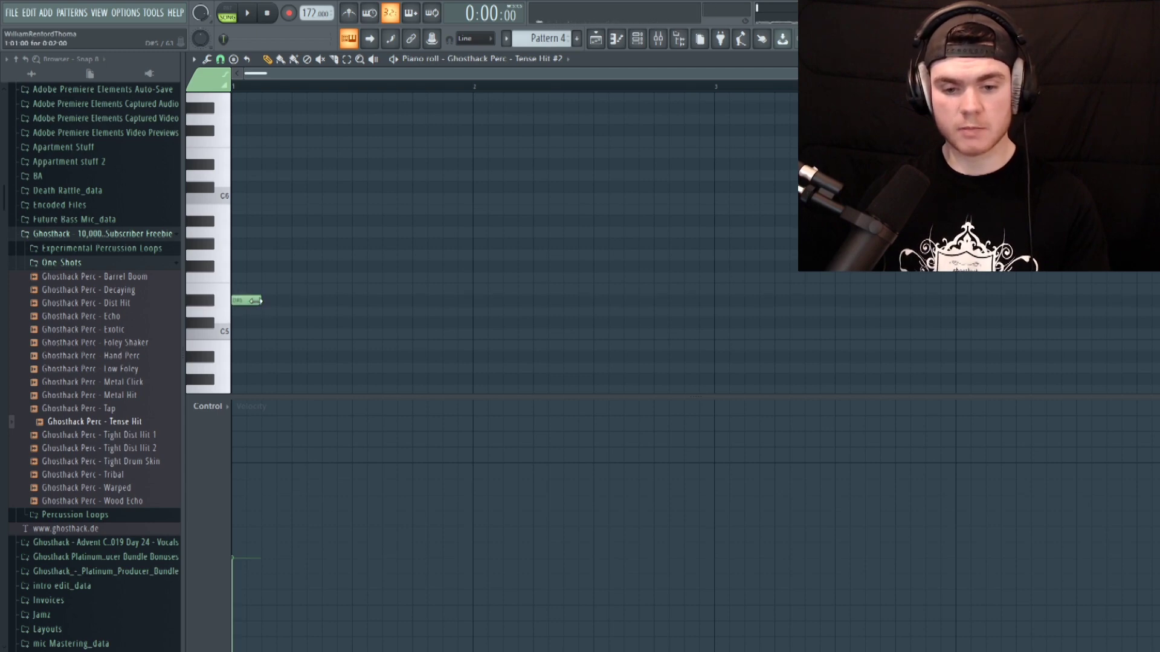
- Place Pattern 4 on Track 8 at bar 1, extend the clip to bar 5, and open its notes
key(F5)
click(339, 362)
drag(344, 365, 442, 352)
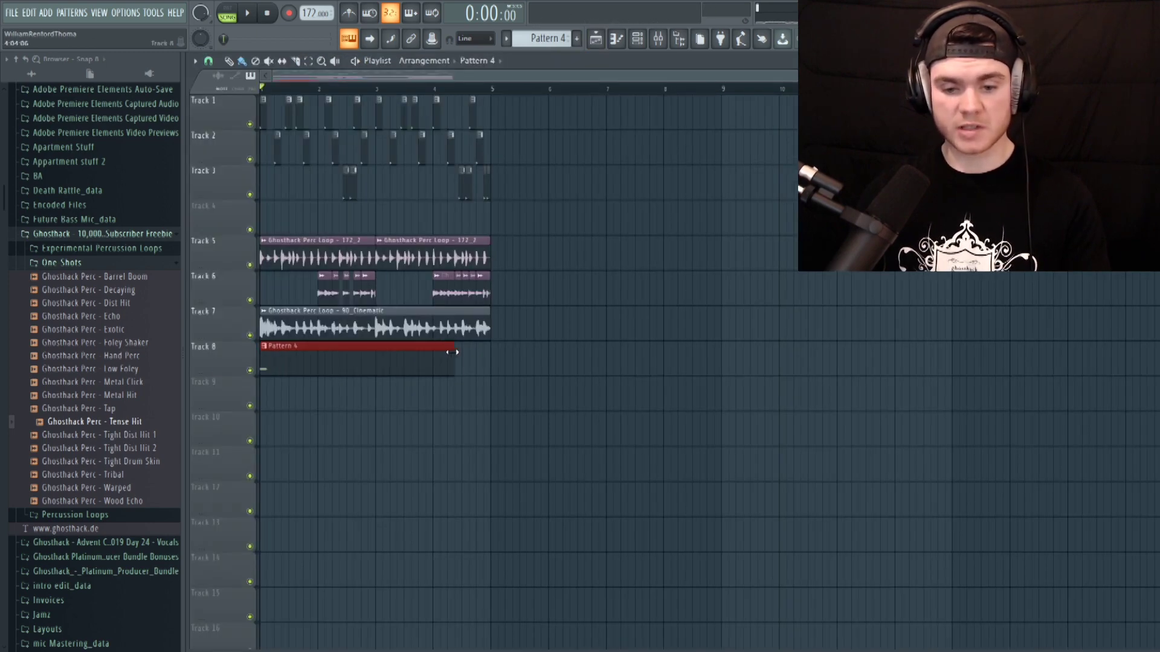
double_click(481, 354)
- Add D#5 Tense Hit notes in the second half of bar 1 and the middle of bar 2, checking them against playback
key(space)
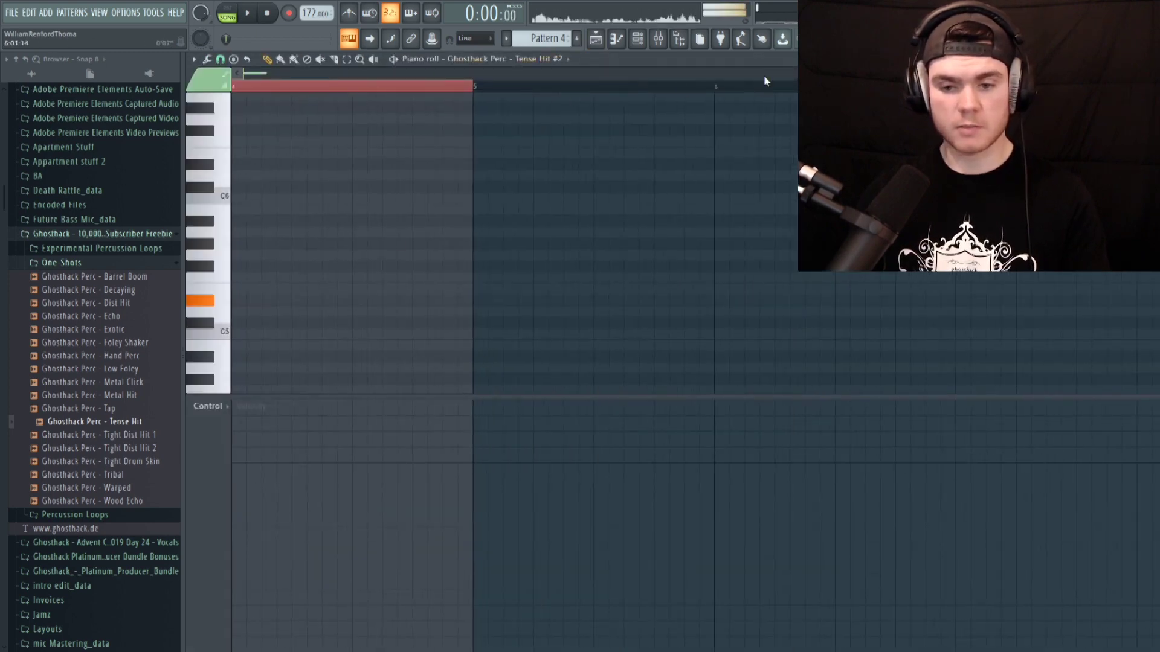
key(space)
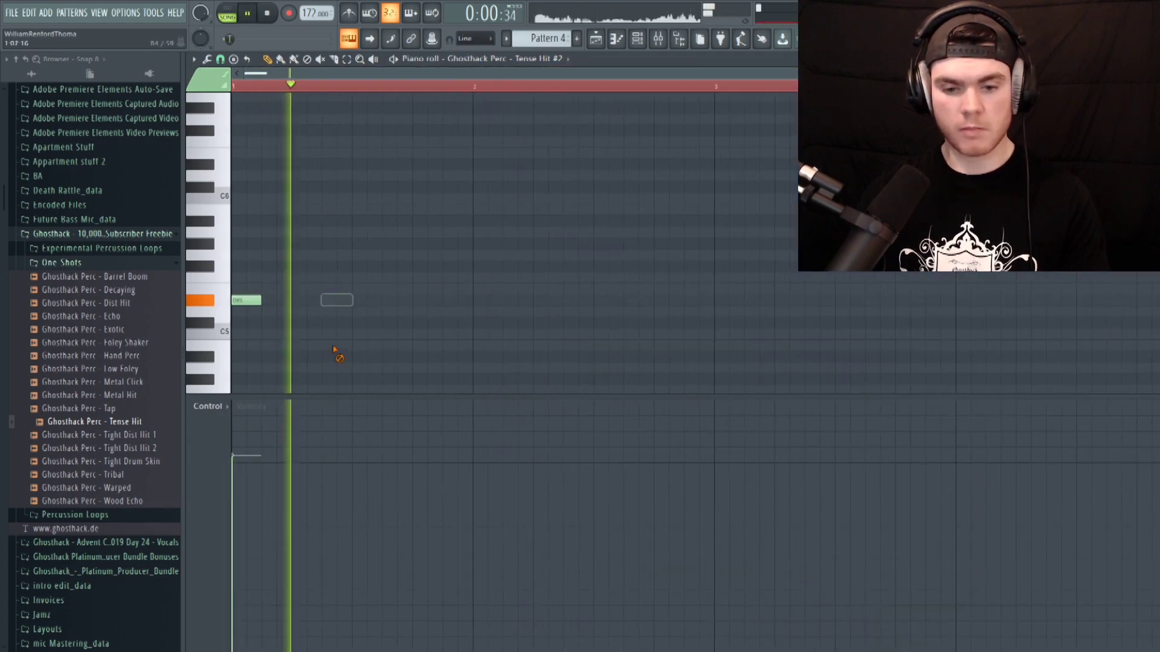
click(399, 300)
key(space)
key(space)
key(space)
key(space)
drag(496, 302, 578, 301)
key(space)
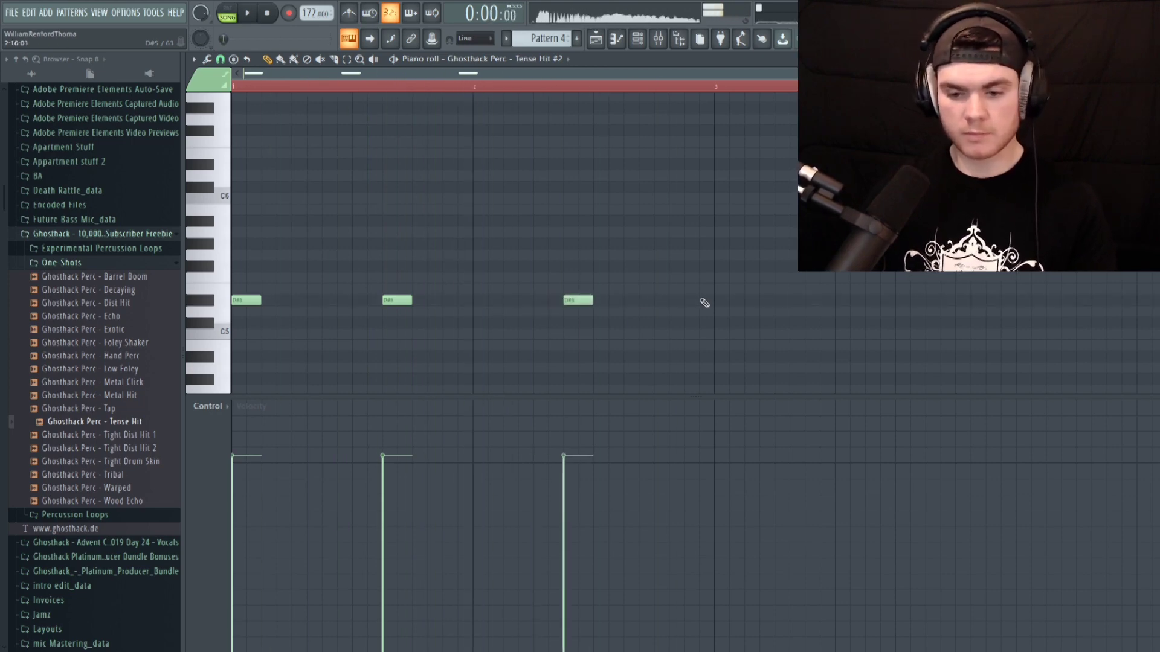
- Add an E5 note at the end of bar 2 and a D#5 at the start of bar 3, and play the pattern
click(716, 300)
key(space)
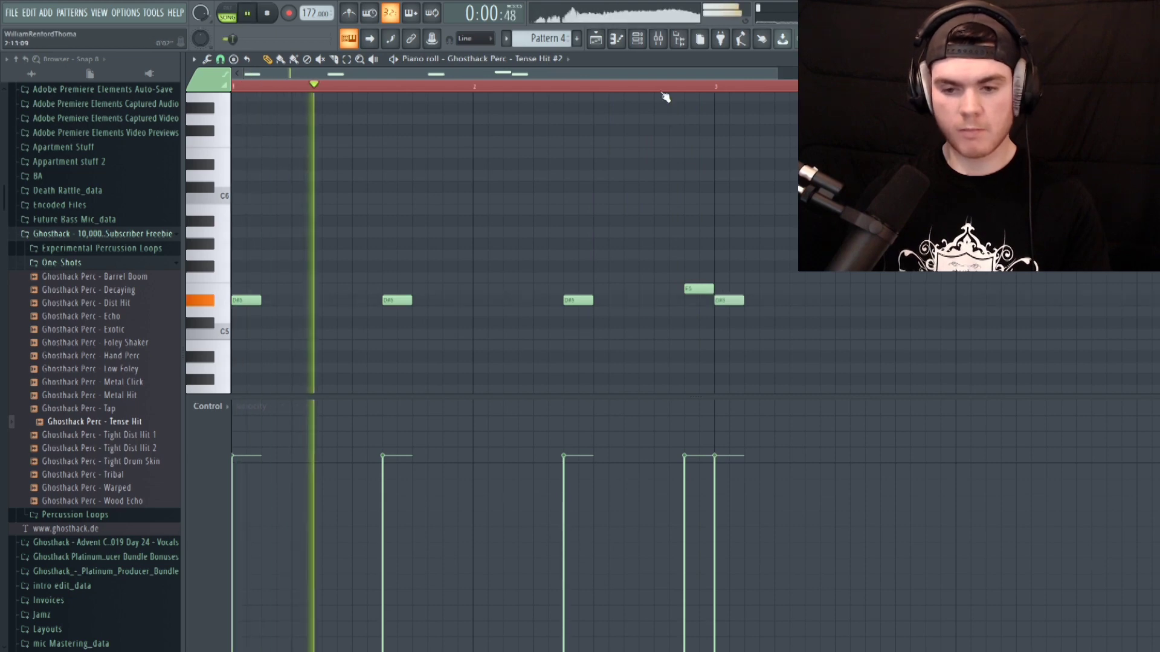
scroll(664, 95, down, 2)
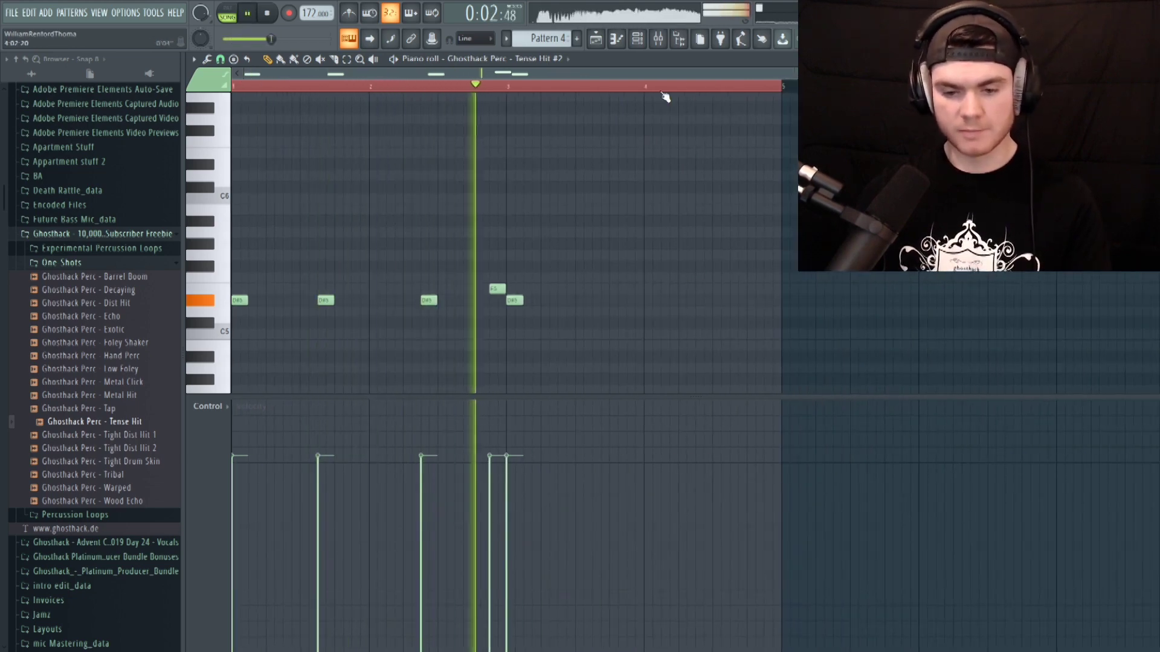
key(space)
key(space)
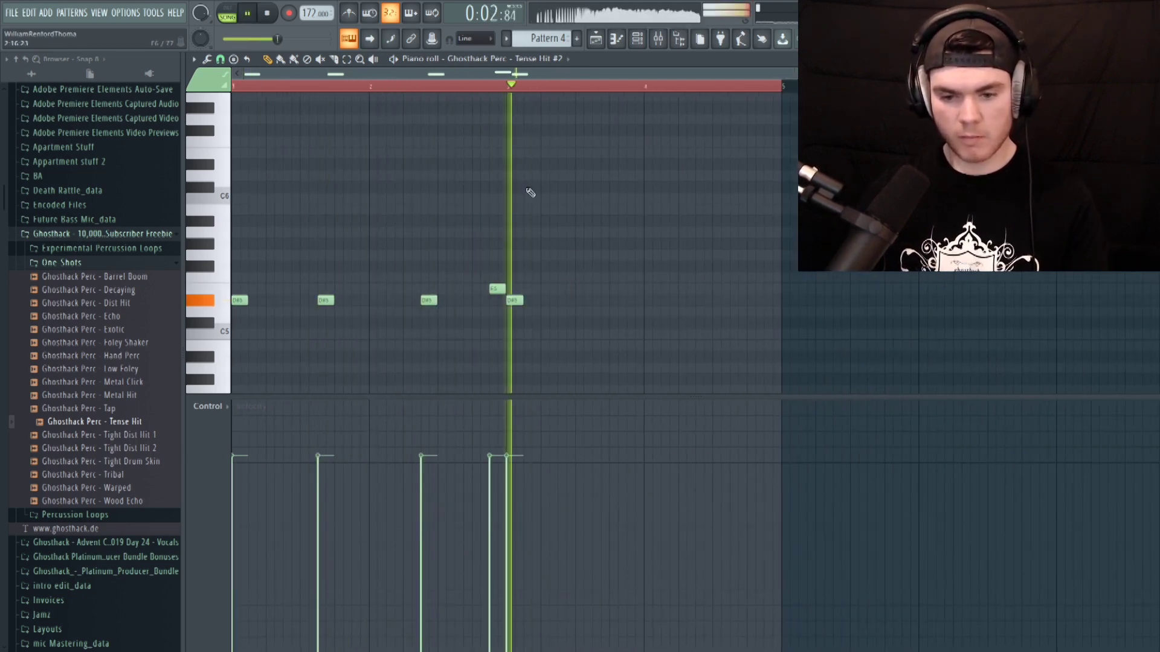
- Add three more D#5 notes in bar 3 and a melodic run rising at the end of bar 4, and play the pattern
click(567, 300)
click(598, 301)
drag(622, 308, 613, 304)
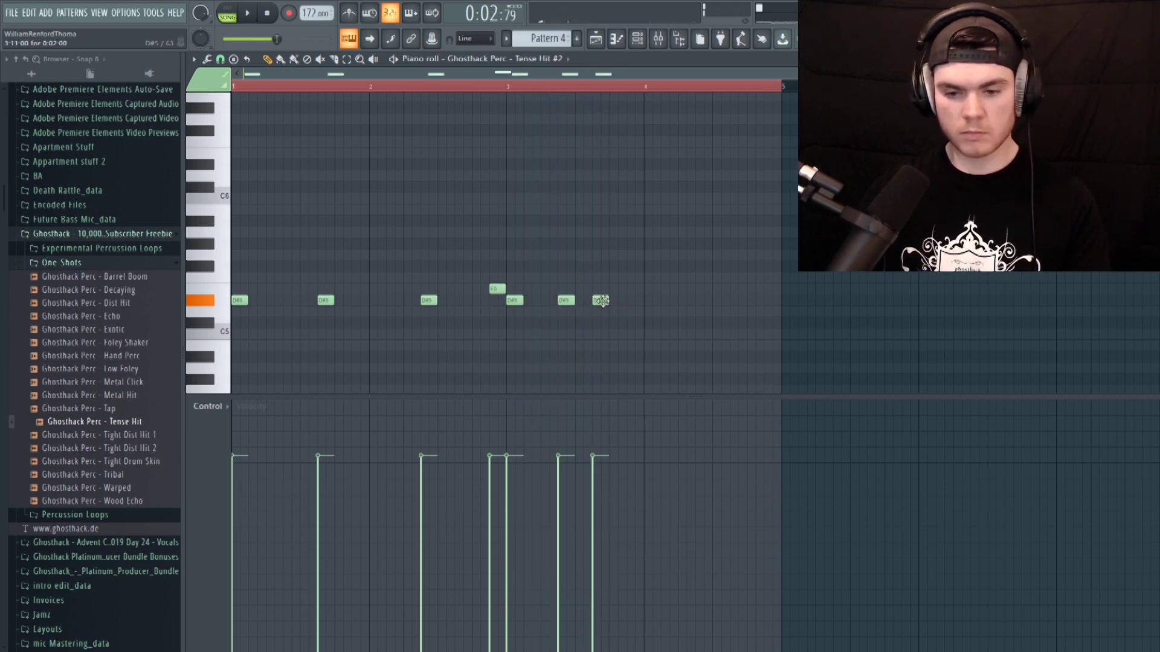
key(space)
click(613, 305)
key(space)
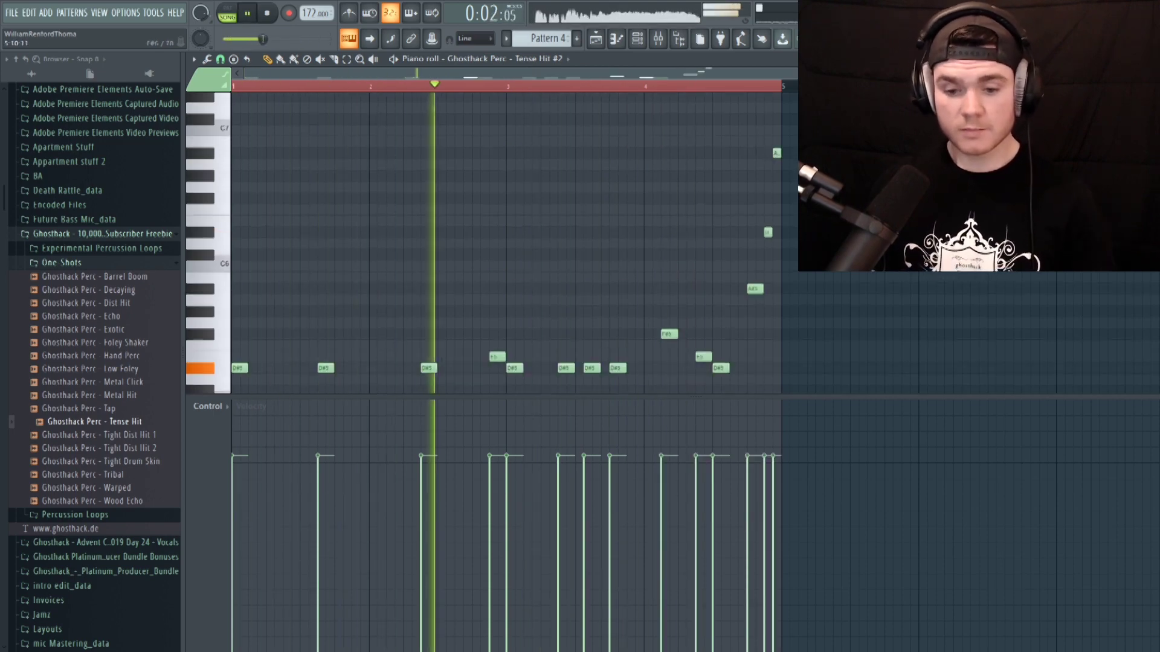
drag(845, 397, 831, 526)
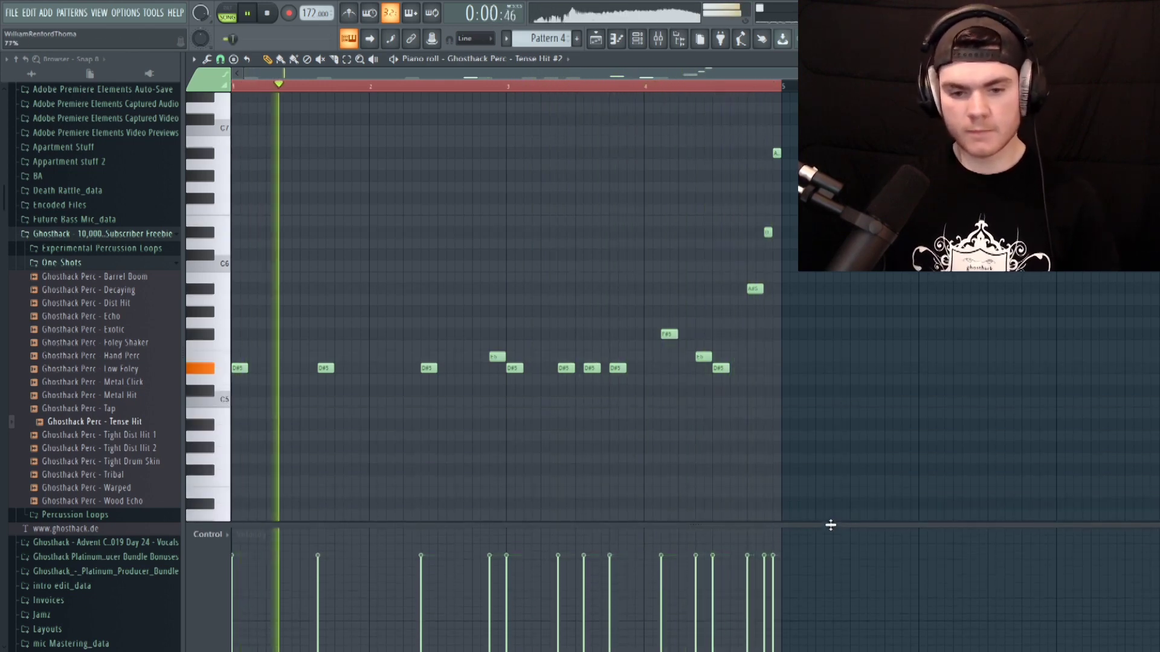
key(space)
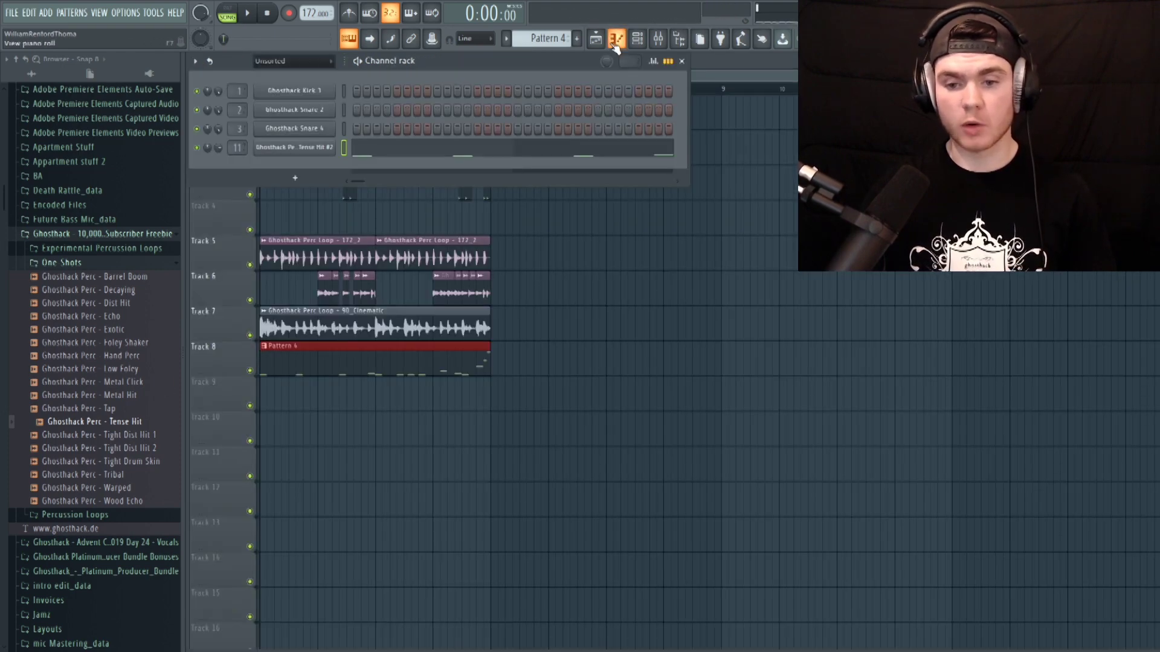
- Load Maximus on mixer Insert 11, solo its low band, and set that band's stereo separation to 100% merged
click(657, 40)
click(974, 361)
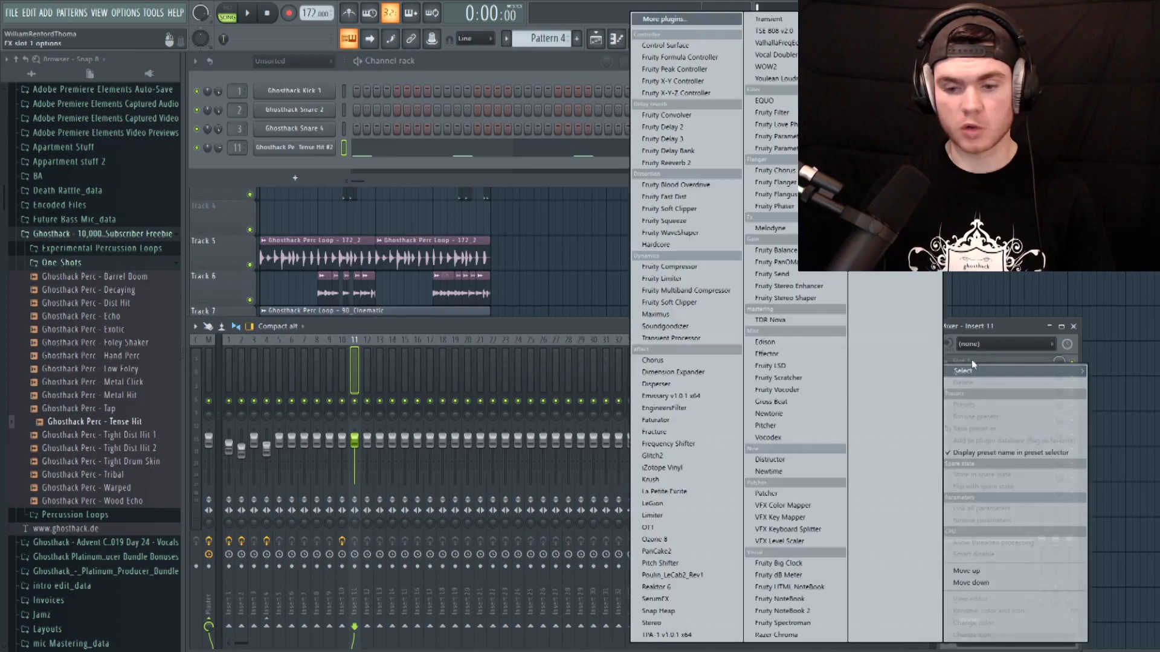
click(687, 316)
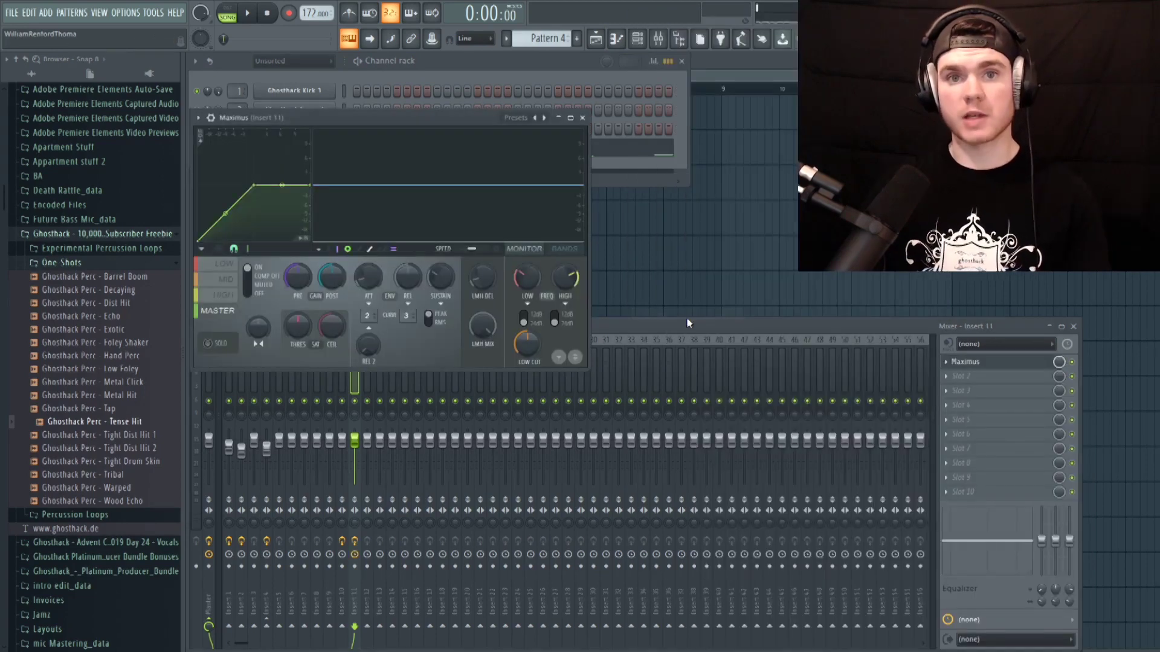
click(223, 264)
click(207, 343)
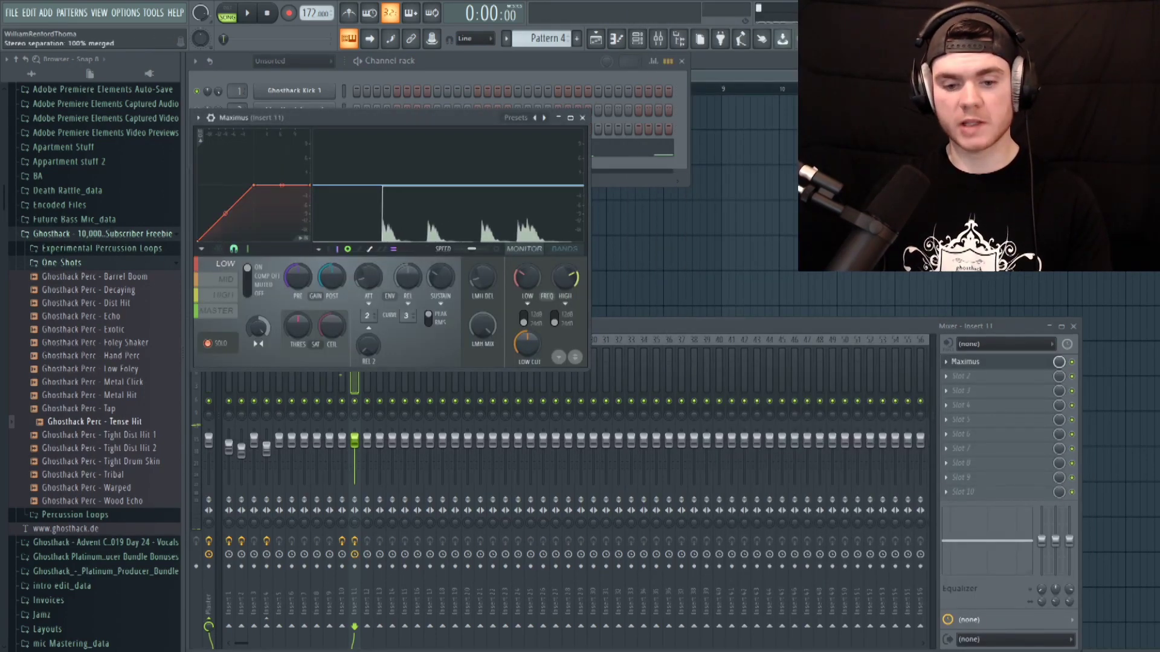
- Play the Tense Hit pattern, show the Maximus frequency bands, and adjust the low band's crossover frequency
click(547, 68)
key(space)
click(555, 255)
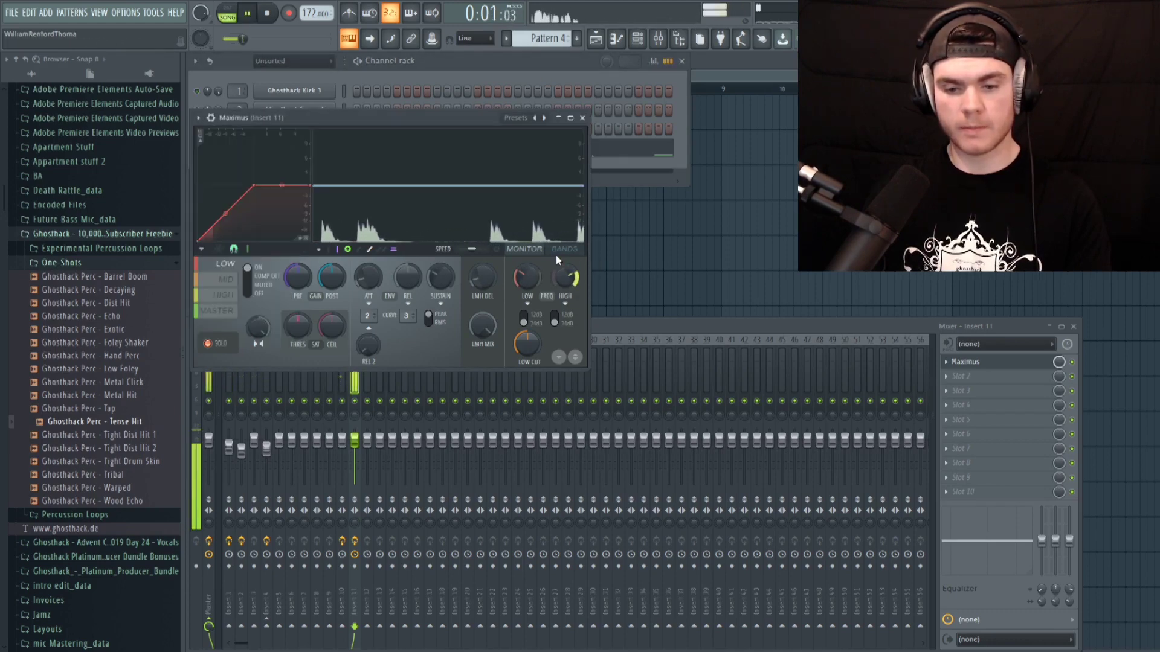
click(559, 251)
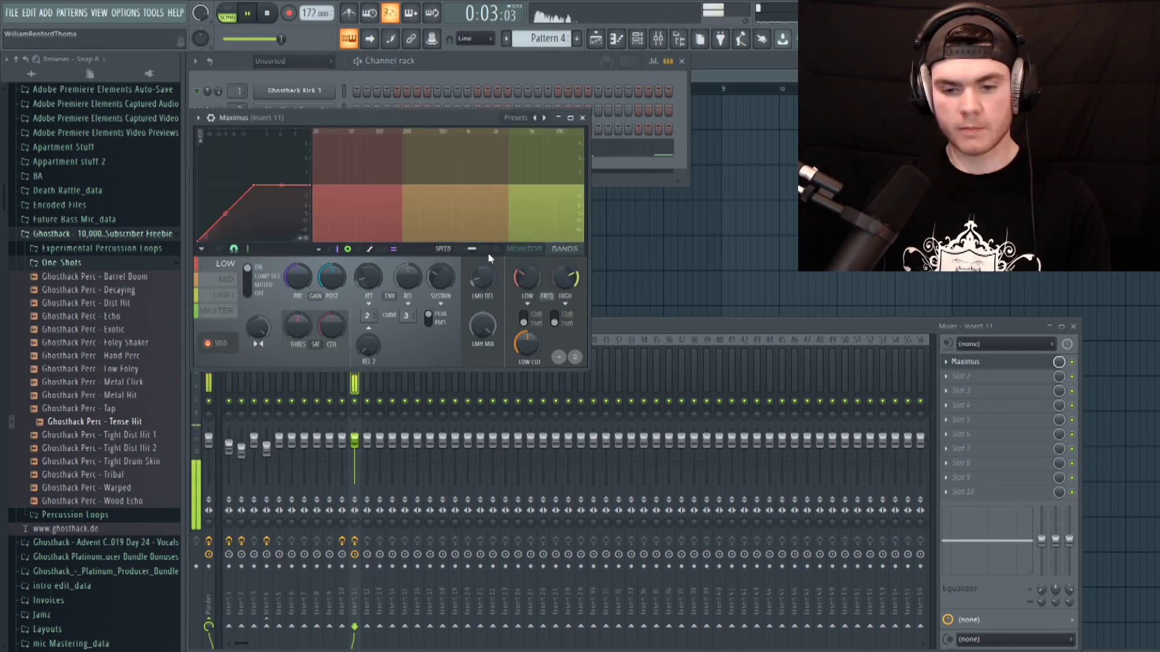
drag(530, 270, 508, 277)
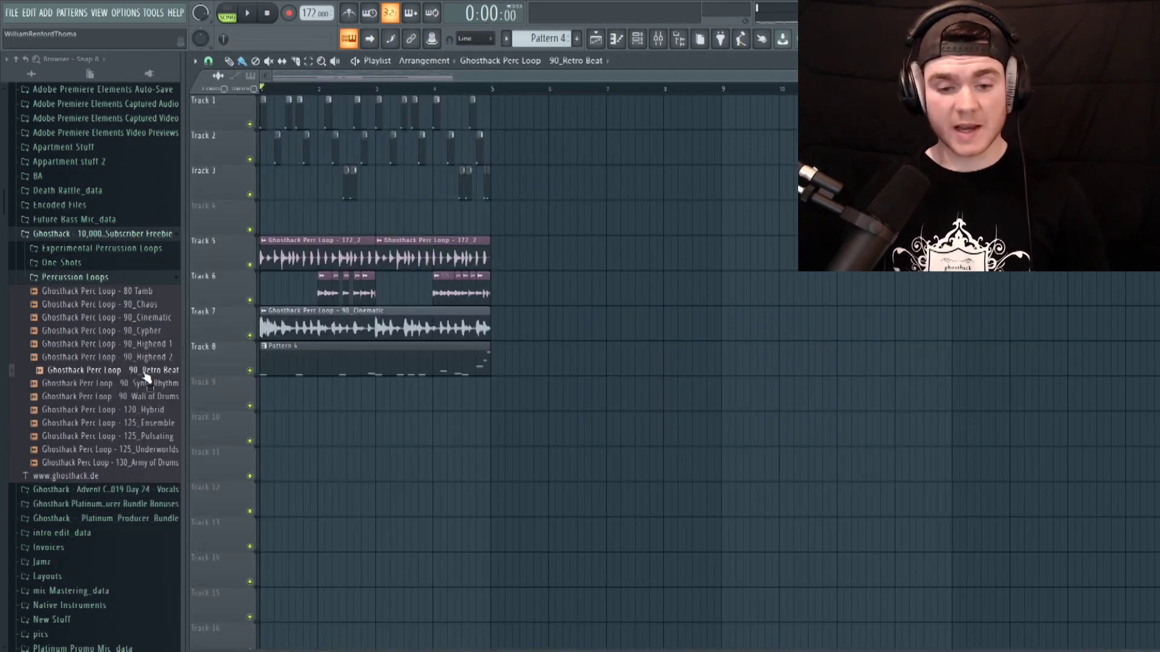
- Place the Ghosthack 90_Retro Beat percussion loop at the start of Track 9, stretch it to eight bars, and audition it
click(147, 373)
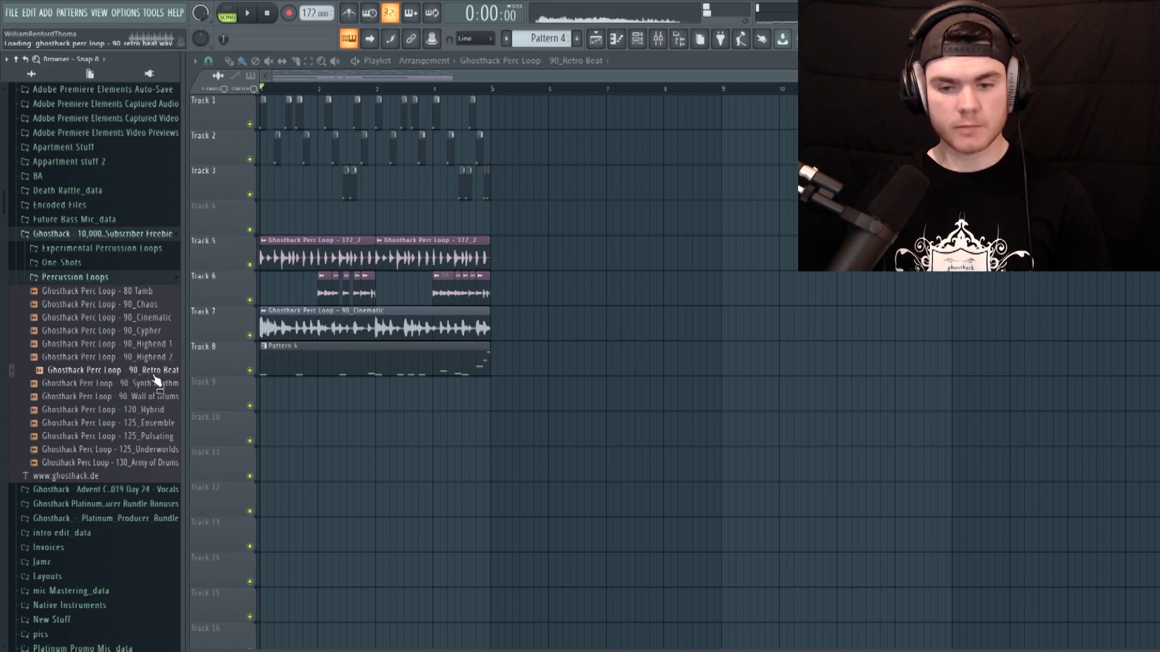
drag(156, 381, 314, 405)
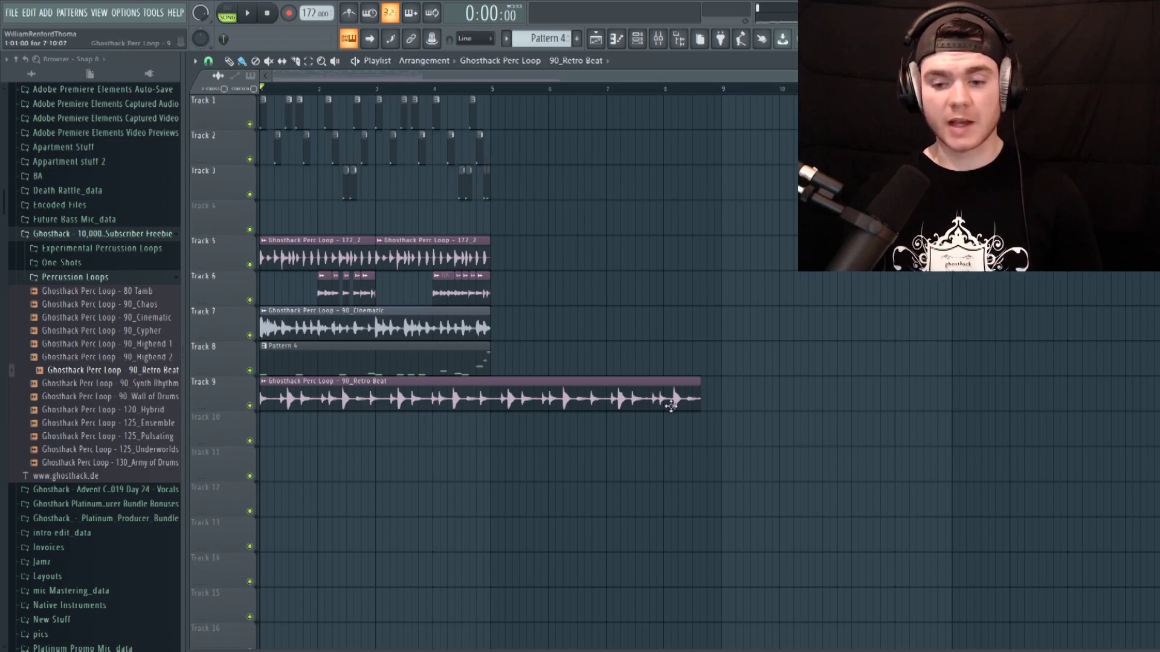
double_click(605, 395)
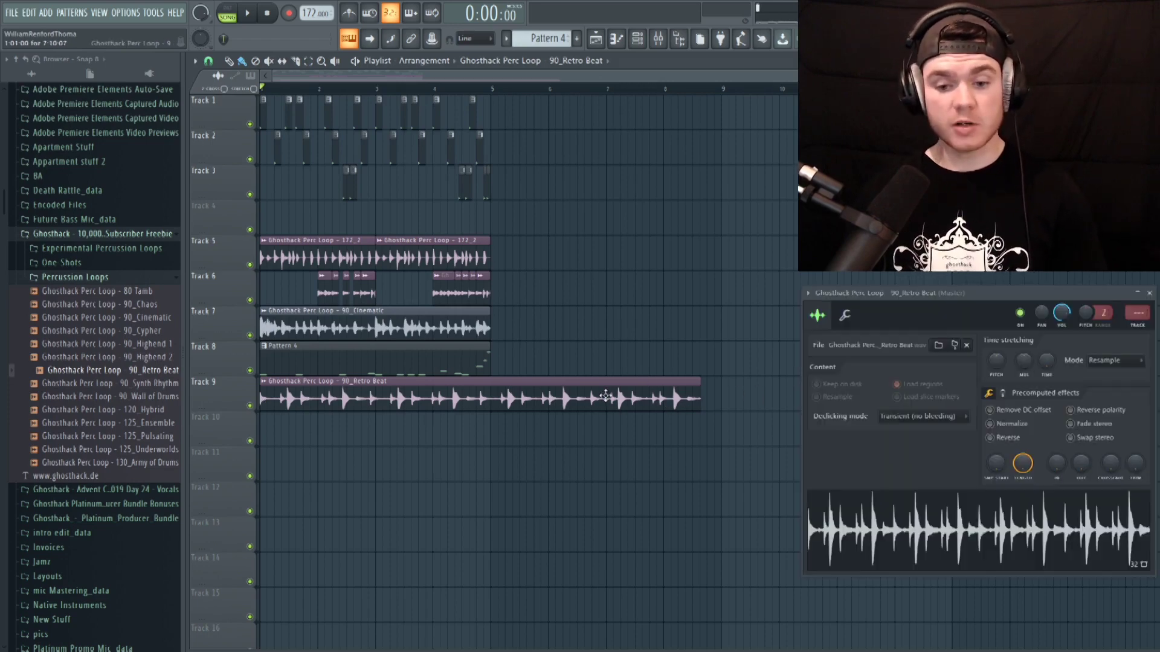
drag(1045, 360, 1046, 350)
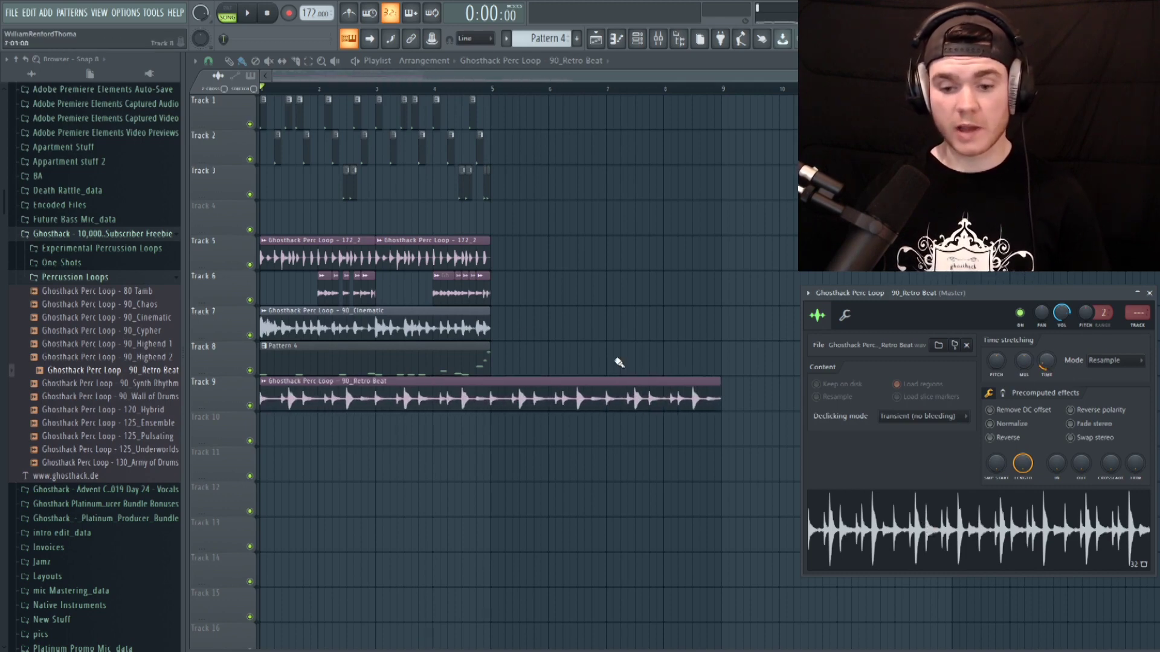
click(971, 527)
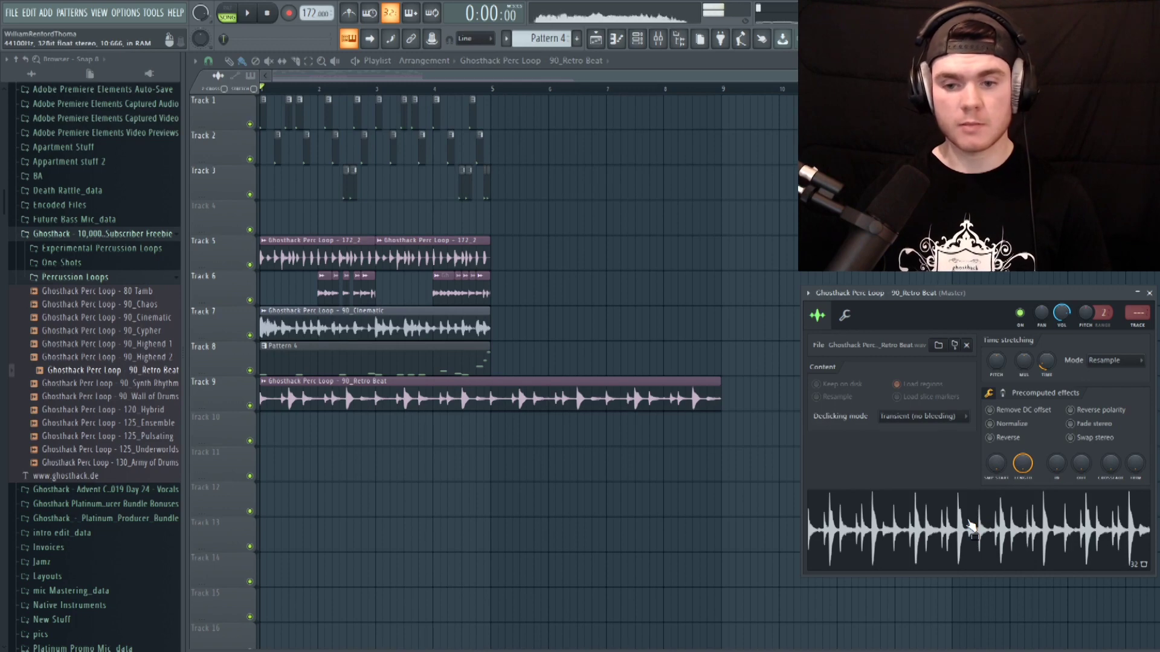
click(270, 14)
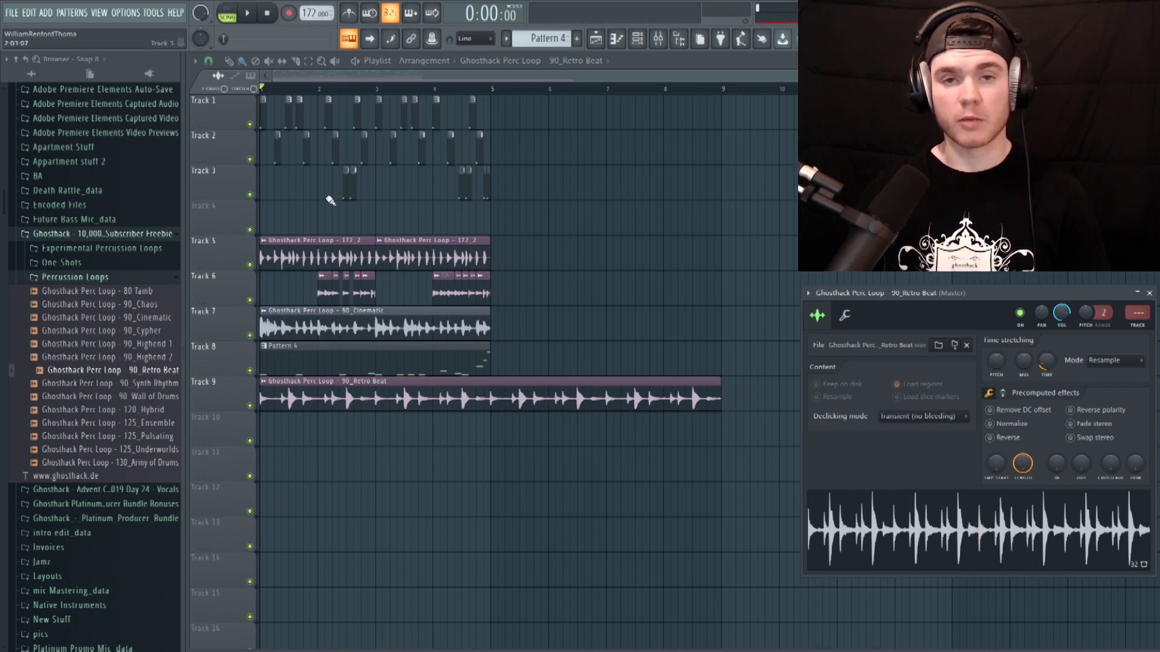
- Reduce the Retro Beat loop's stretch time so it spans four bars, and audition the faster loop
drag(1046, 369, 1046, 339)
drag(1030, 296, 752, 297)
click(714, 504)
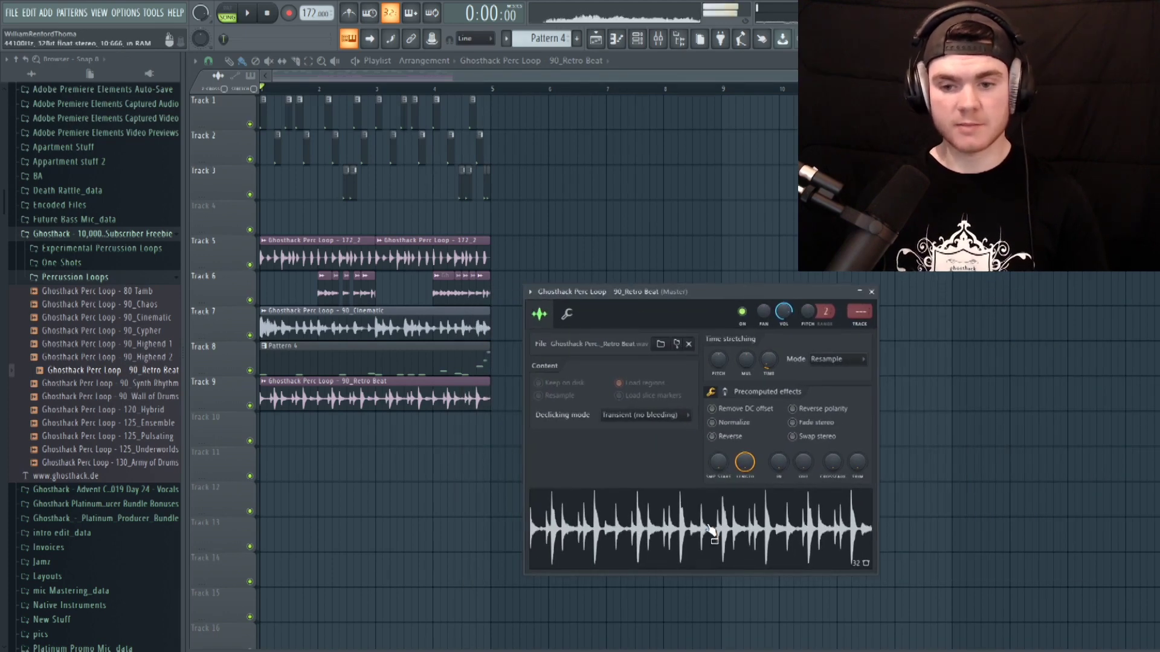
click(270, 15)
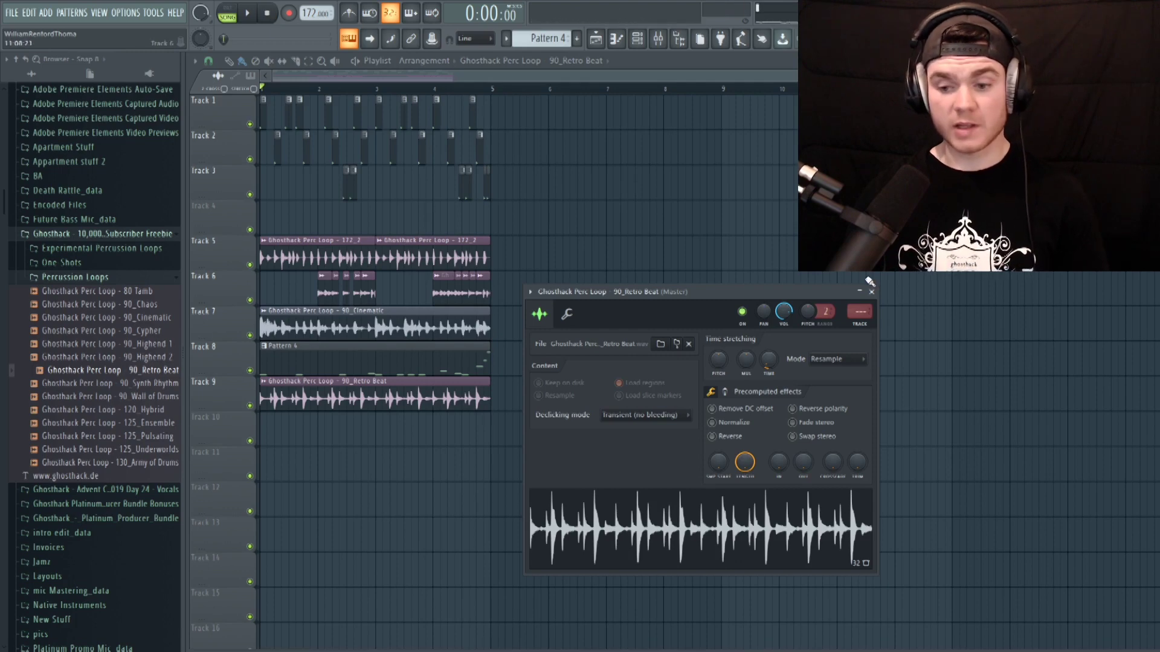
click(872, 292)
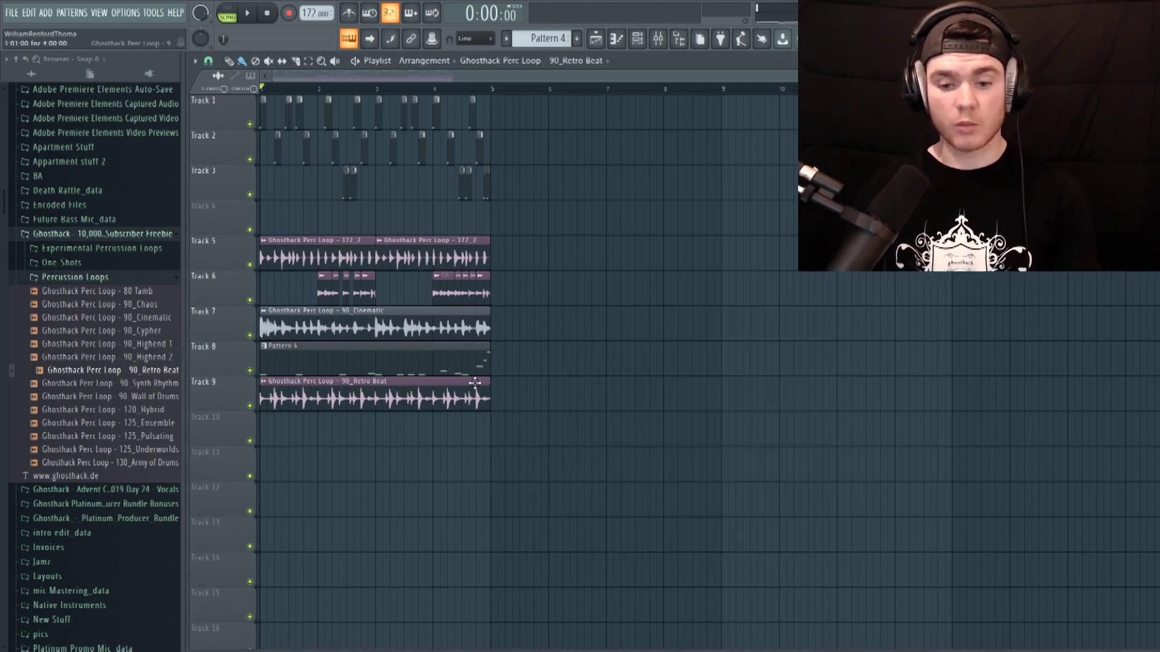
- Trim the Retro Beat clip to start at bar 3, lower its channel volume to 49%, and play the arrangement
drag(267, 396, 375, 393)
double_click(410, 394)
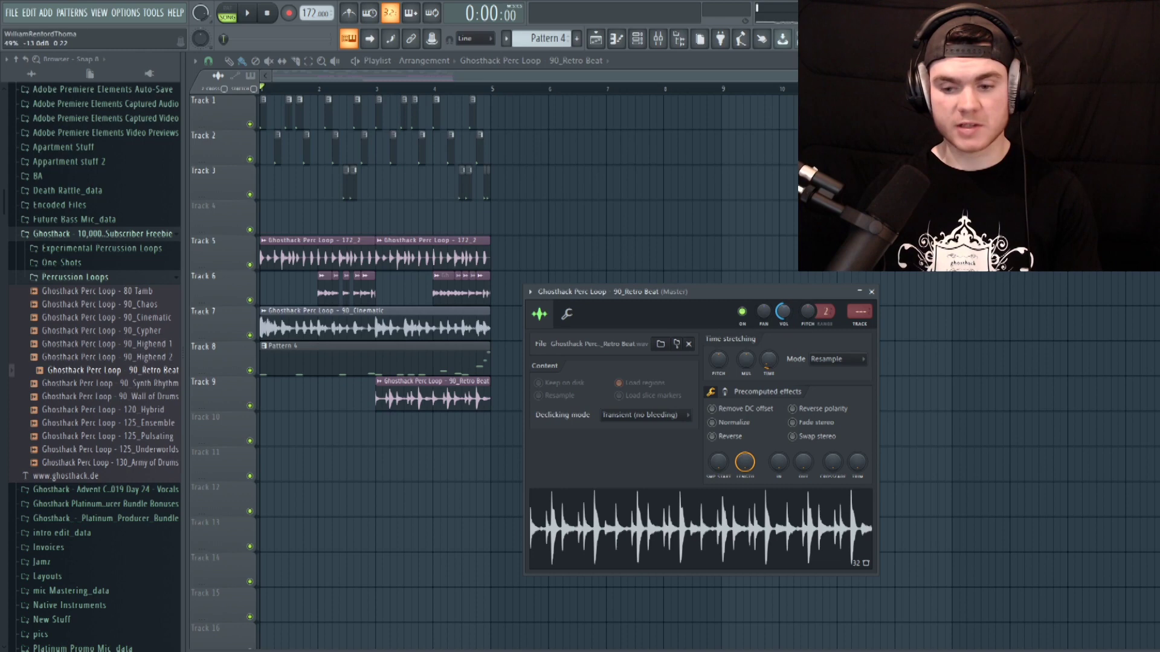
key(Escape)
scroll(362, 88, up, 5)
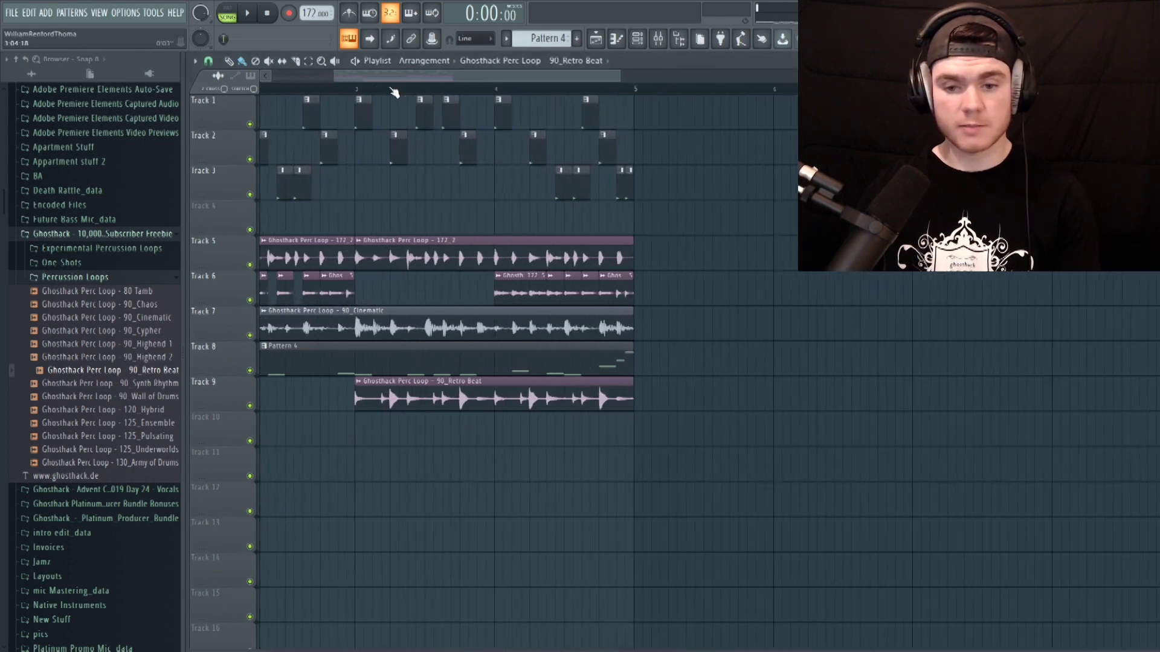
key(space)
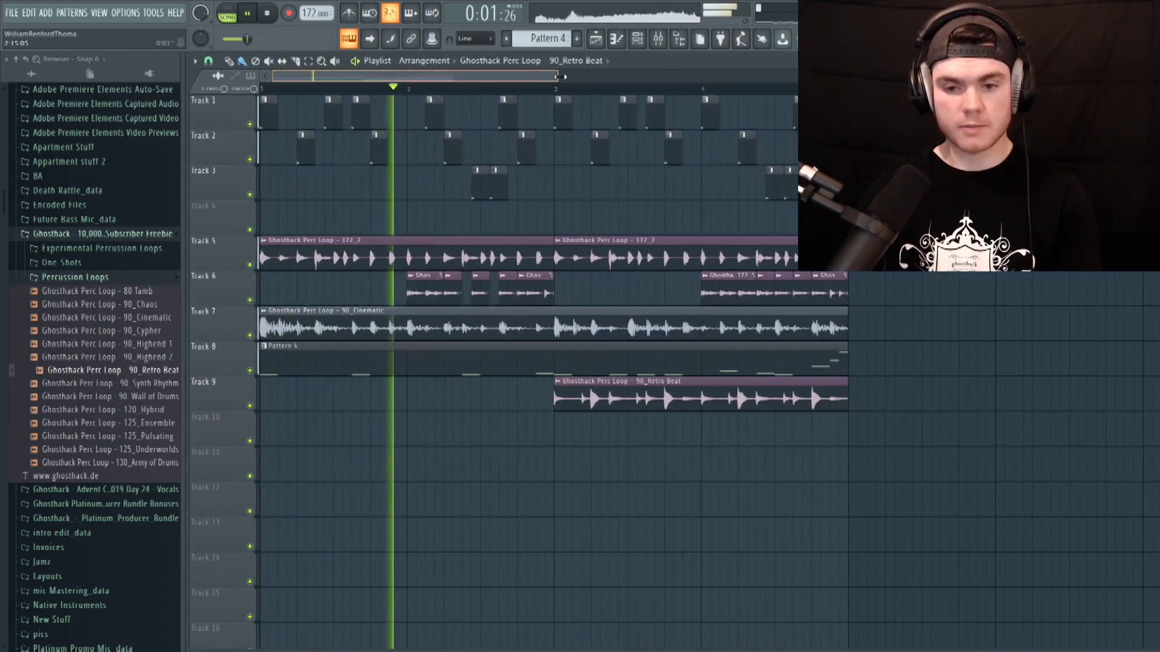
- Route the Retro Beat loop to mixer Insert 12 and sweep band 4 of Fruity Parametric EQ 2 as a band-pass filter
drag(554, 77, 640, 77)
double_click(618, 390)
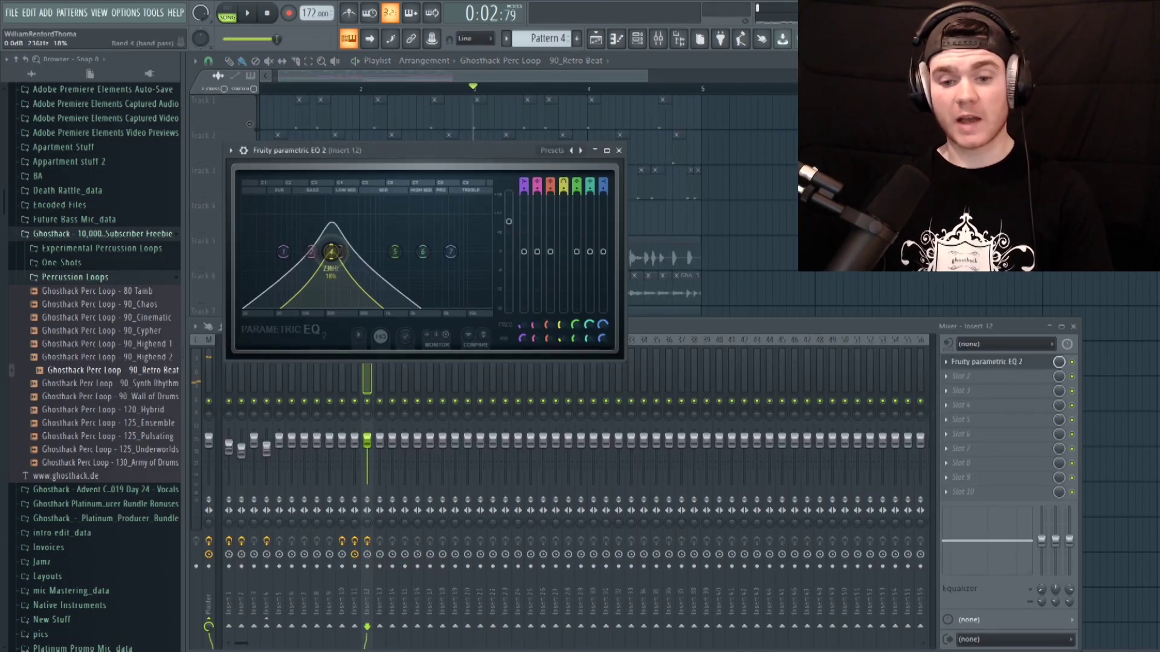
drag(323, 251, 425, 252)
key(space)
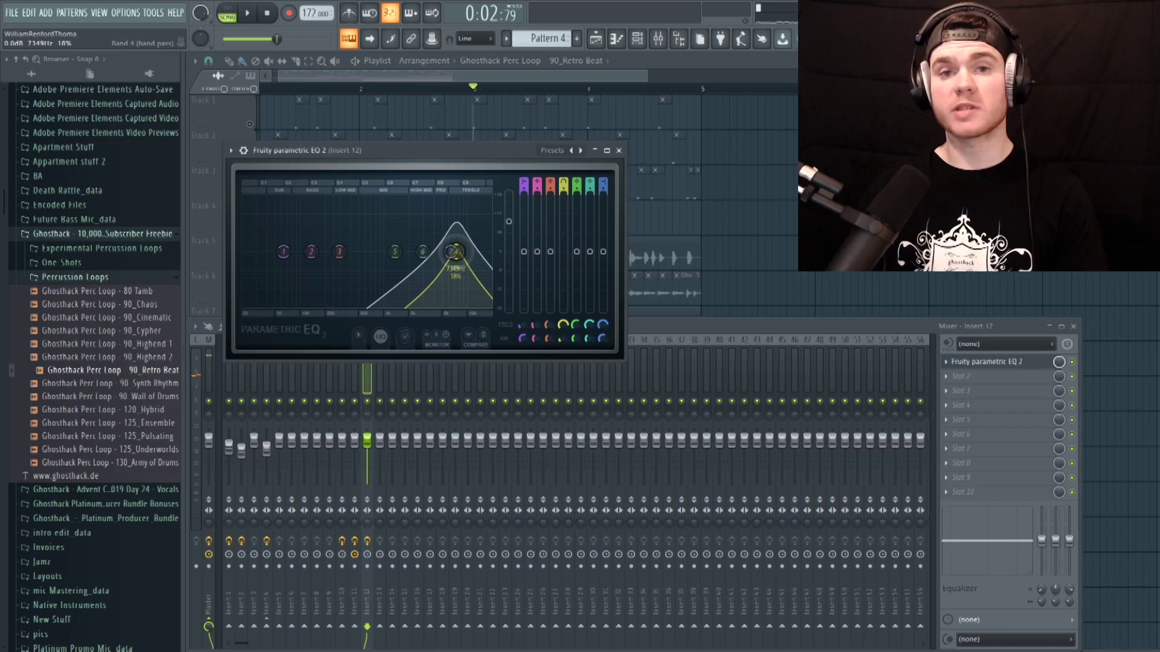
drag(563, 325, 568, 330)
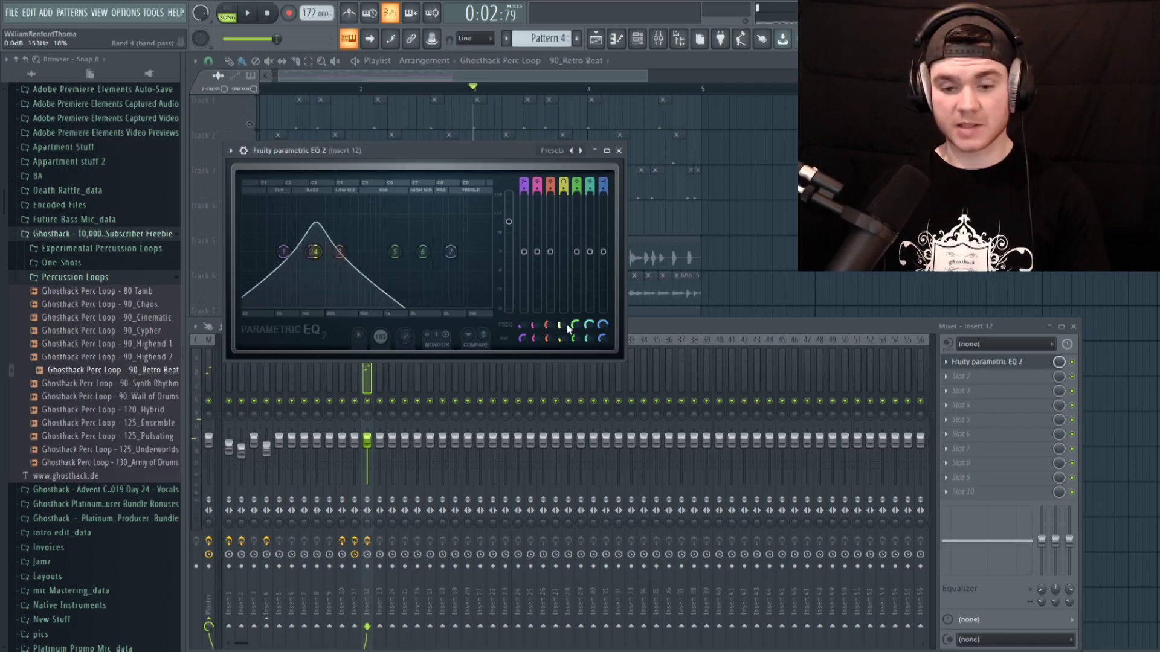
- Create an automation clip for the EQ's band 4 frequency on Track 10, rising across bars 3 and 4
right_click(560, 320)
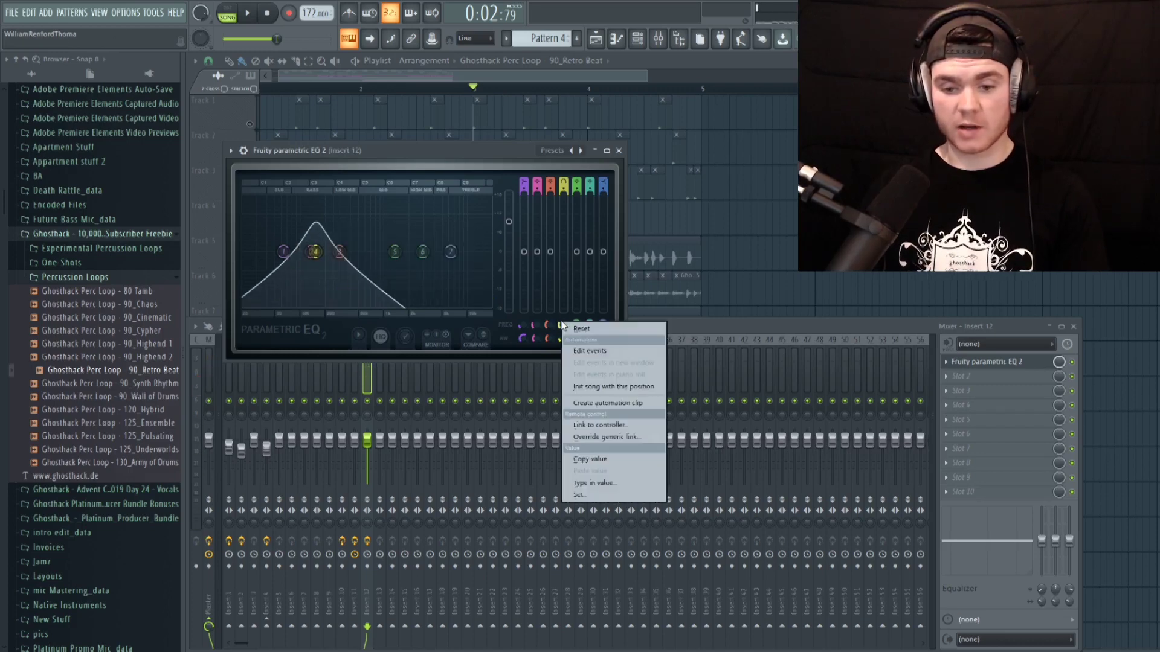
click(604, 387)
click(740, 70)
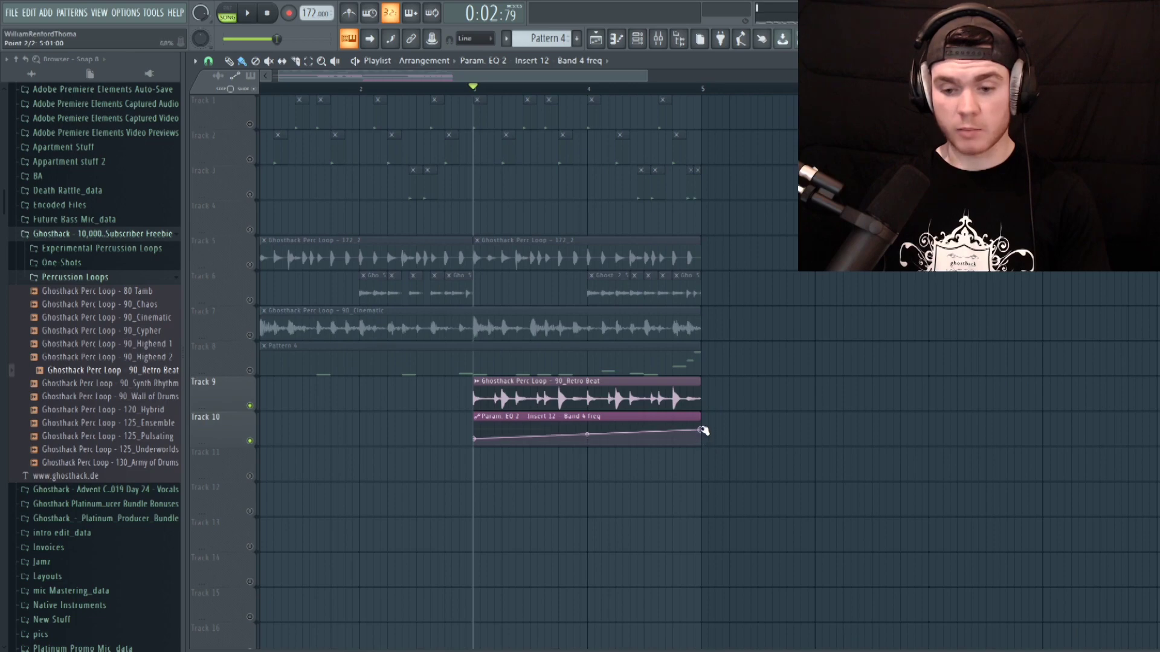
- Play the arrangement with the filter sweep and review the Retro Beat loop's channel volume
key(space)
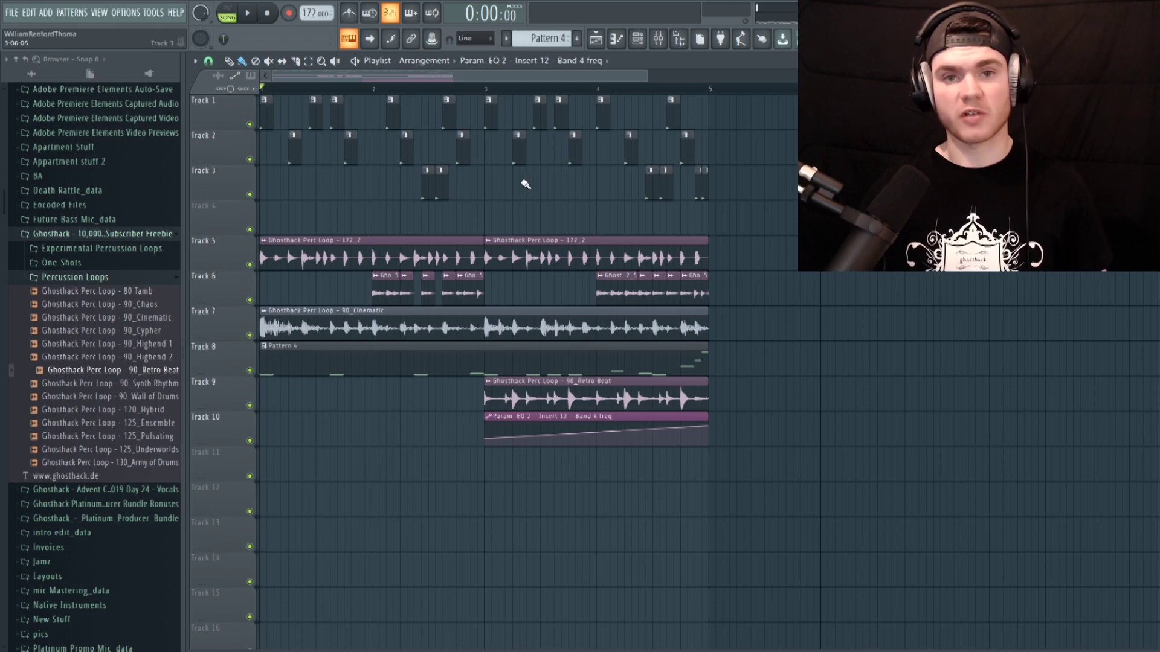
key(space)
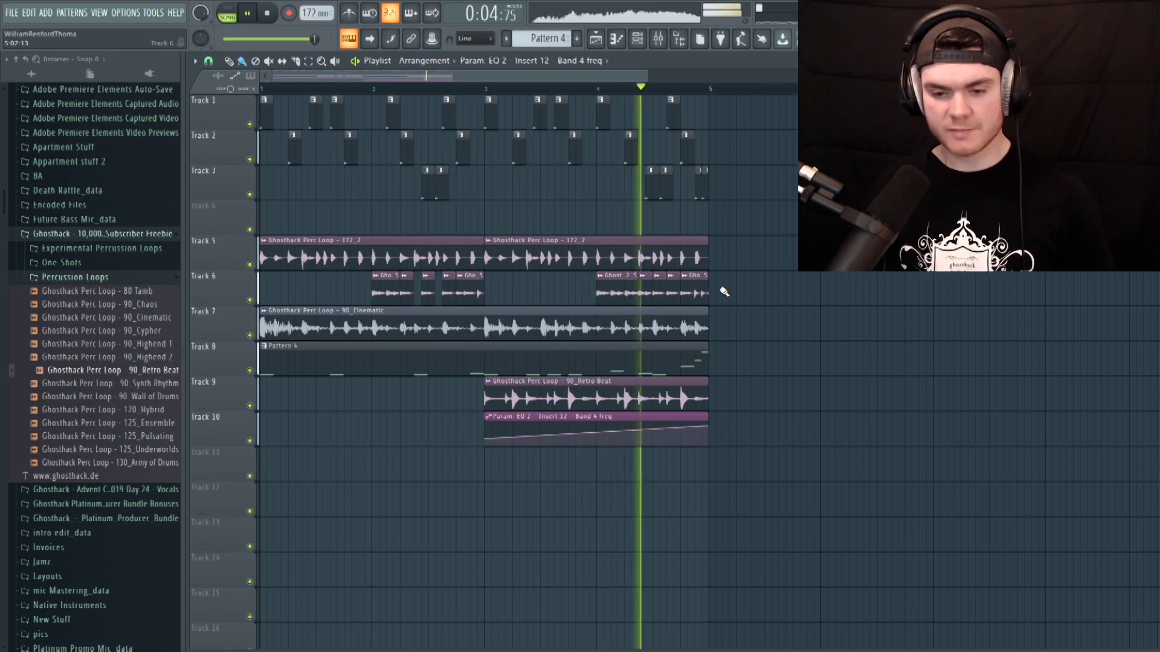
double_click(678, 394)
key(space)
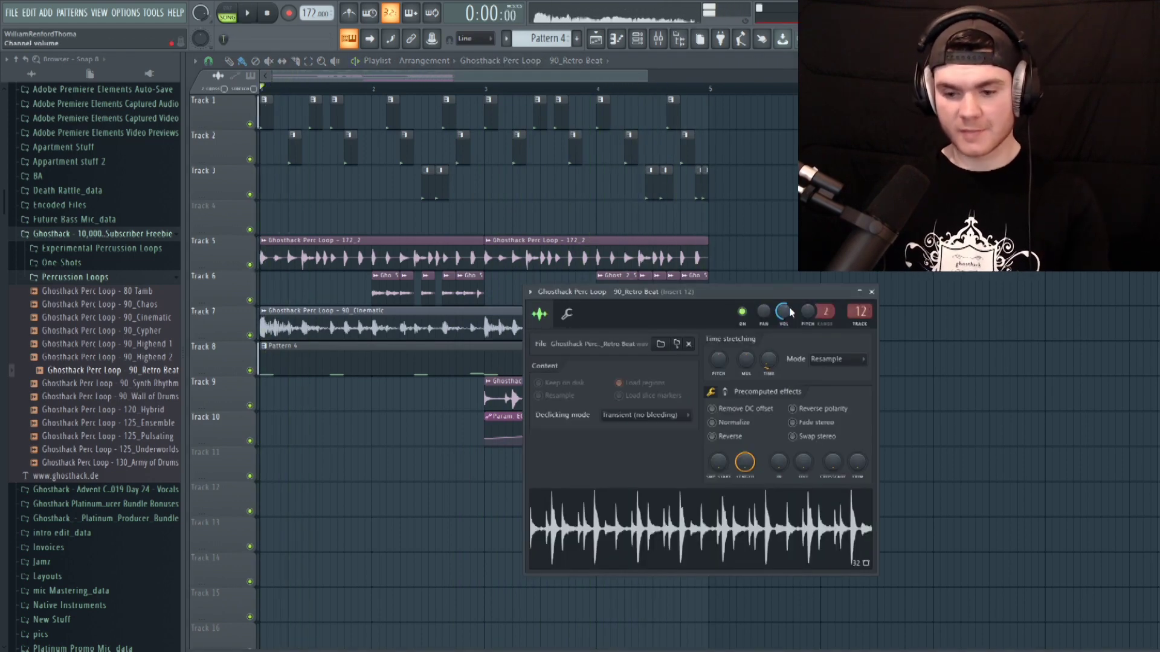
click(873, 291)
- Open Ghosthack Perc Loop - 140_4 from the Experimental Percussion Loops folder in the Edison audio editor and audition it
click(101, 248)
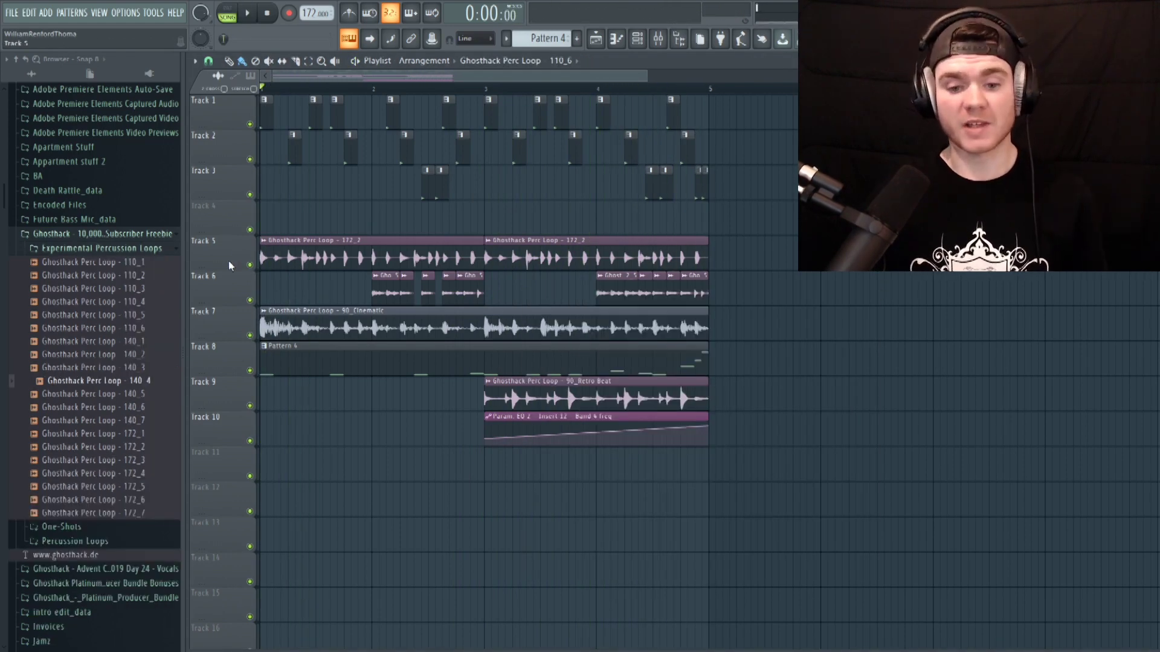
right_click(106, 385)
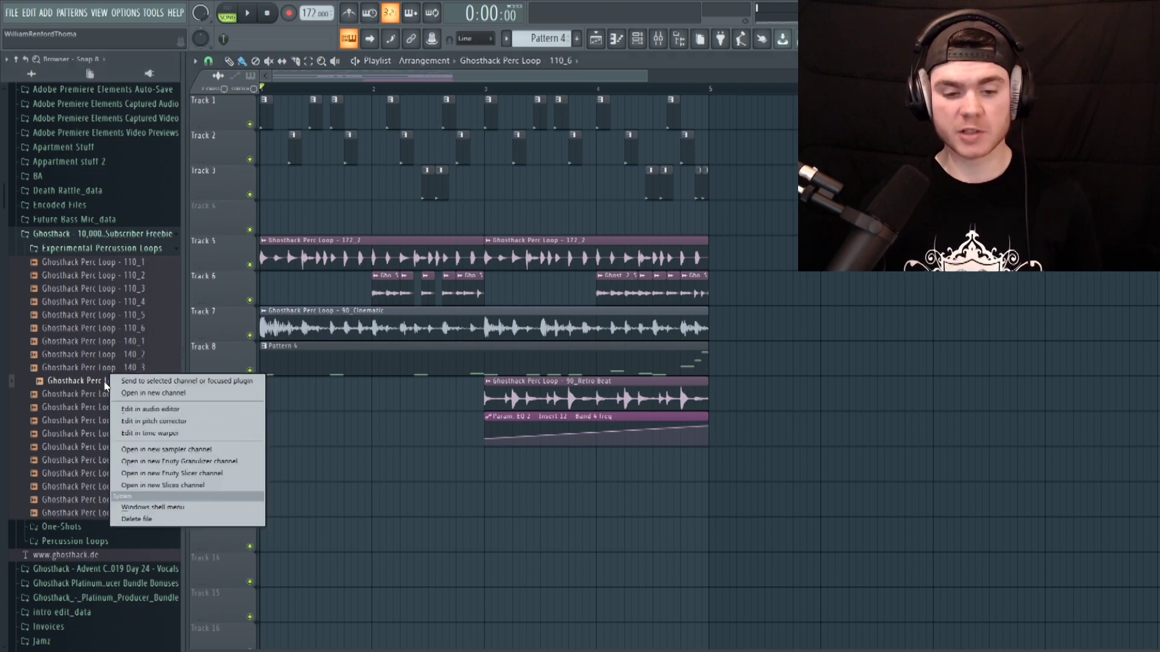
click(141, 405)
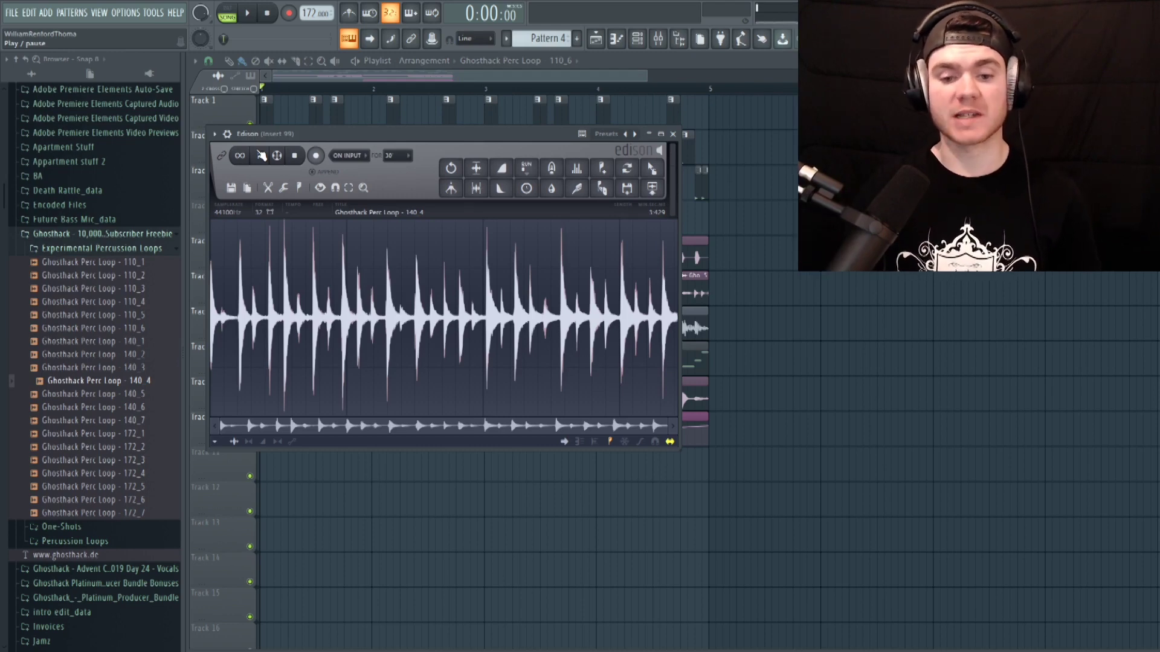
click(267, 156)
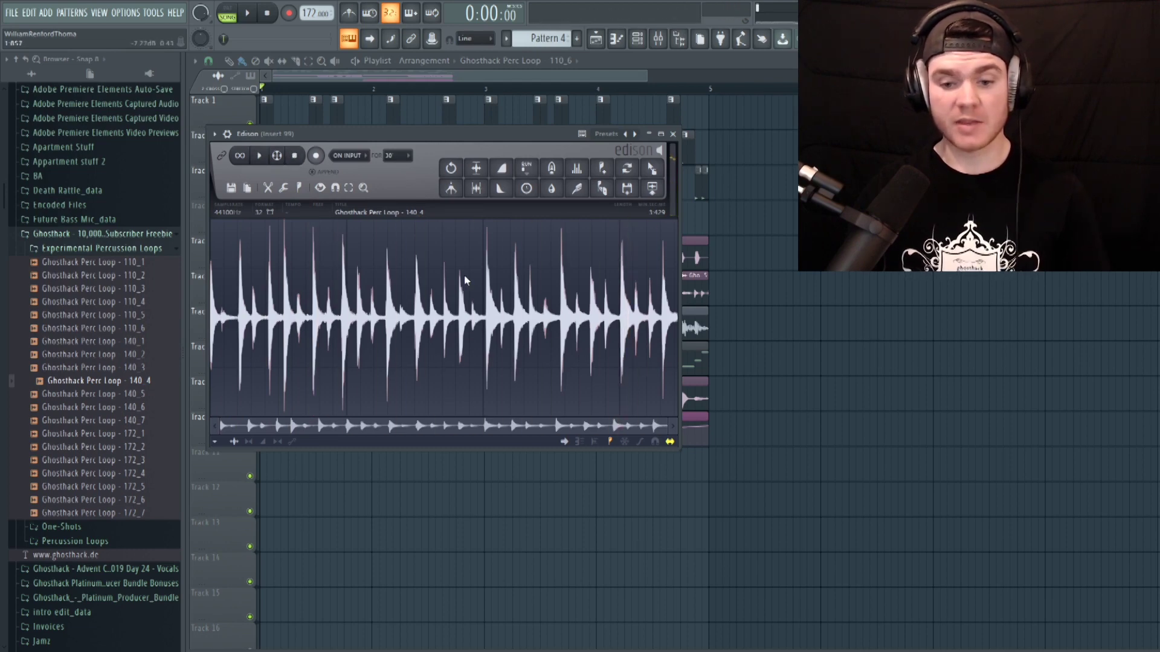
- Audition the last section of the 140_4 loop and delete everything before it, from 0:000 to 1:968
key(space)
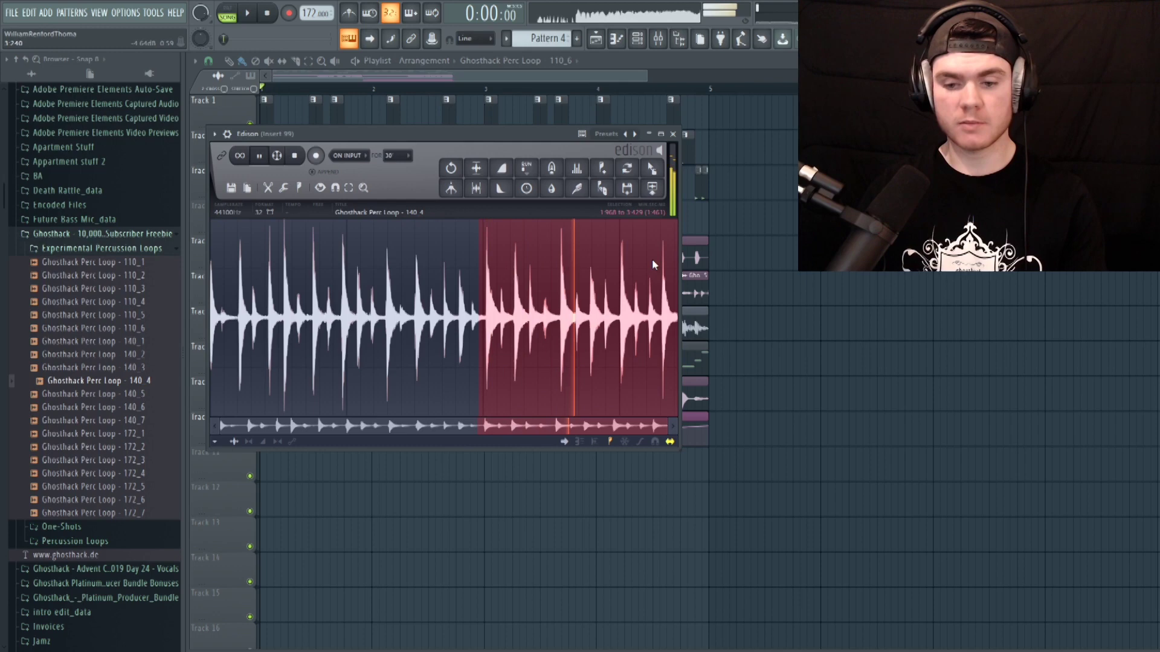
click(480, 265)
drag(480, 264, 207, 256)
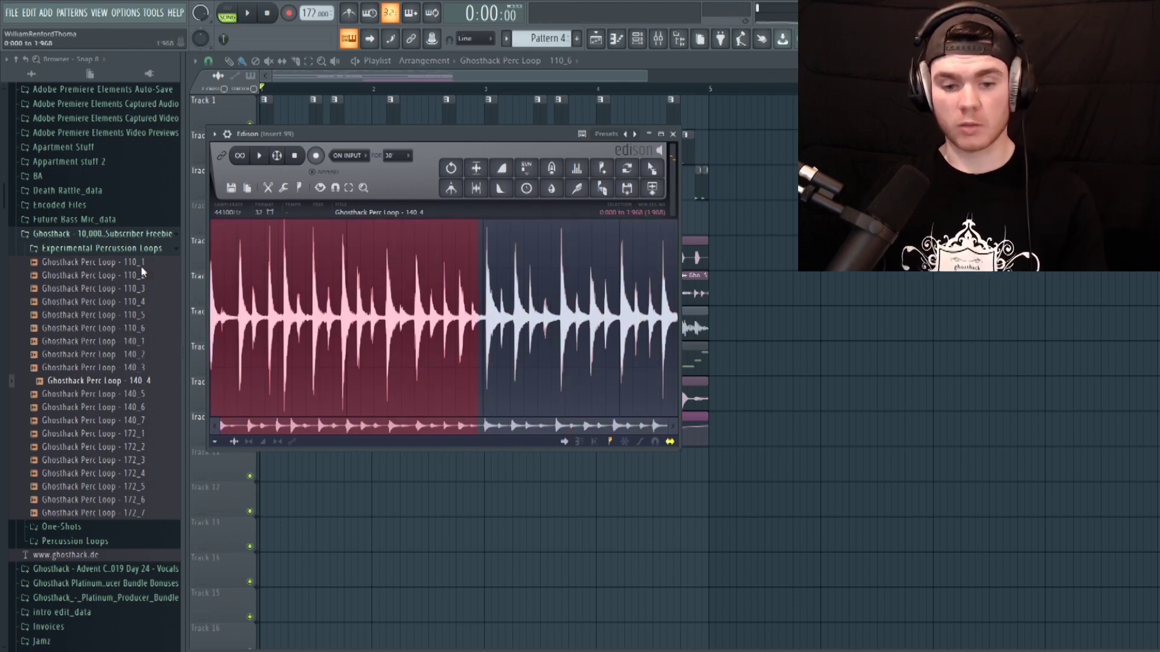
key(Delete)
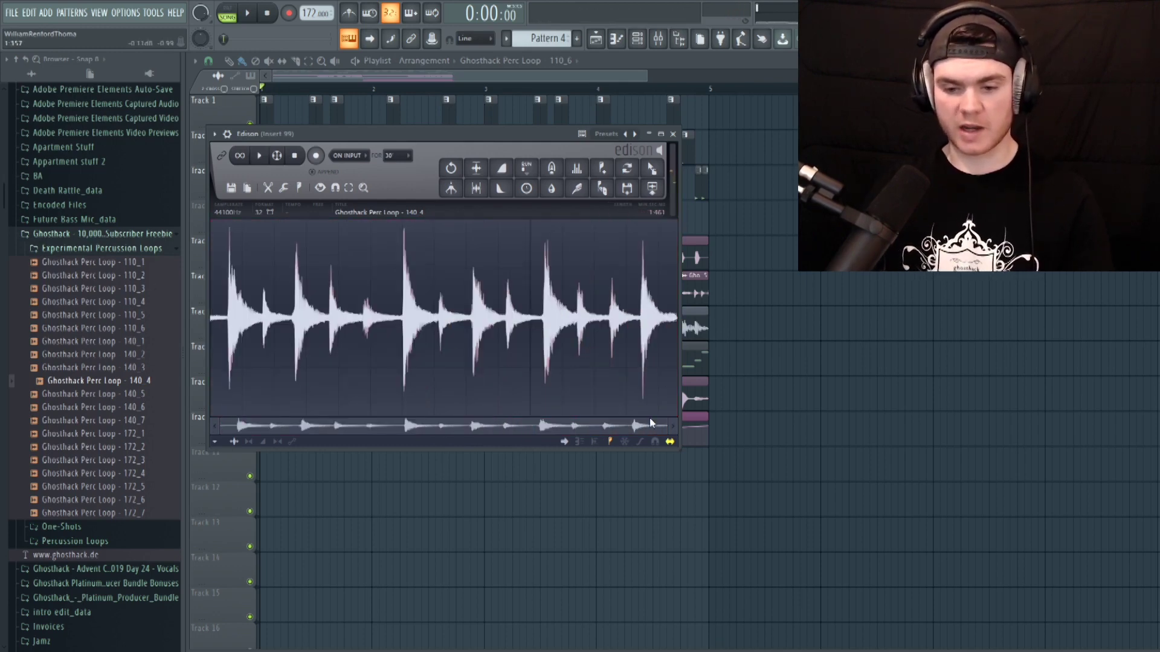
- Audition the opening hits of the shortened sample and delete the 0:047 lead-in before the first hit
key(space)
drag(226, 281, 290, 289)
key(space)
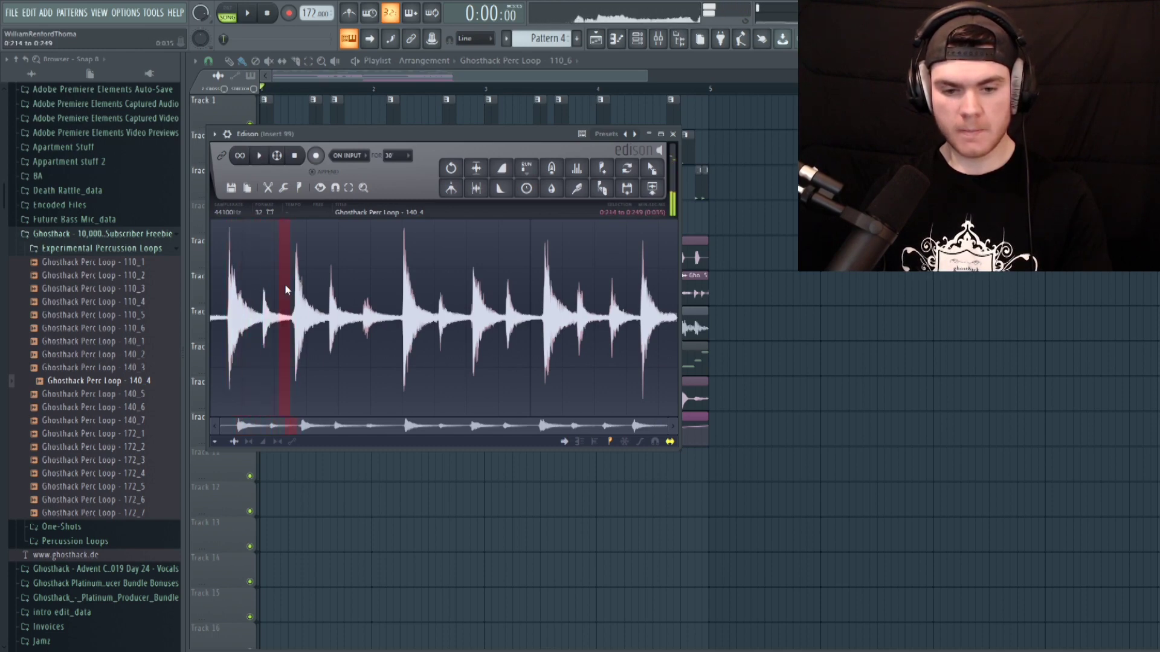
double_click(306, 297)
drag(226, 291, 292, 293)
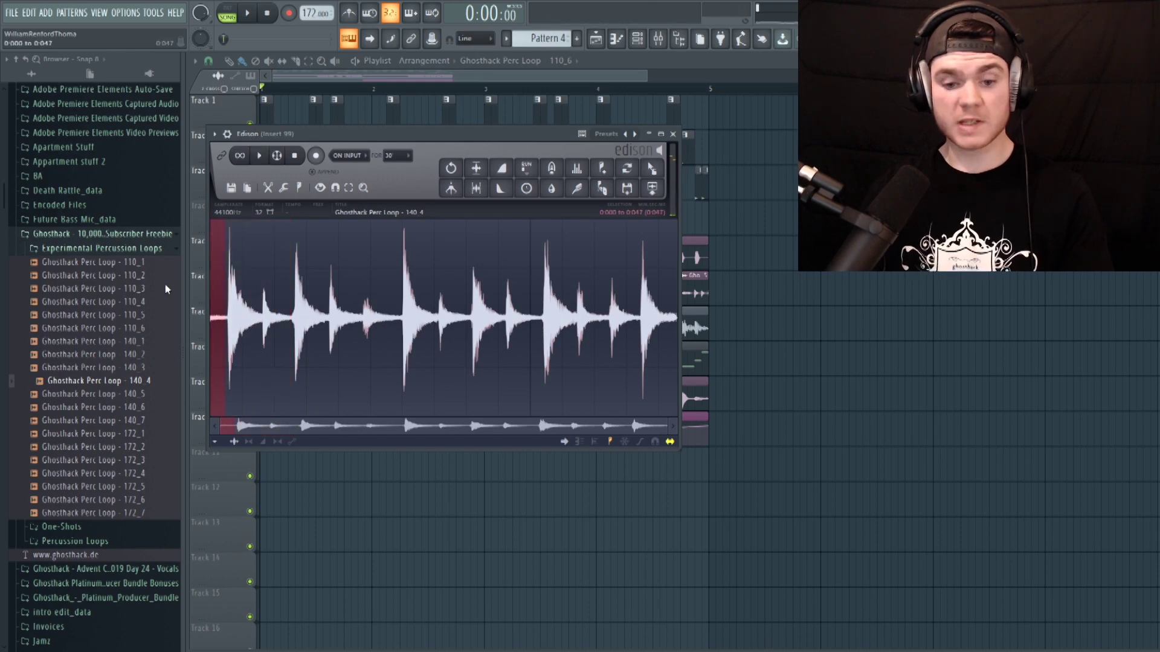
key(Delete)
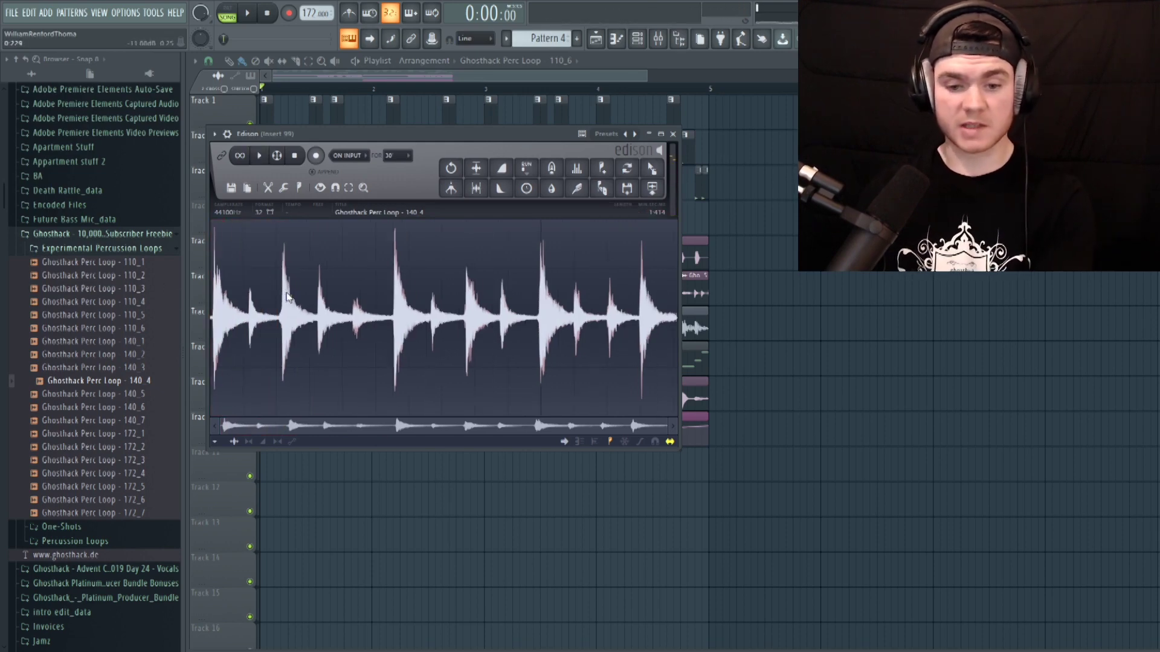
- Trim the sample to its first two hits, 0:199 long, and play the result
key(Delete)
click(526, 164)
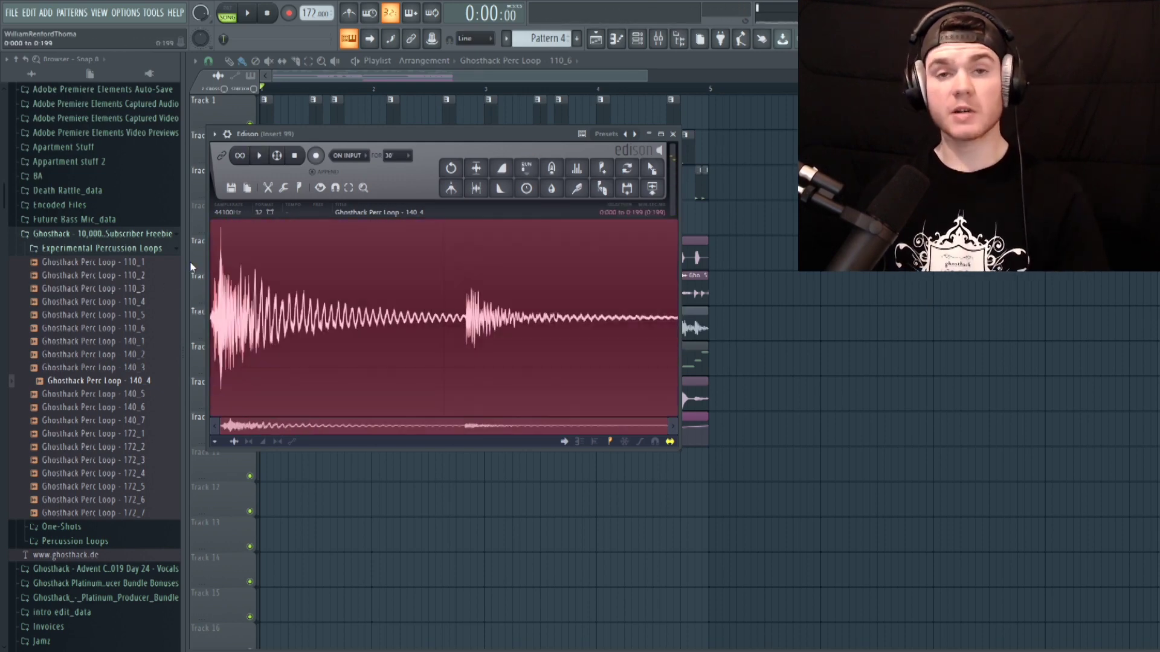
key(space)
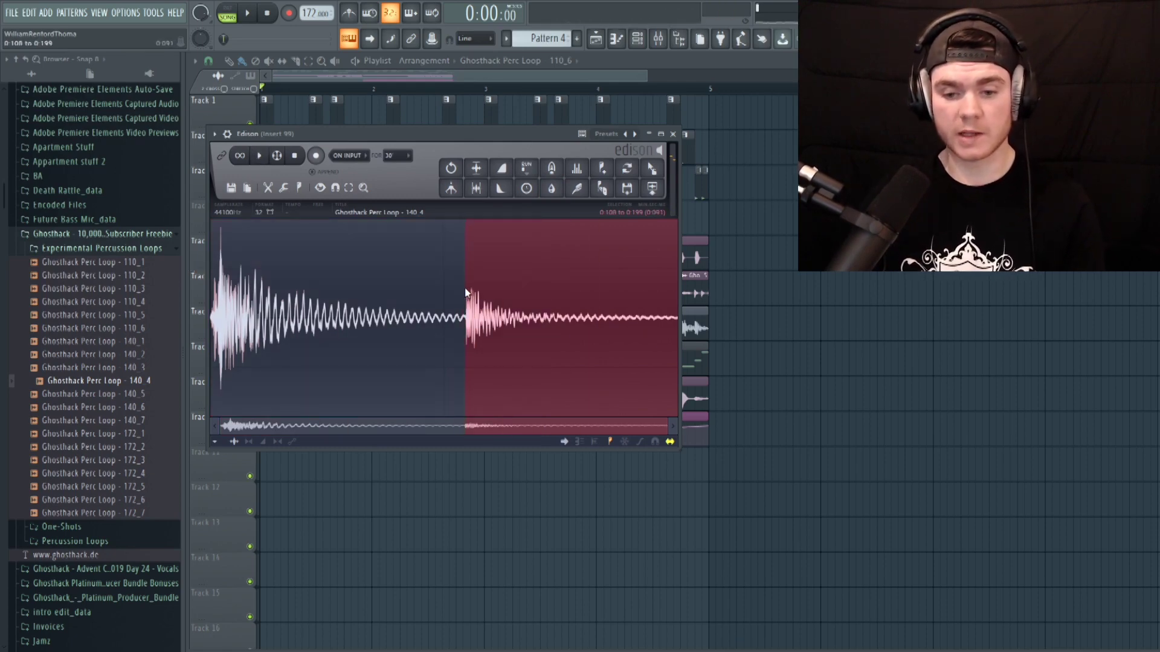
- Normalize the second, quieter hit from 0:108 to 0:199, and audition the two hits separately
drag(465, 288, 455, 259)
key(ctrl+n)
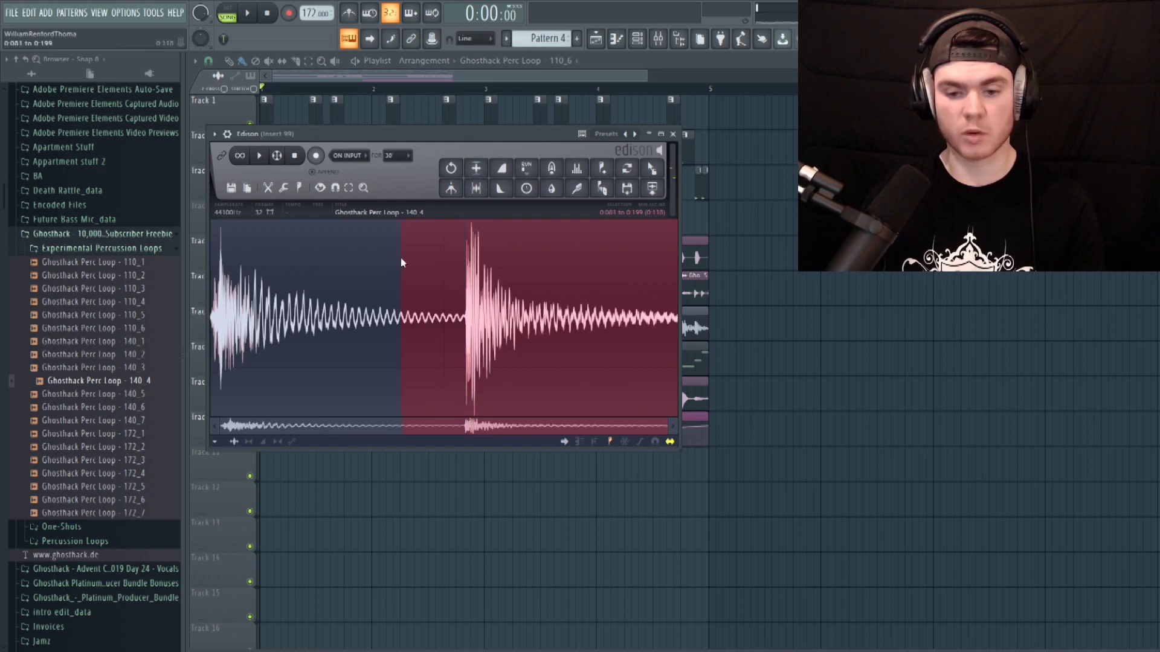
drag(471, 297, 464, 302)
key(space)
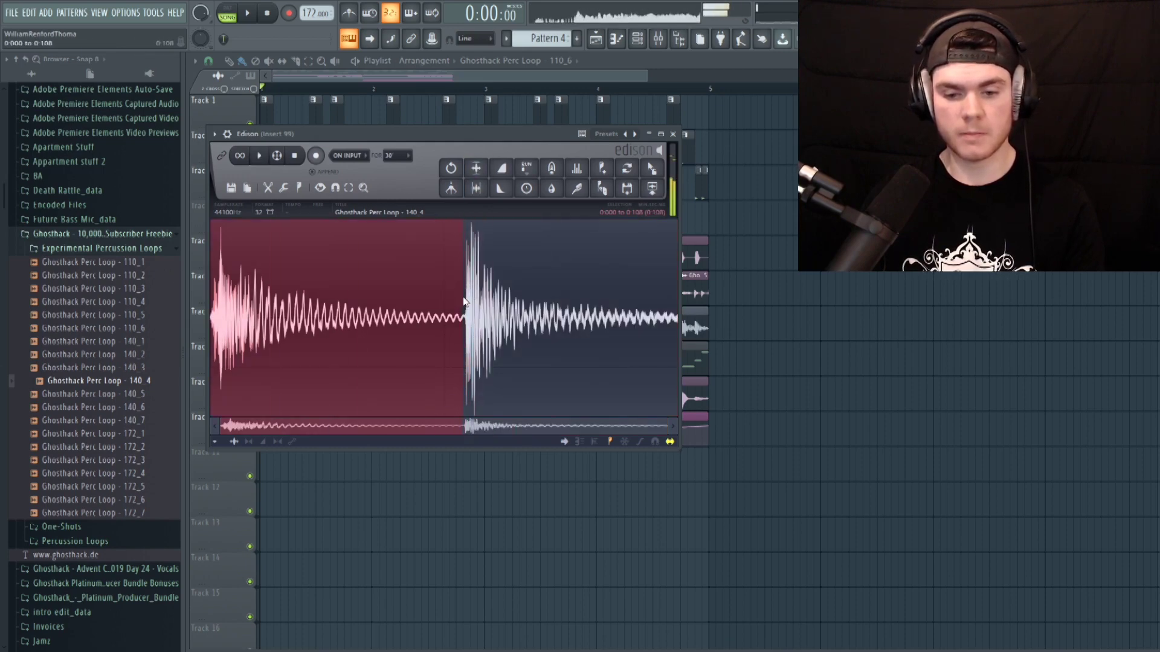
key(space)
key(space)
key(space)
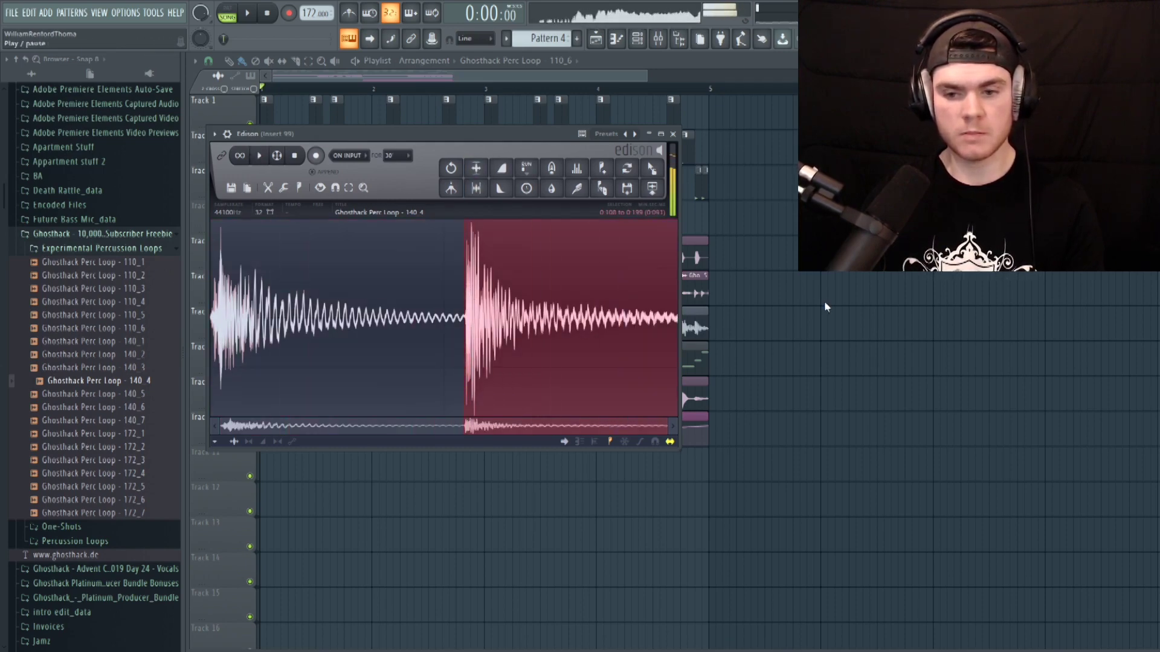
- Audition both hits, delete the first one from 0:000 to 0:108, and play the remaining hit
drag(824, 301, 90, 287)
key(space)
key(Right)
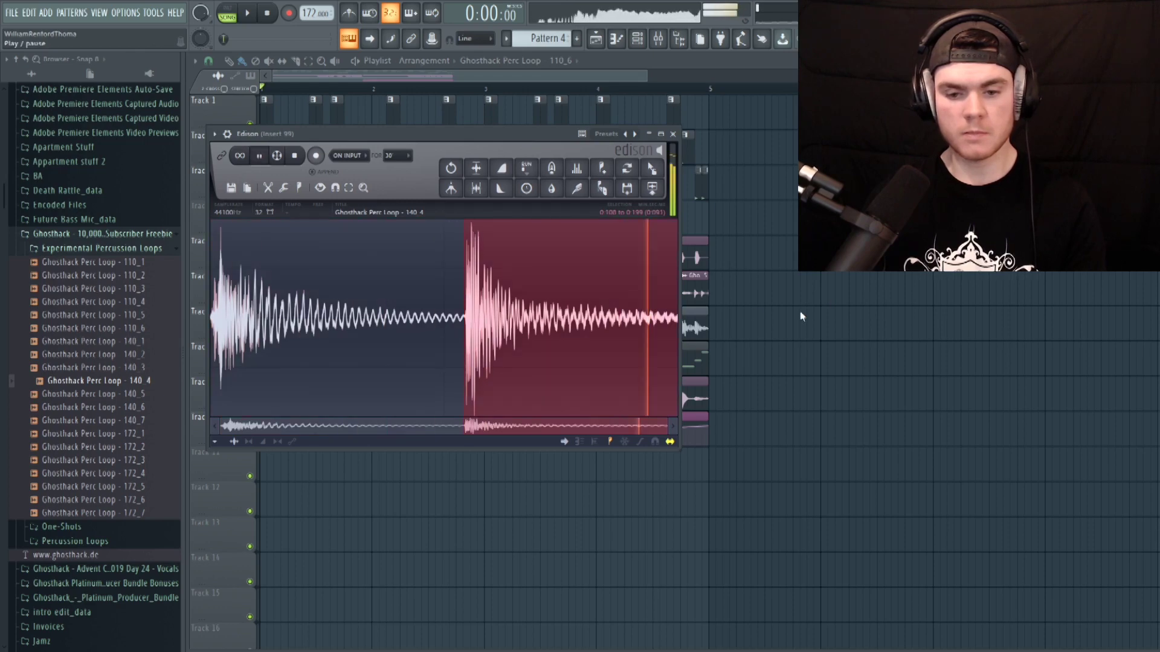
key(space)
key(Left)
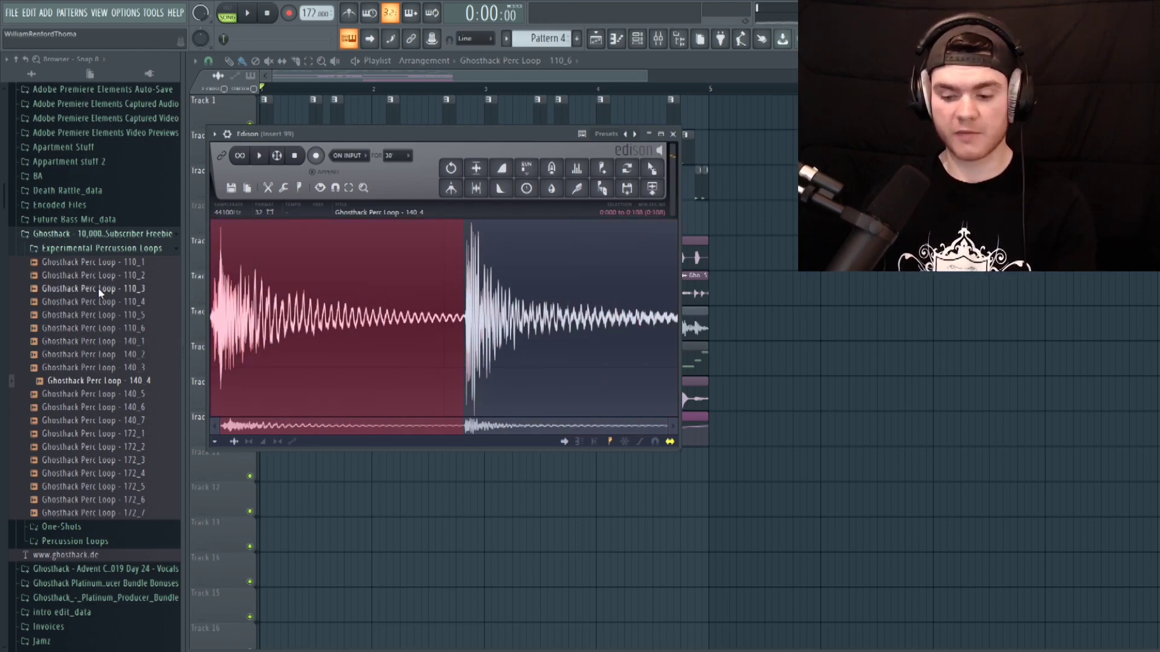
key(Delete)
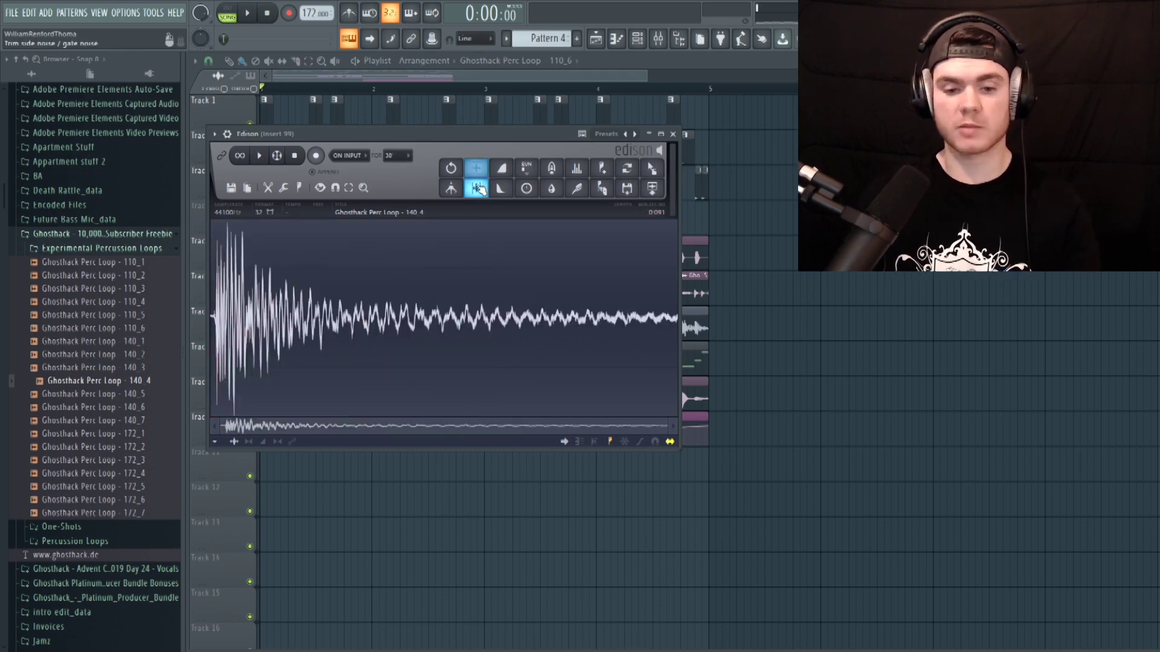
key(space)
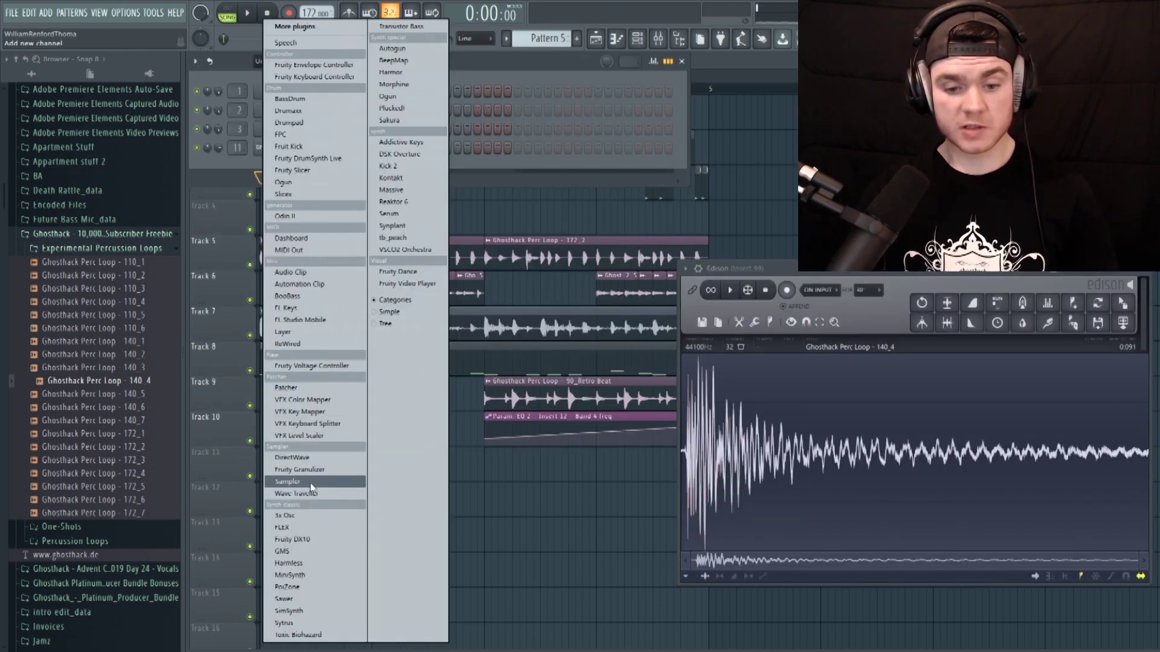
- Add a Sampler channel, load the trimmed hit from Edison into it, audition it, and close Edison
click(310, 485)
drag(1123, 308, 294, 169)
click(295, 167)
click(447, 451)
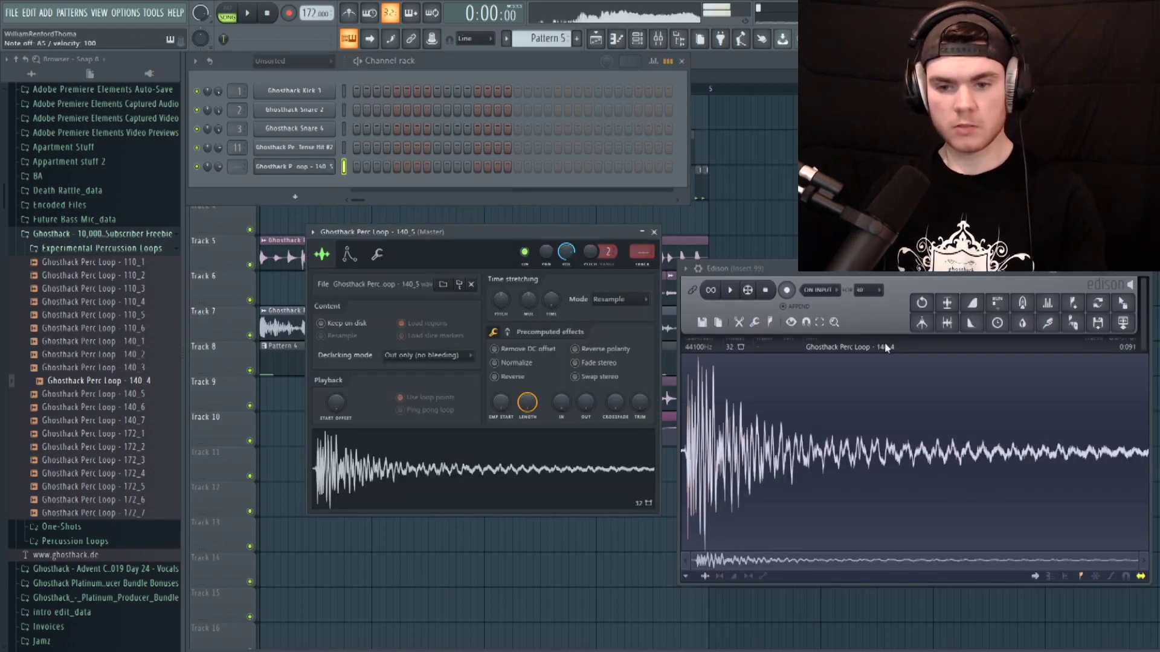
click(1147, 273)
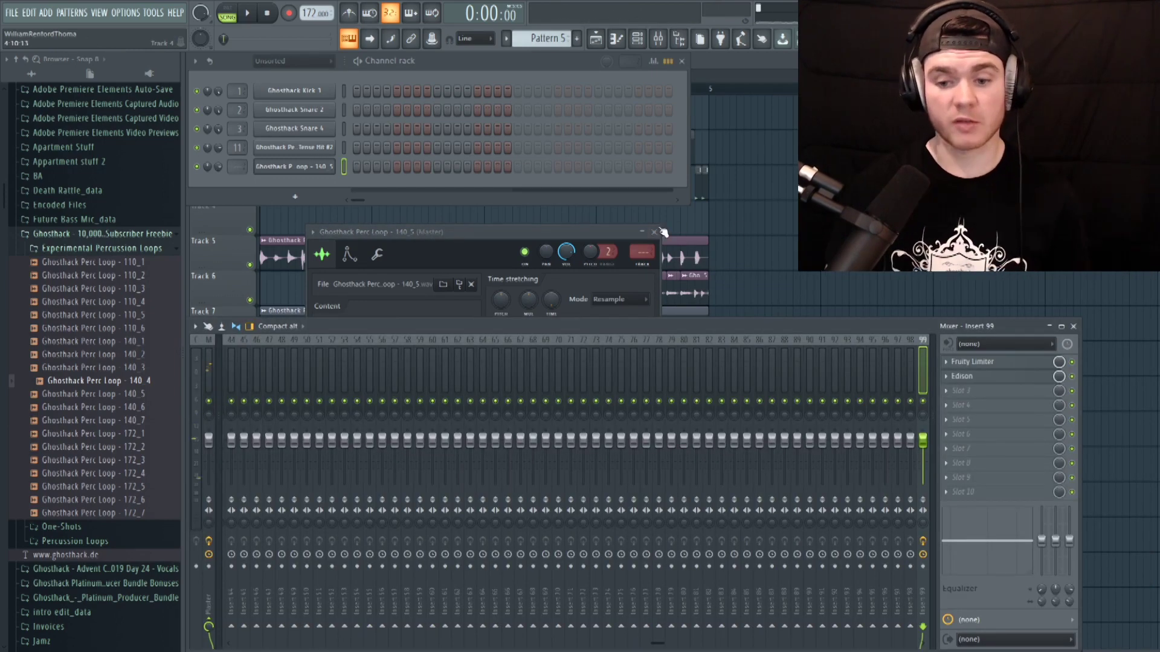
- Set the new sampler channel's pitch range to 4, lower its pitch, audition the hit, and close its settings
click(572, 273)
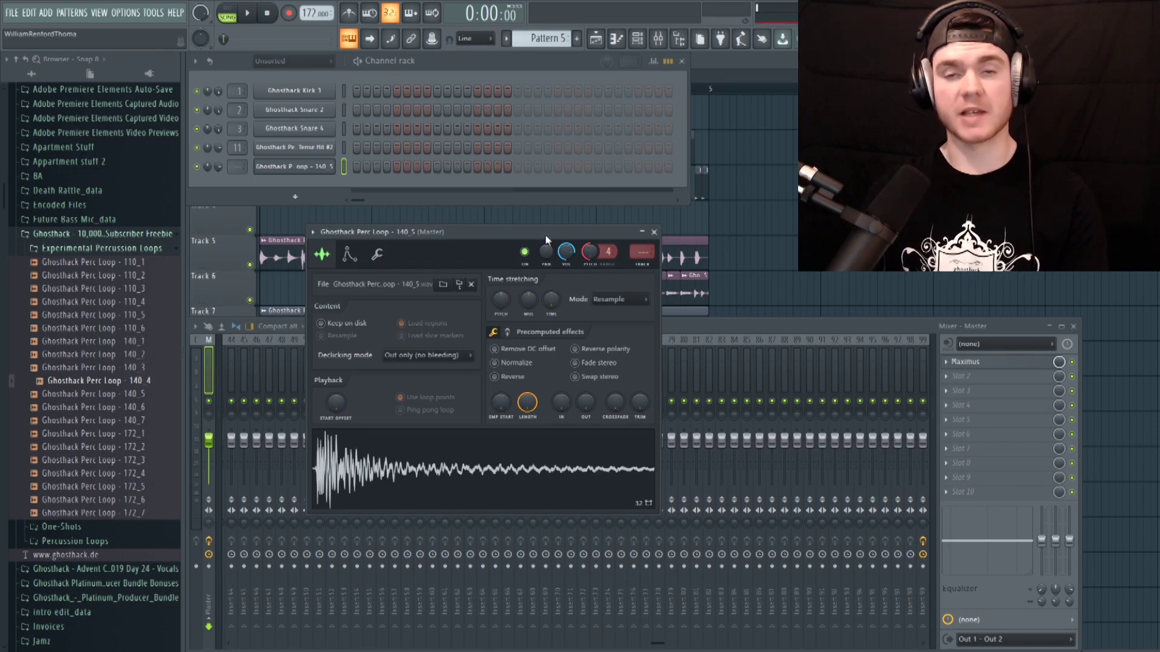
key(z)
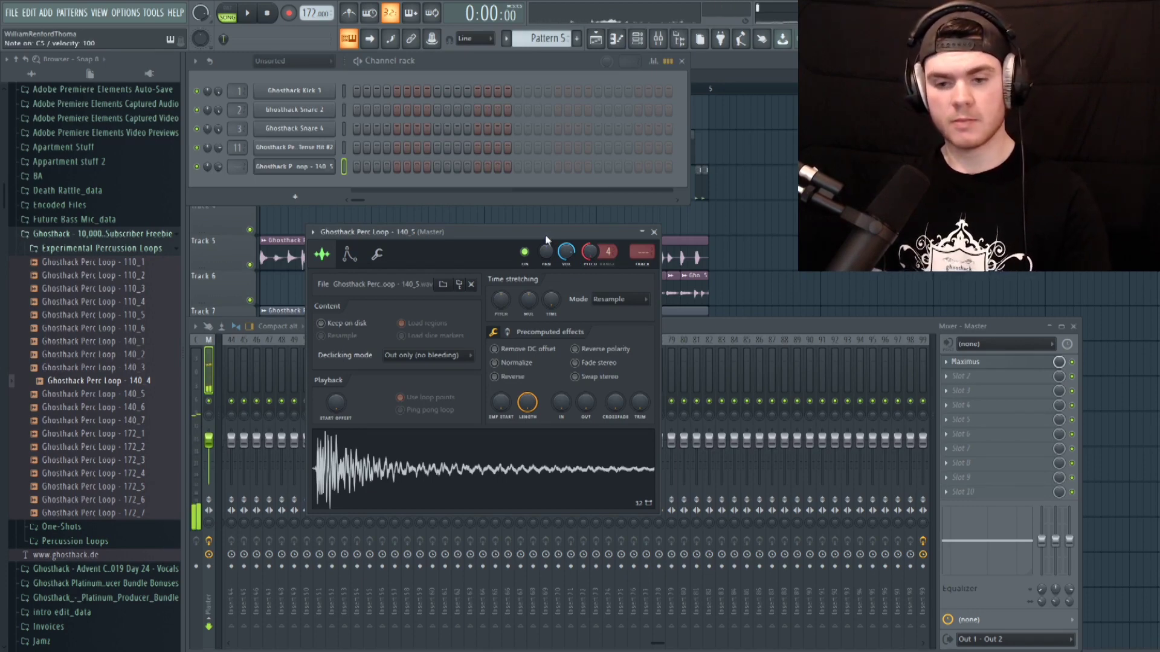
click(654, 232)
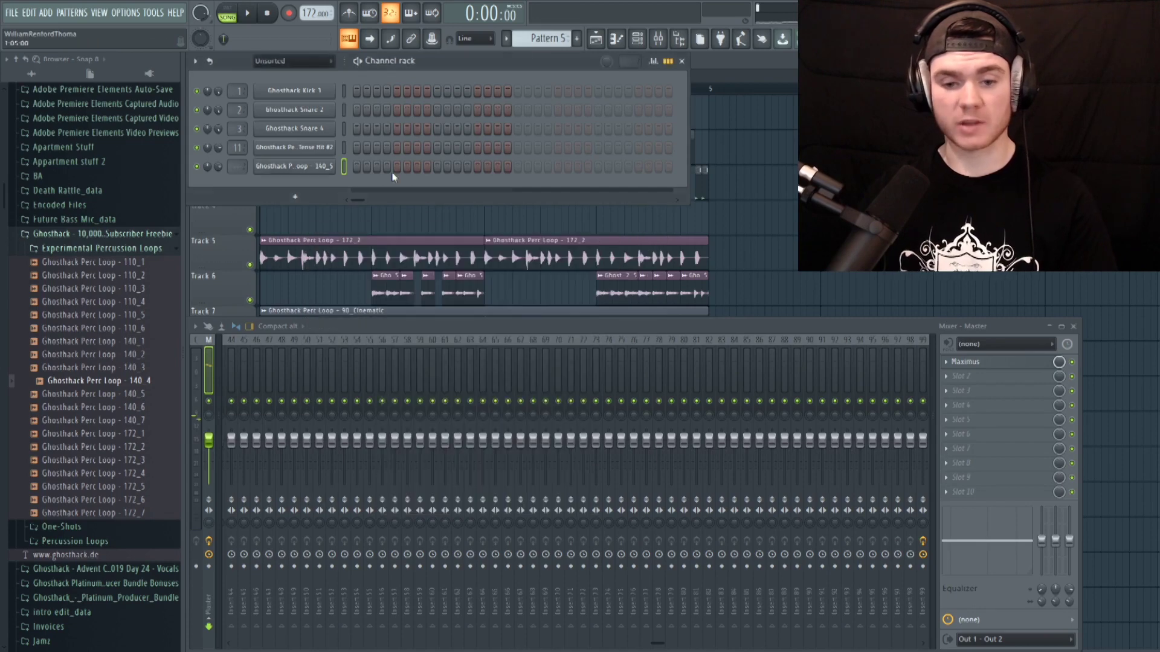
- Send the sampler channel to the piano roll with a D#5 note at the start of Pattern 5, and return to the playlist
right_click(327, 170)
click(351, 174)
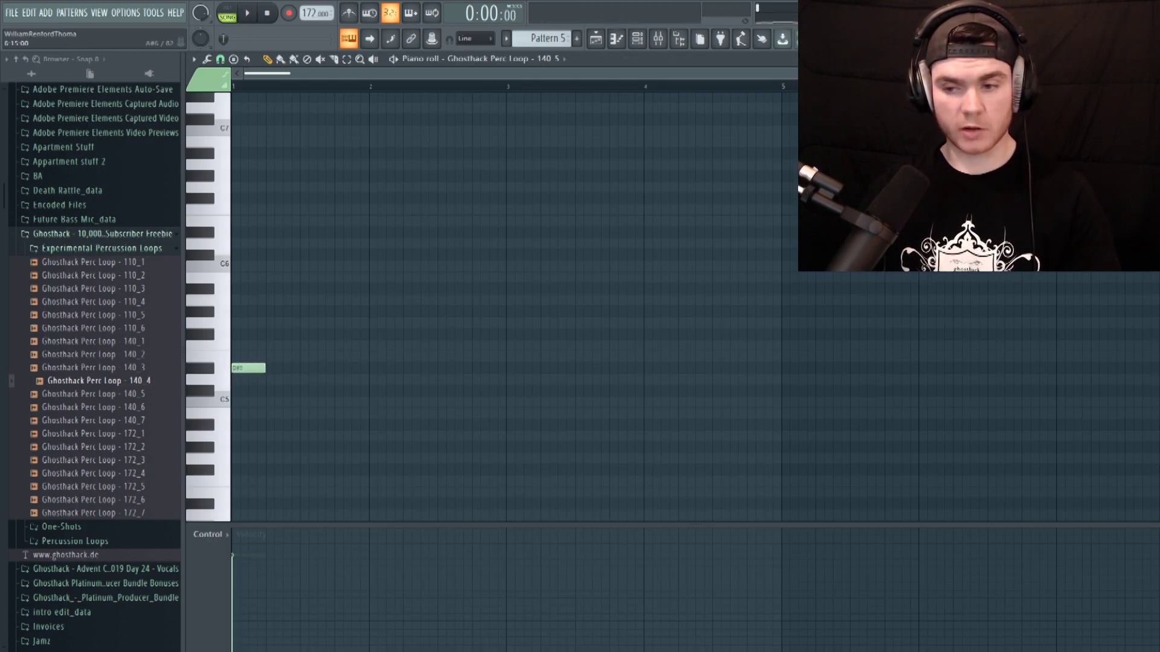
key(Escape)
click(808, 212)
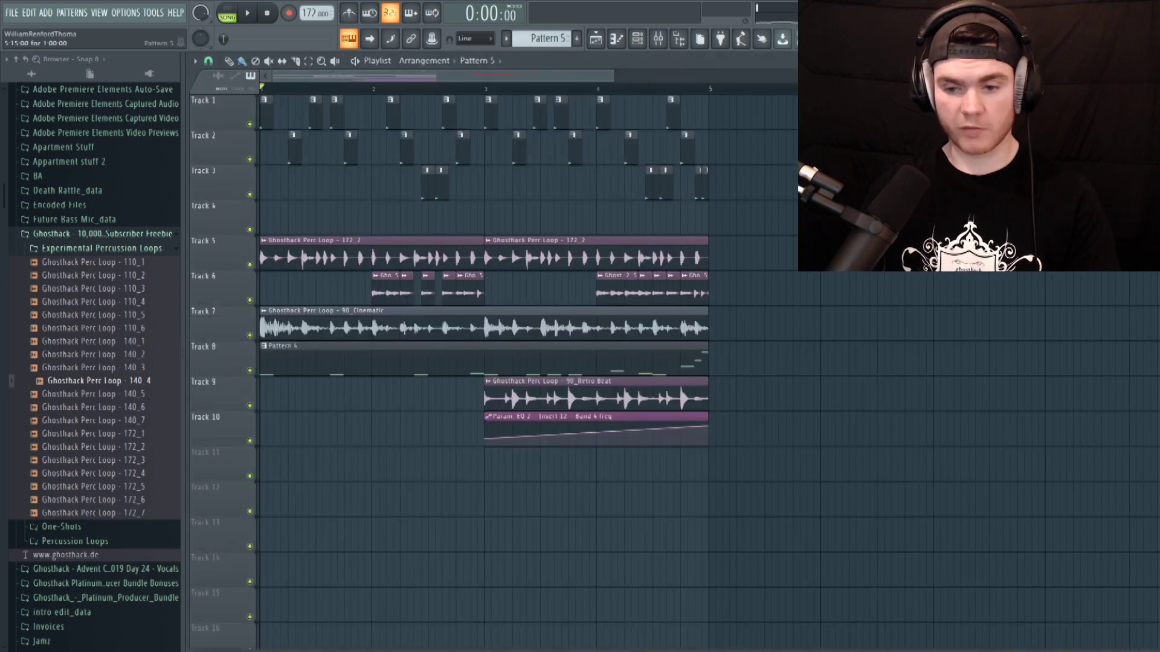
- Place the Pattern 5 clip at the start of Track 11 and extend it across the four bars
click(314, 499)
drag(314, 499, 192, 417)
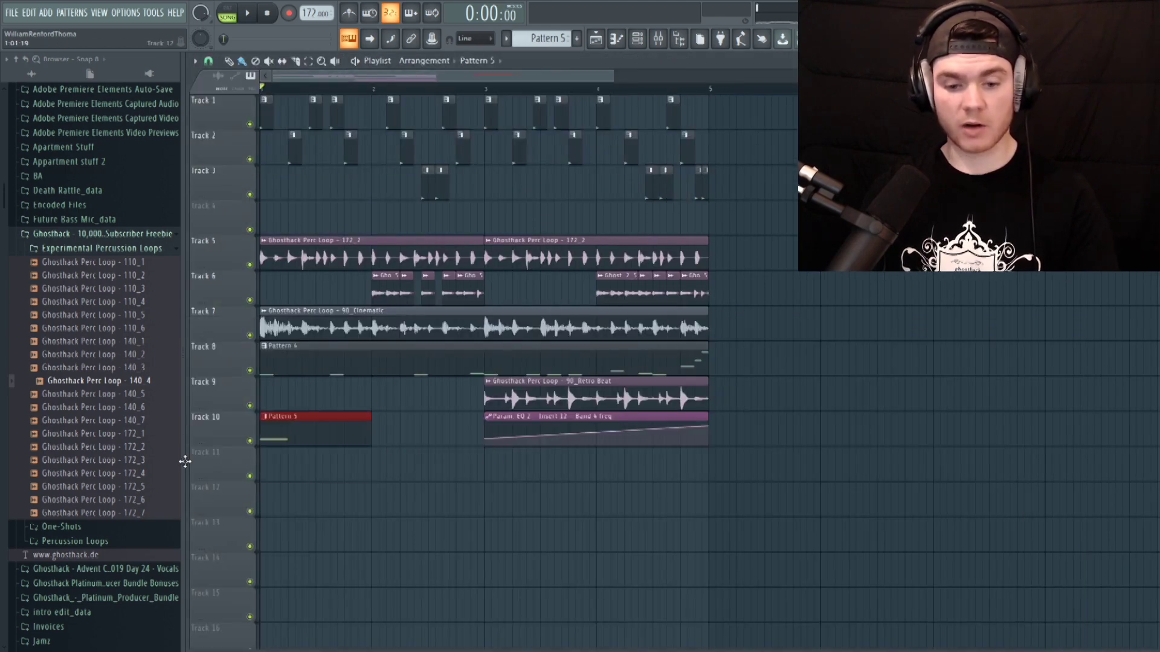
drag(185, 459, 187, 460)
drag(370, 453, 690, 458)
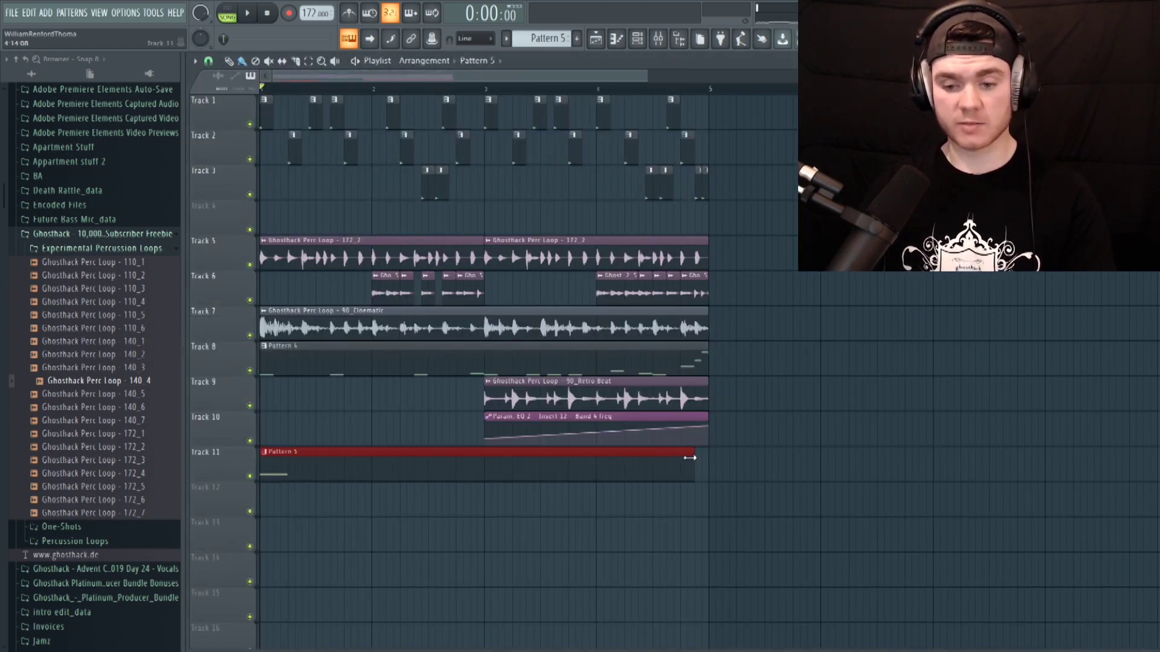
- Open Pattern 5's notes and start a rhythm in bar 1 with short, alternating D#5 and D#6 notes
double_click(700, 459)
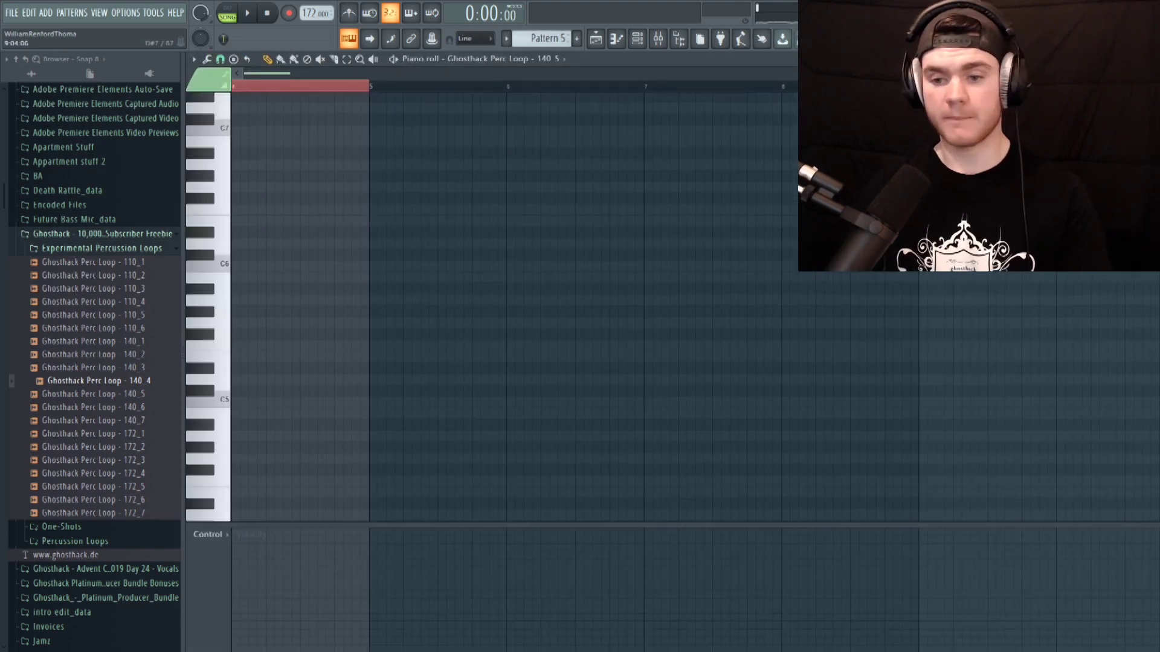
key(space)
key(space)
click(266, 232)
click(291, 367)
drag(299, 367, 291, 368)
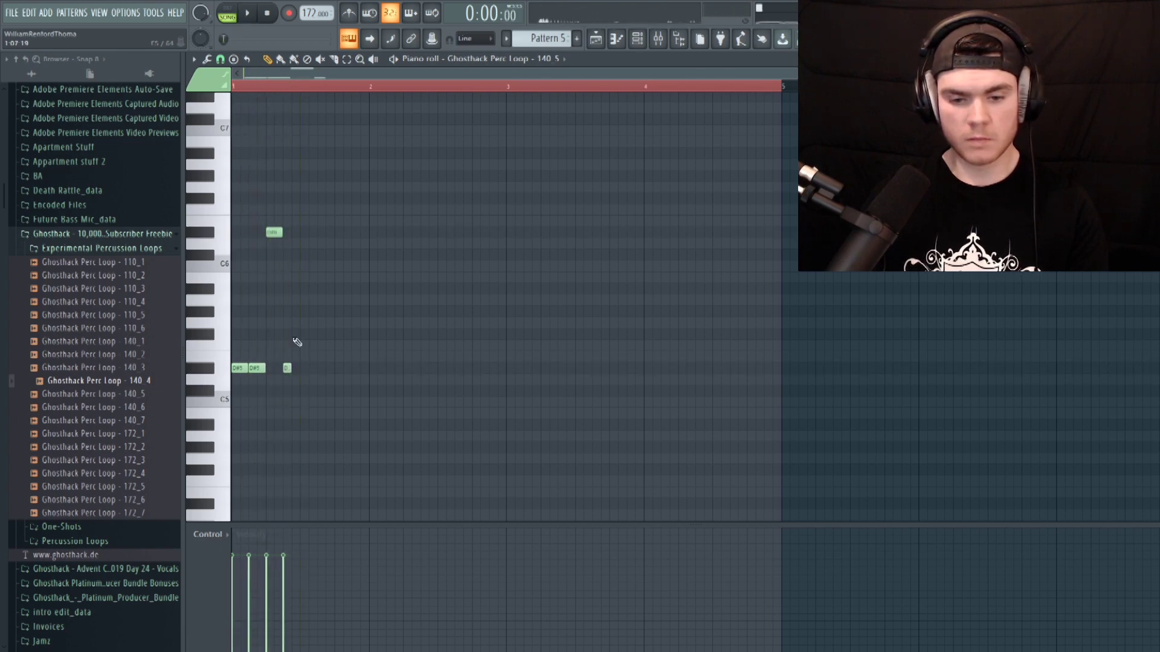
click(295, 232)
drag(299, 231, 308, 231)
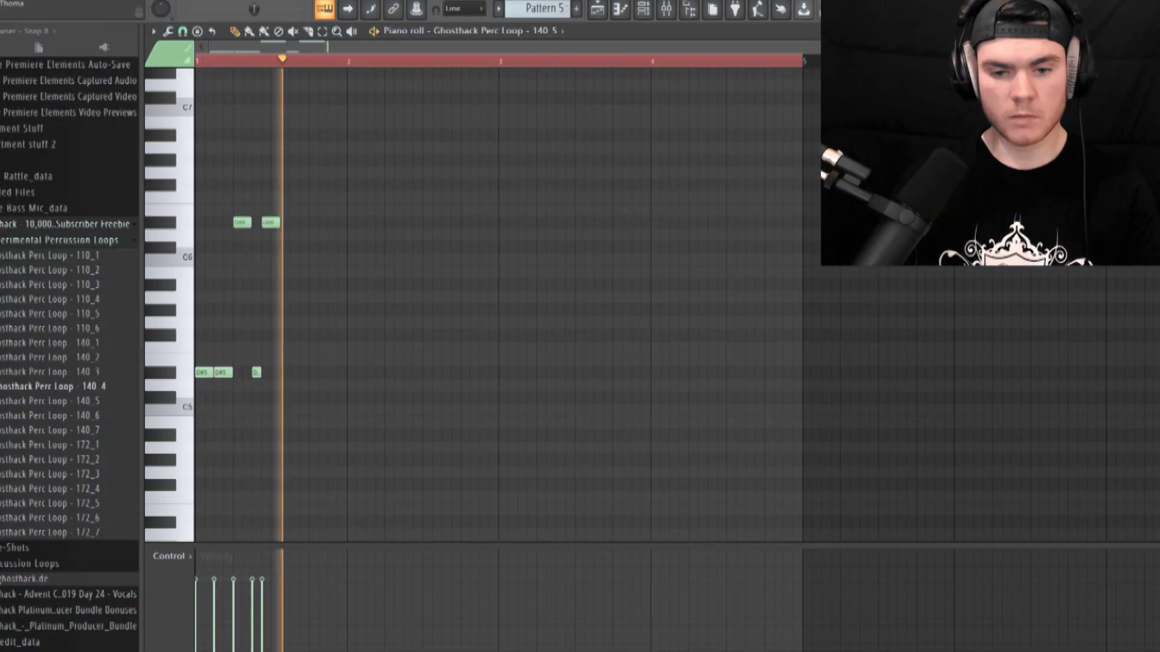
- Fill the rest of bar 1 with D#5 and D#6 notes ending on A#5, and duplicate the bar into bar 2
key(ctrl+a)
key(ctrl+b)
click(342, 285)
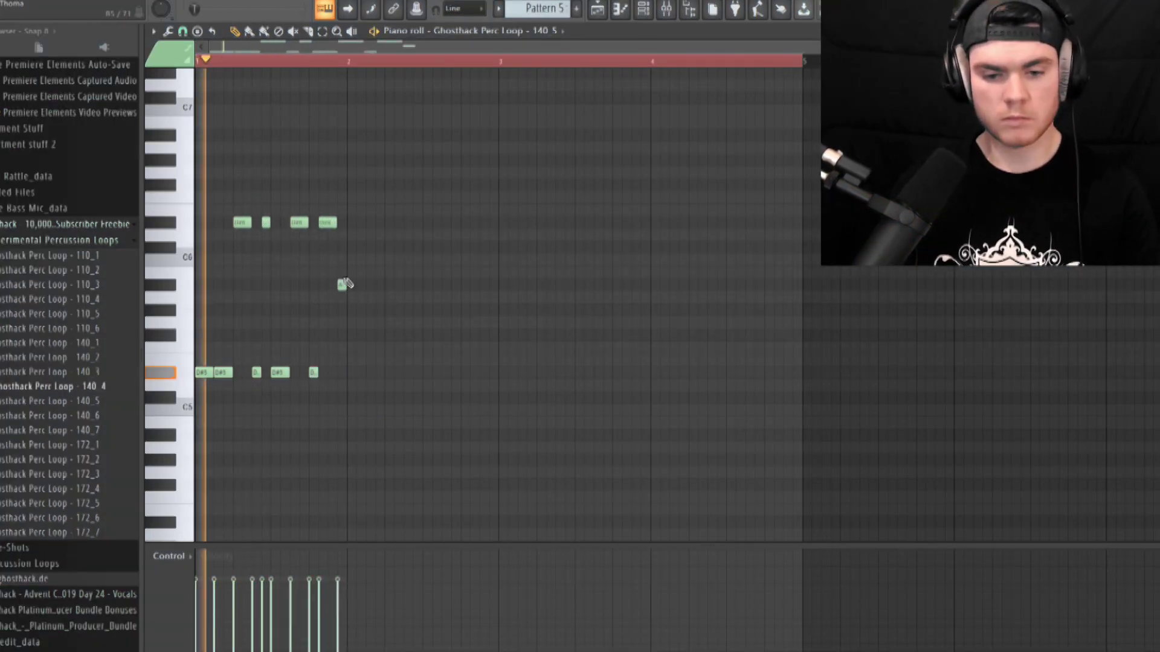
key(ctrl+b)
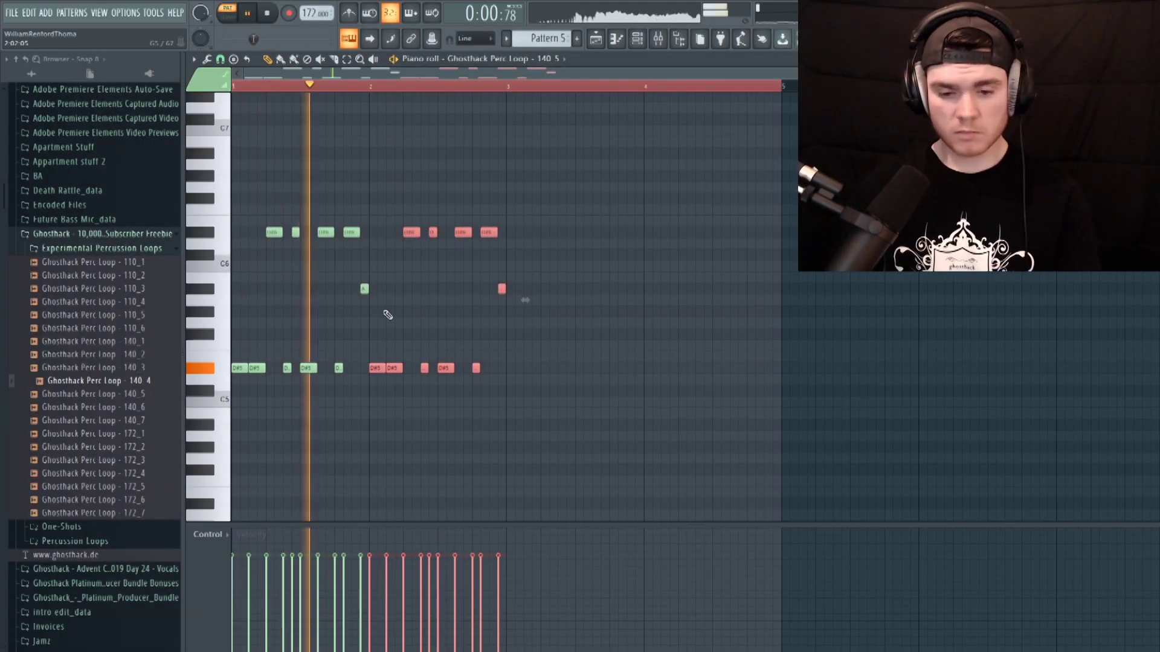
key(ctrl+d)
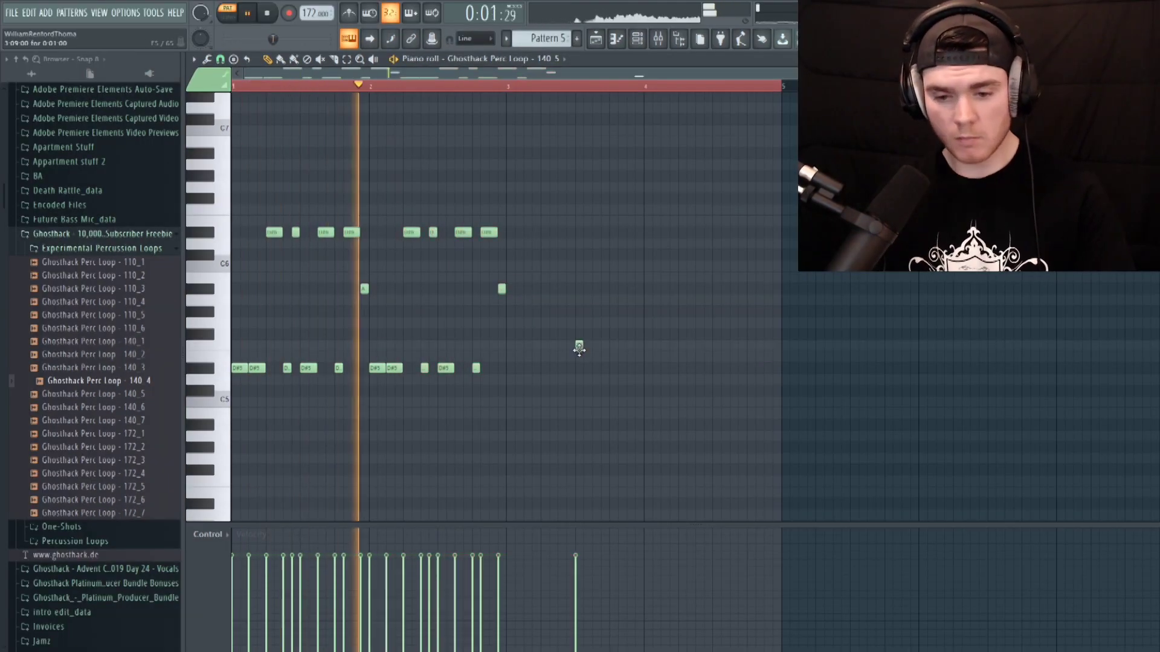
key(space)
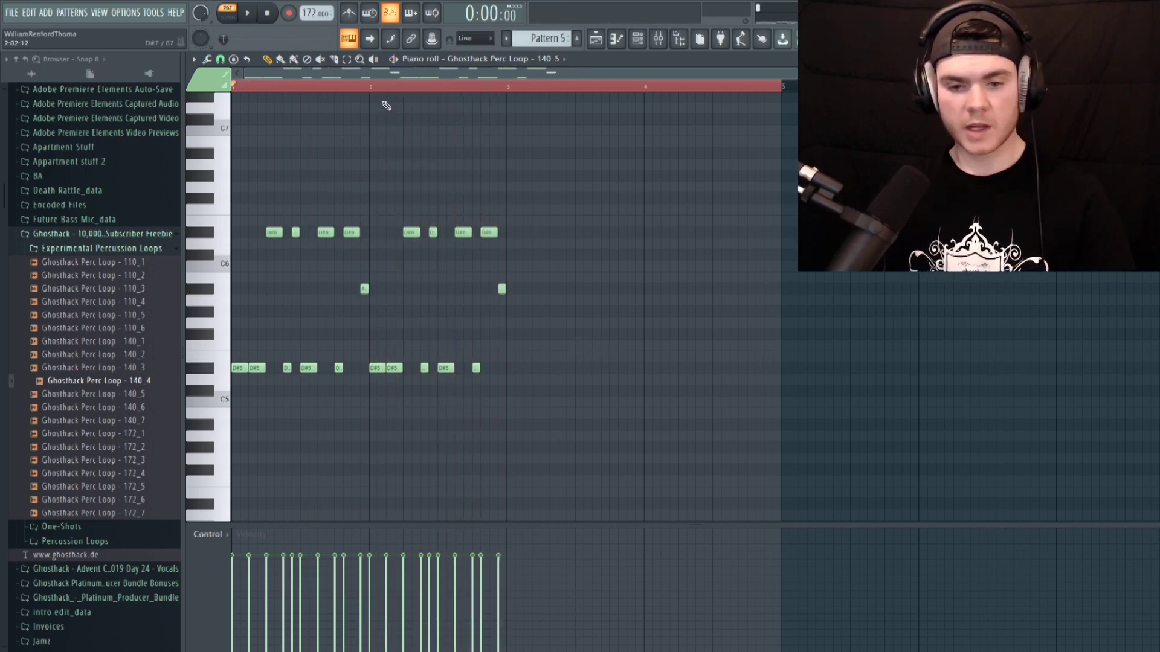
- Audition bar 2 and replace its ending with a descending run of short notes: F#6, D#6, B5, A#5, F#5, F5
click(370, 90)
key(space)
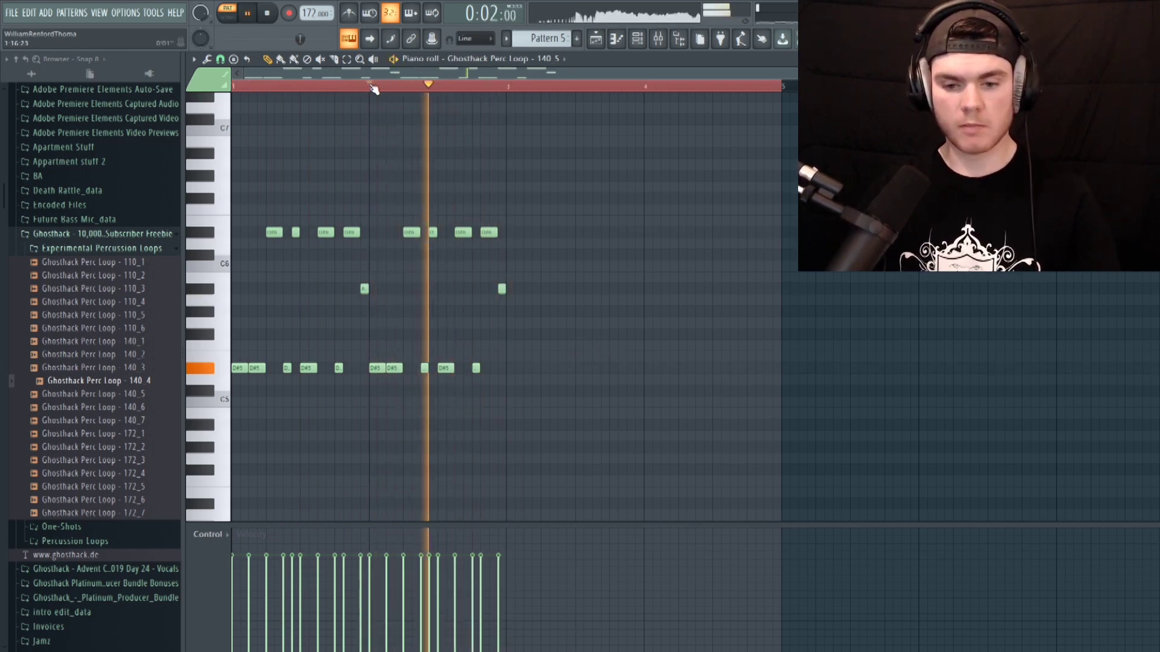
key(space)
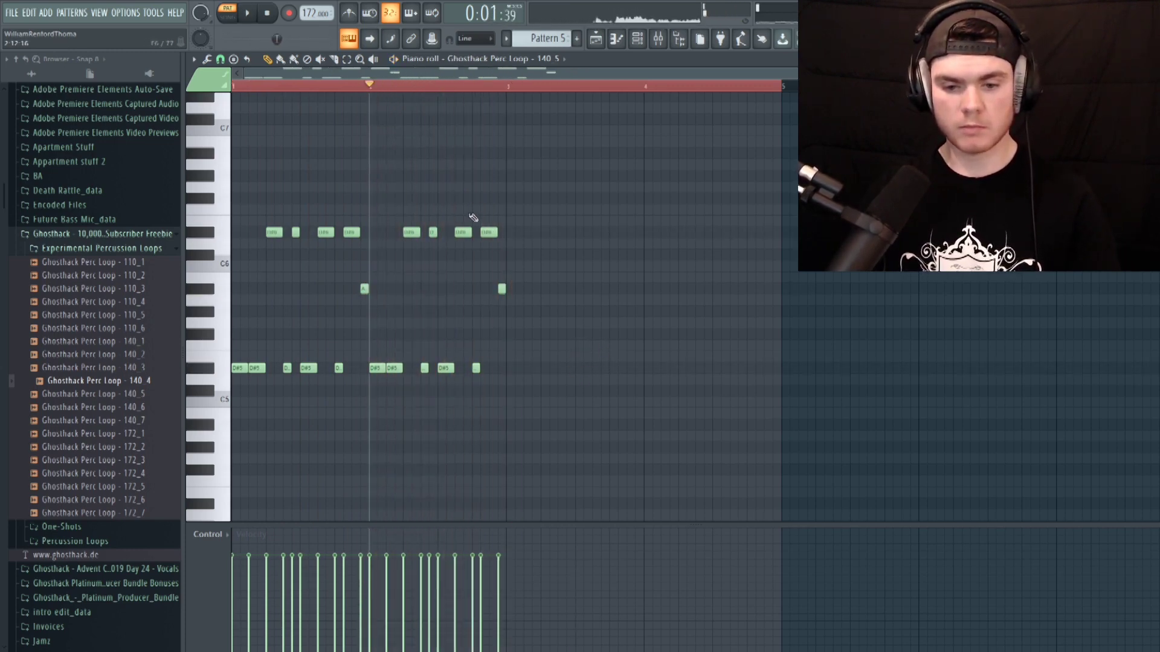
key(space)
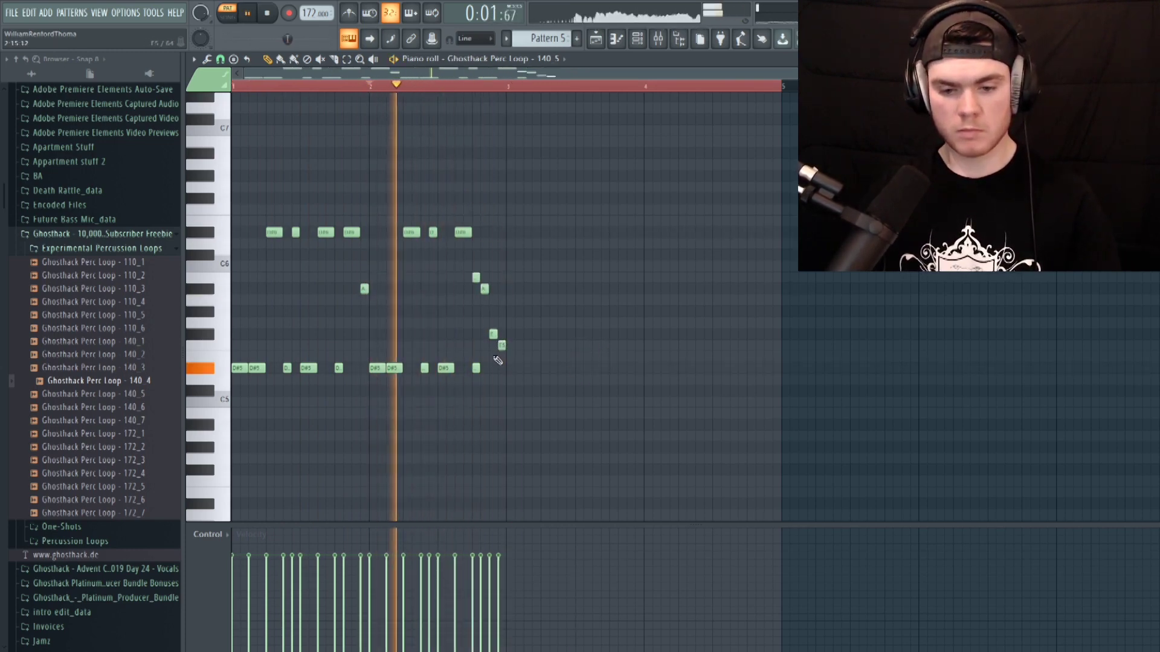
key(space)
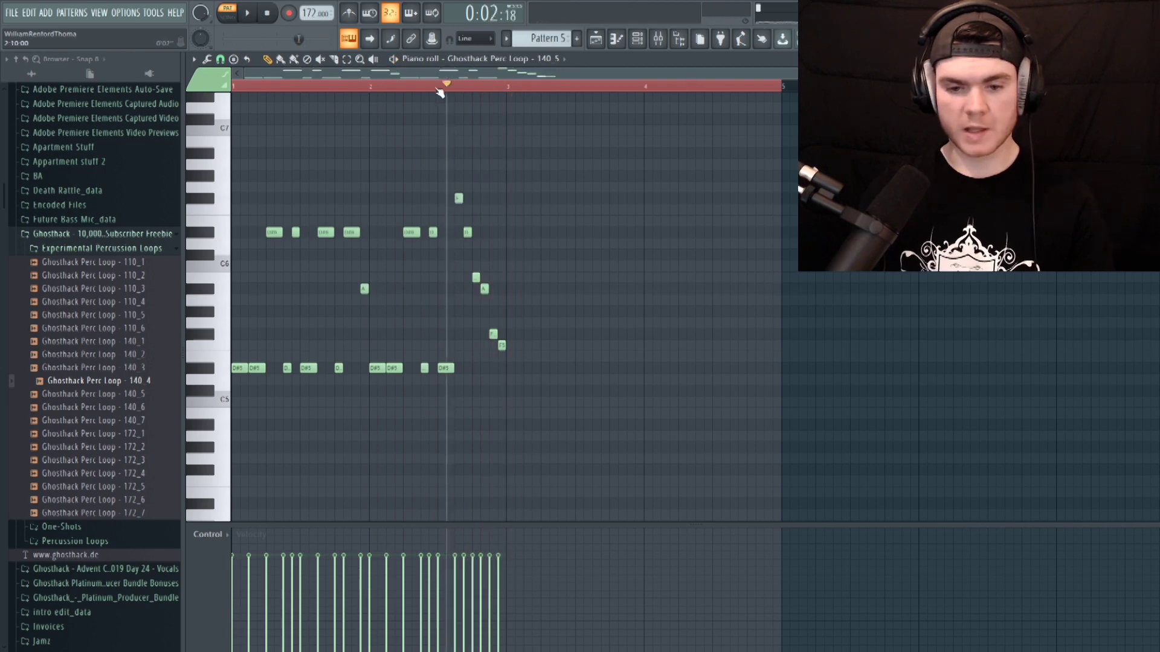
key(space)
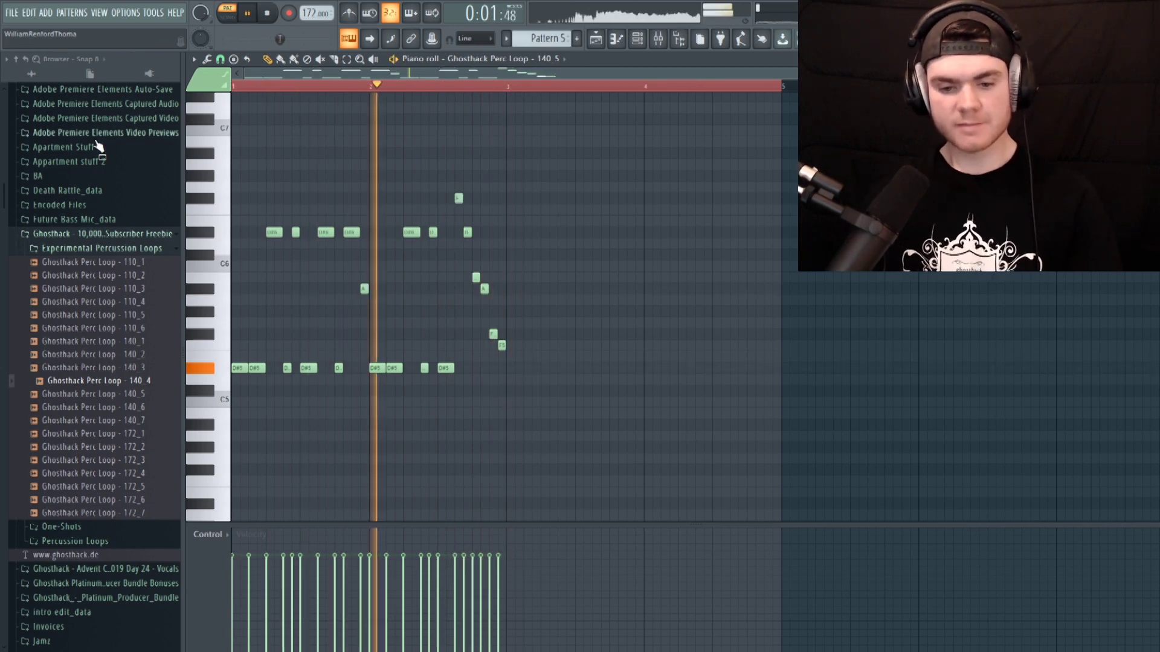
key(space)
- Duplicate bars 1 and 2 into bars 3 and 4, vary both endings with B5 and A#5 notes, and audition the result
drag(617, 417, 257, 206)
key(ctrl+b)
key(space)
click(863, 312)
right_click(865, 314)
key(space)
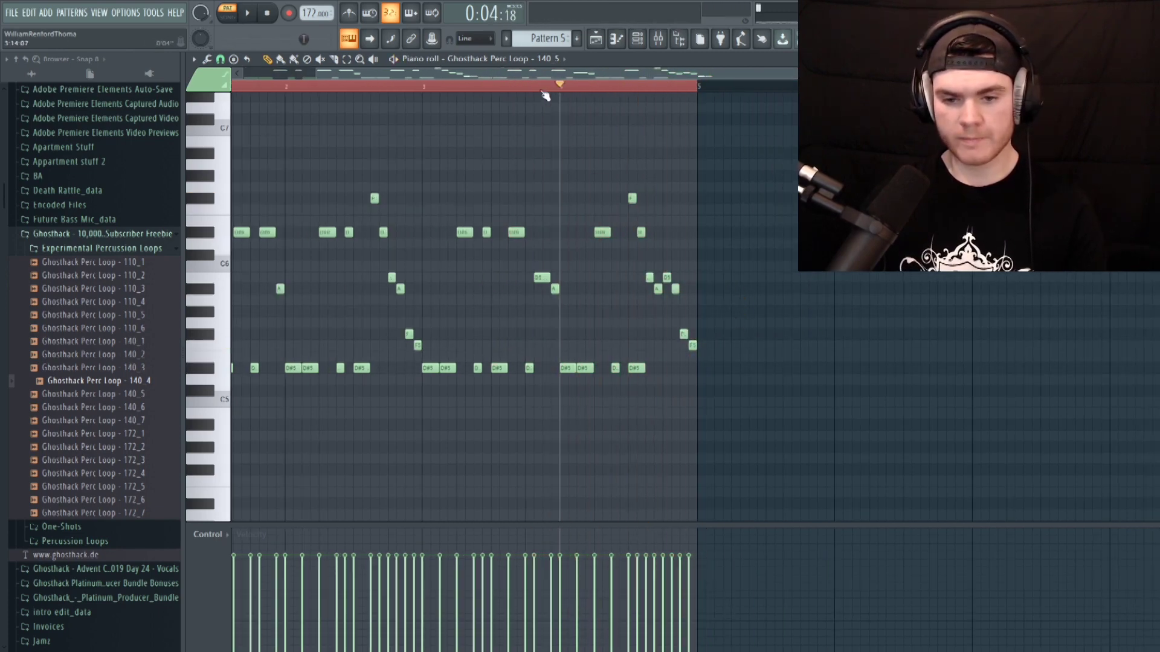
scroll(322, 80, down, 1)
key(space)
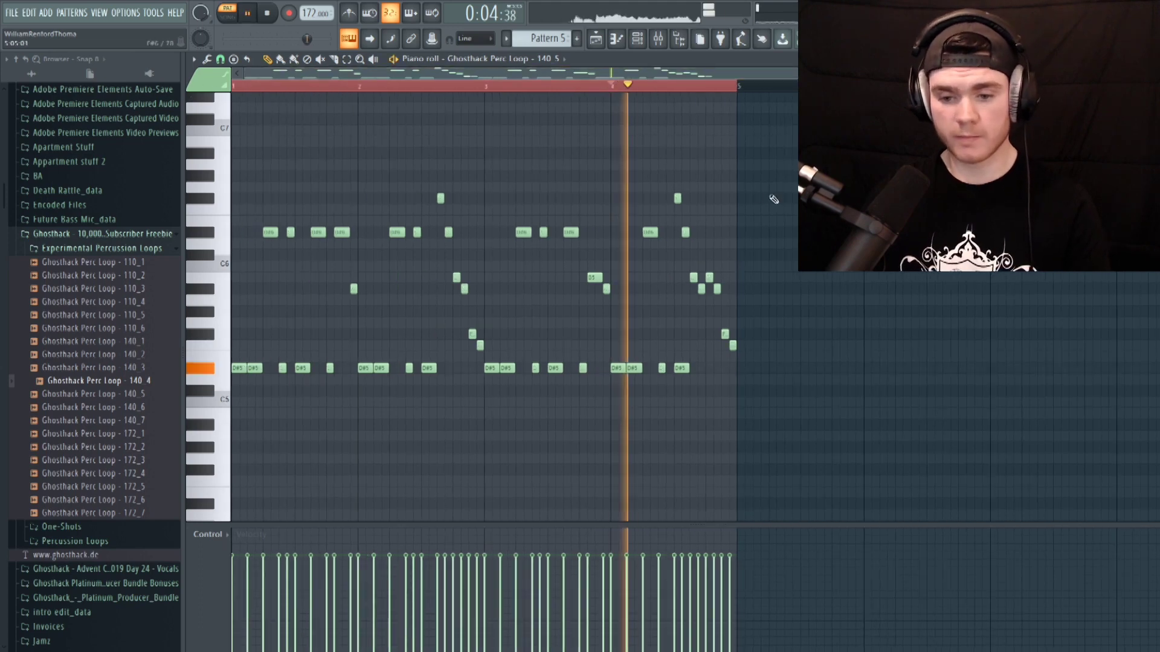
key(space)
click(1151, 59)
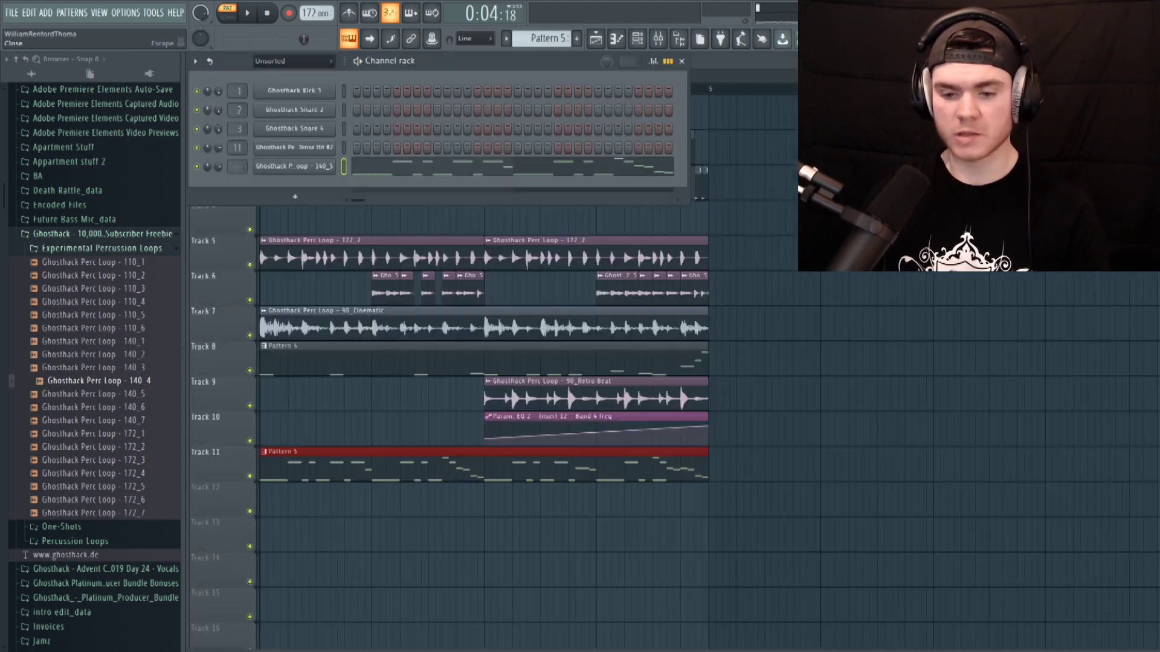
- Return to the playlist and play the full four-bar arrangement with the new pattern
key(F6)
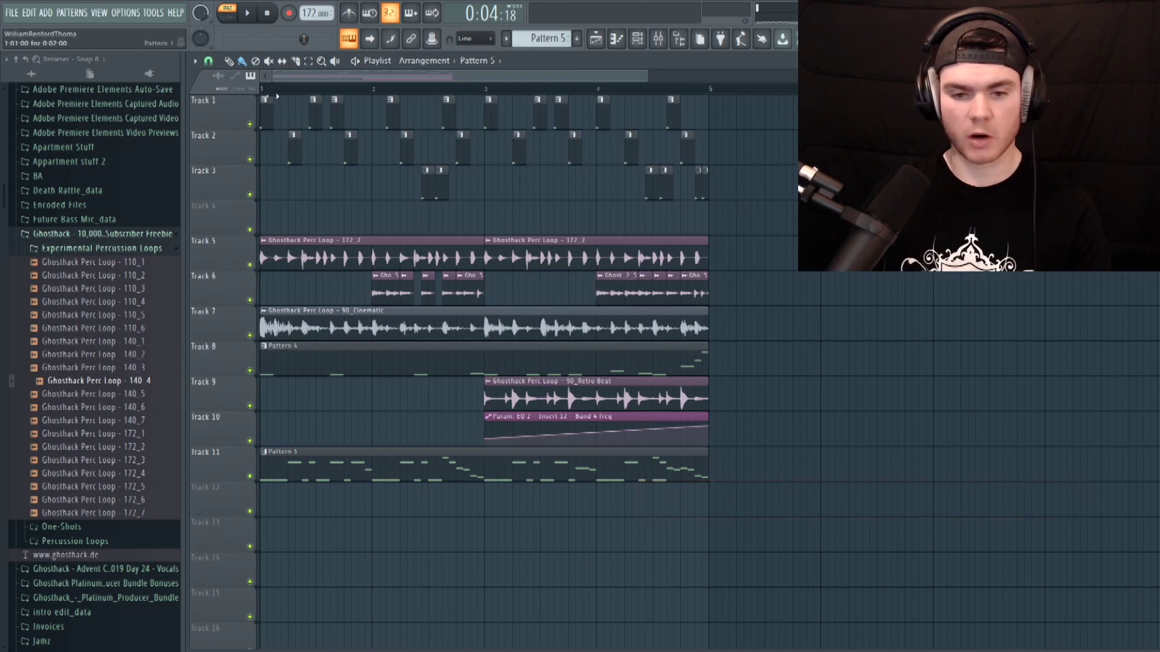
key(space)
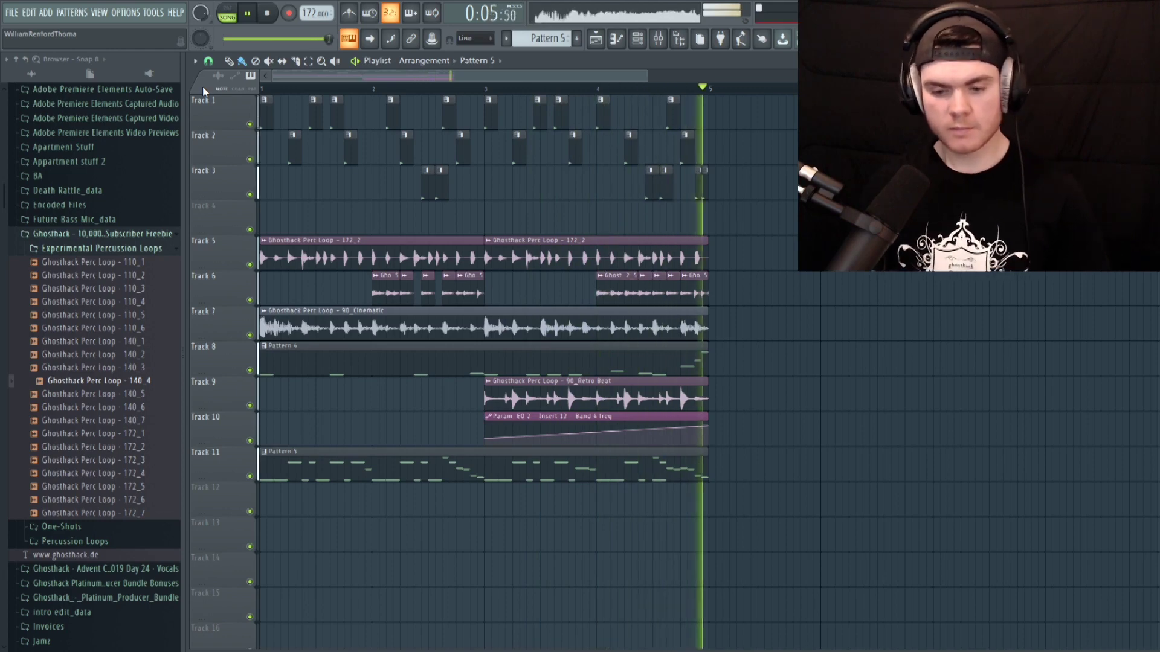
key(space)
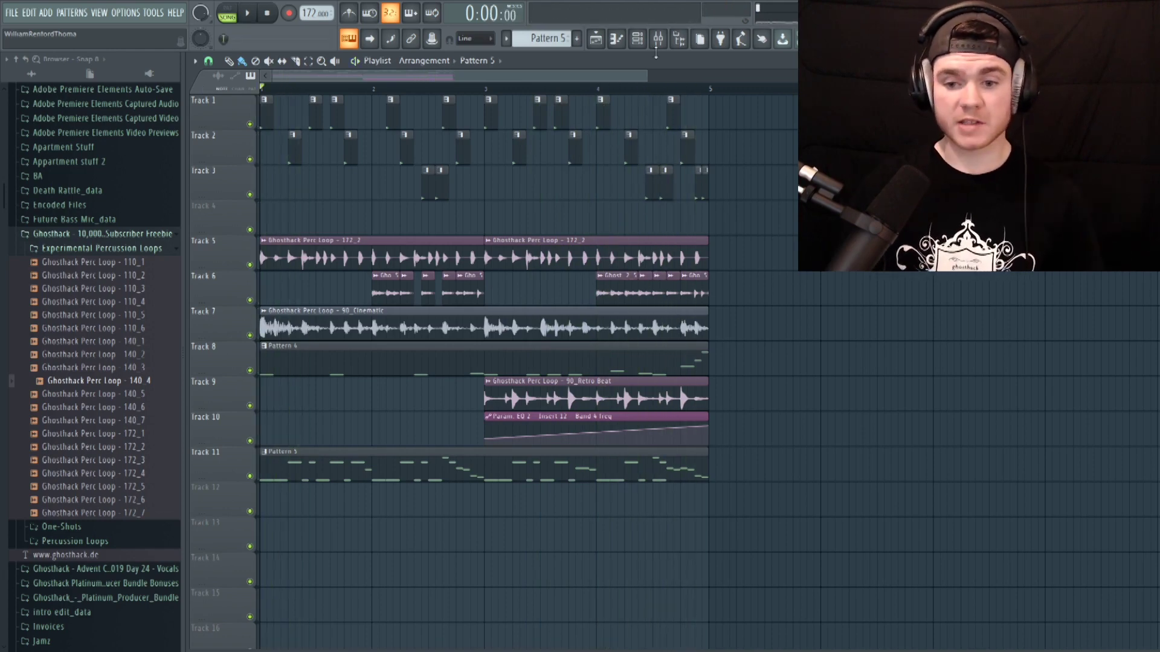
- Examine the Fruity parametric EQ 2 curve and the Fruity Reeverb 2 settings on mixer insert 13
click(638, 39)
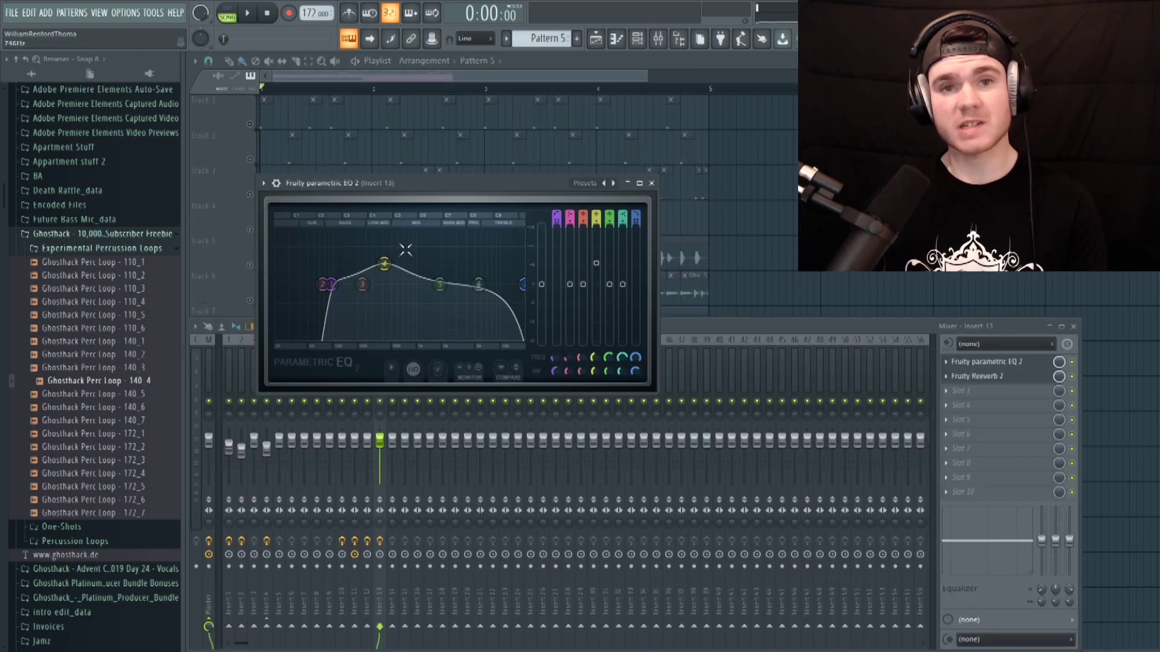
drag(402, 252, 512, 334)
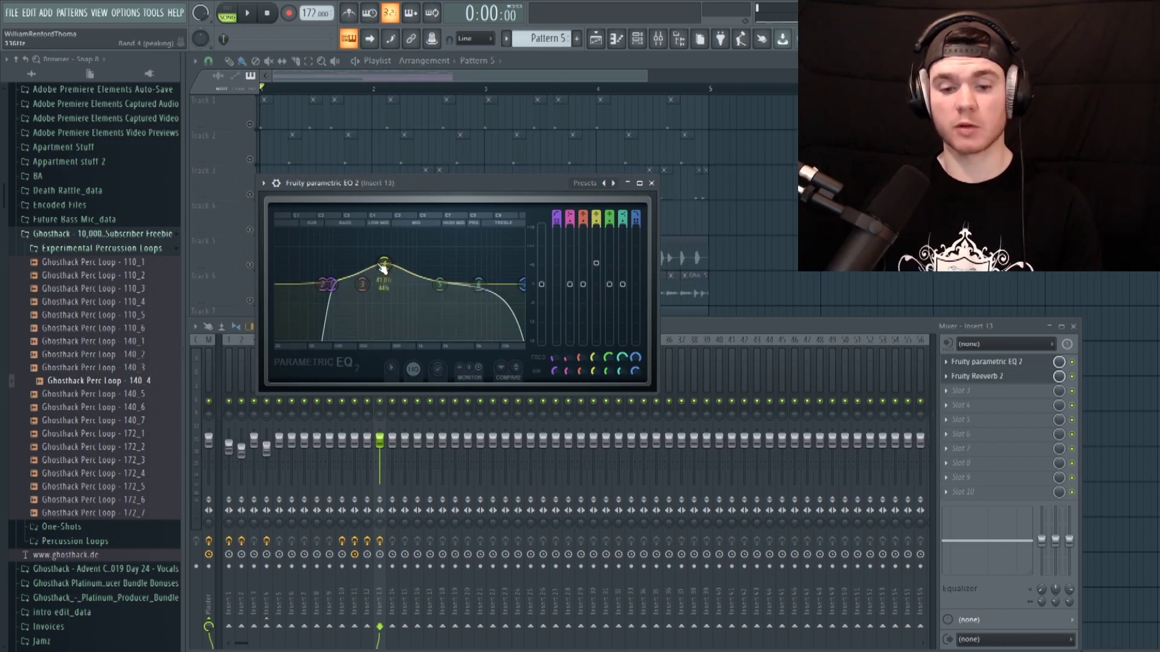
key(space)
click(1007, 362)
click(1008, 363)
click(1009, 363)
click(1000, 377)
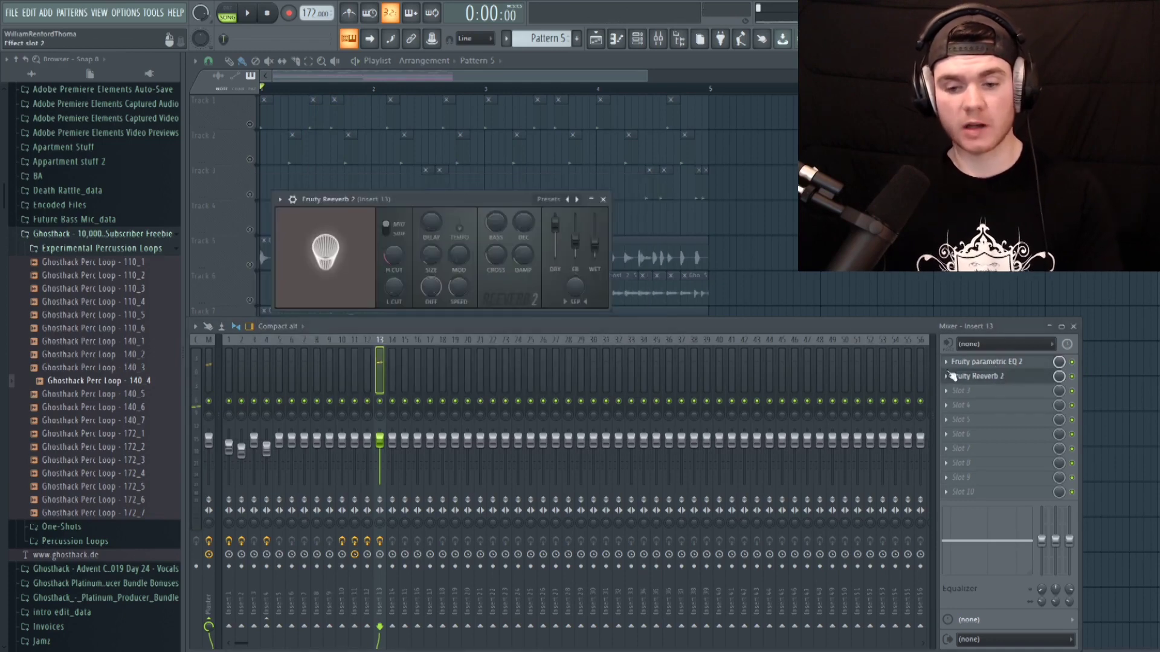
drag(512, 199, 509, 152)
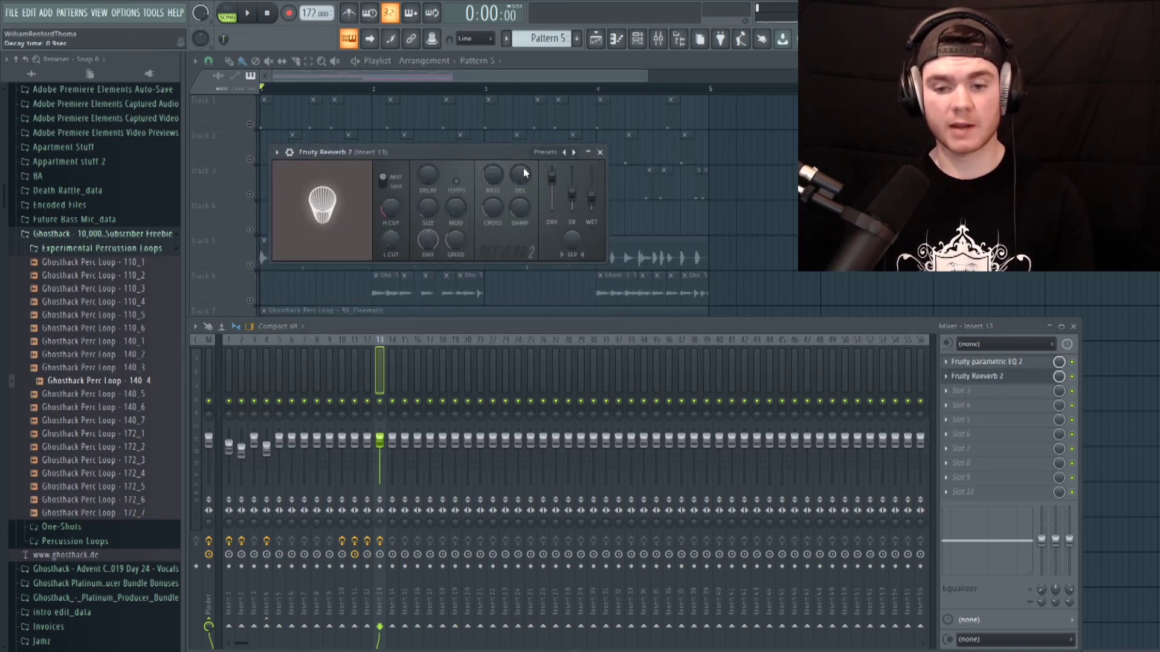
- Play the arrangement with the insert 13 reverb active, then clear the plugin and mixer windows from view
key(space)
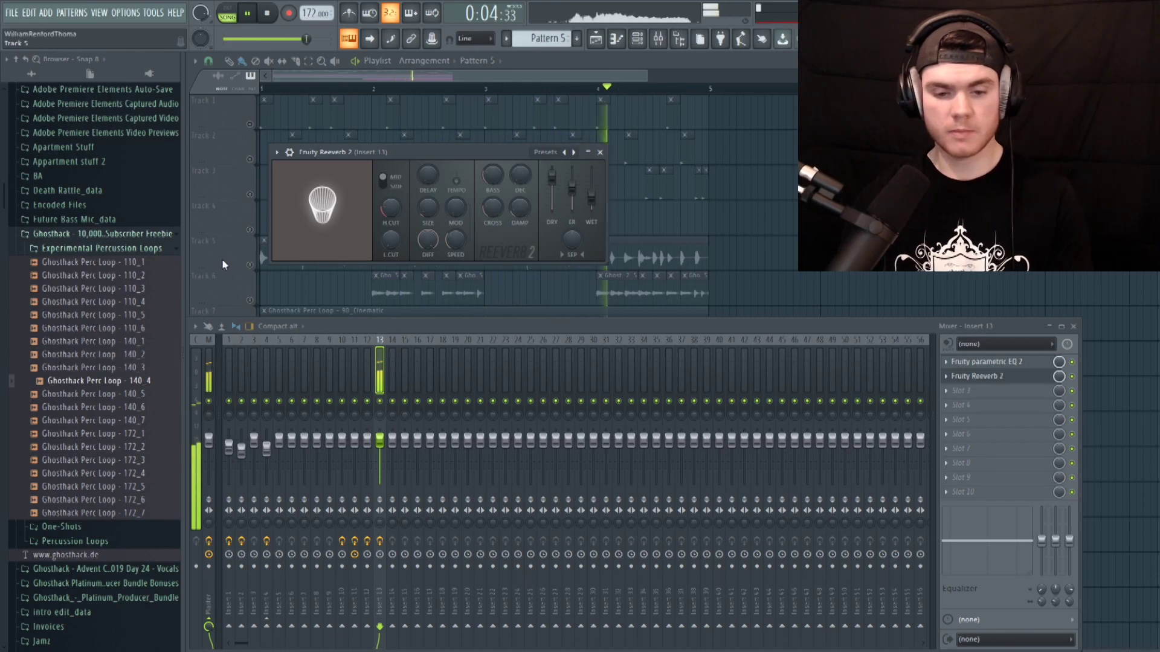
key(F12)
key(space)
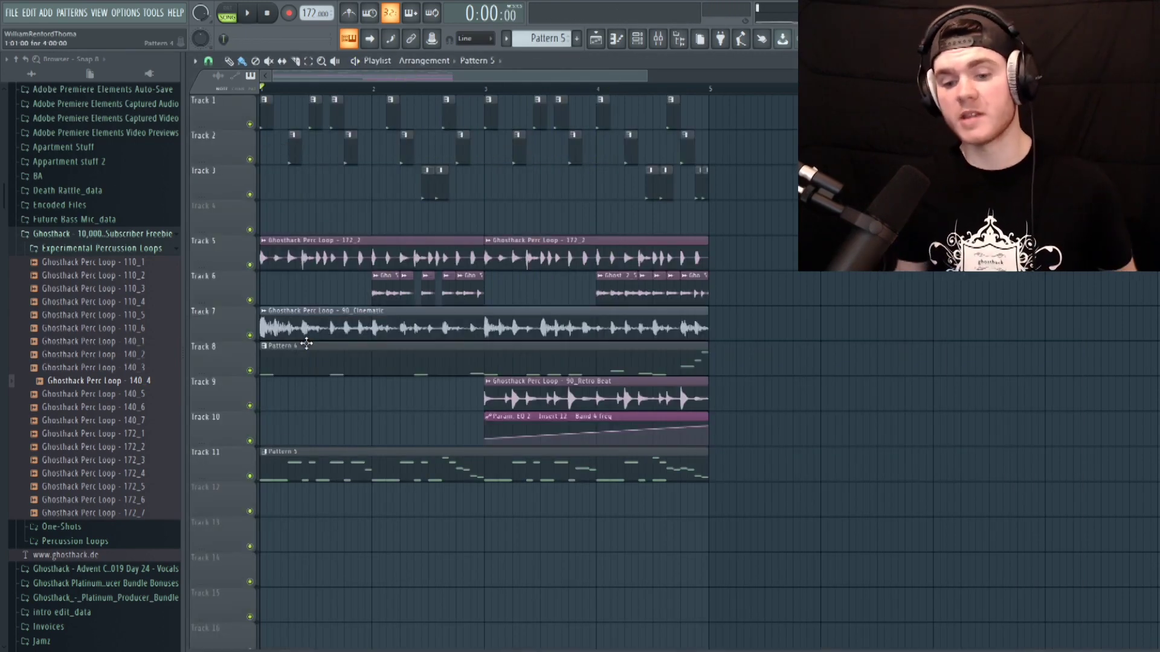
- Lower the mixer insert 13 volume to 89% (-2.5 dB) while the full arrangement plays
key(space)
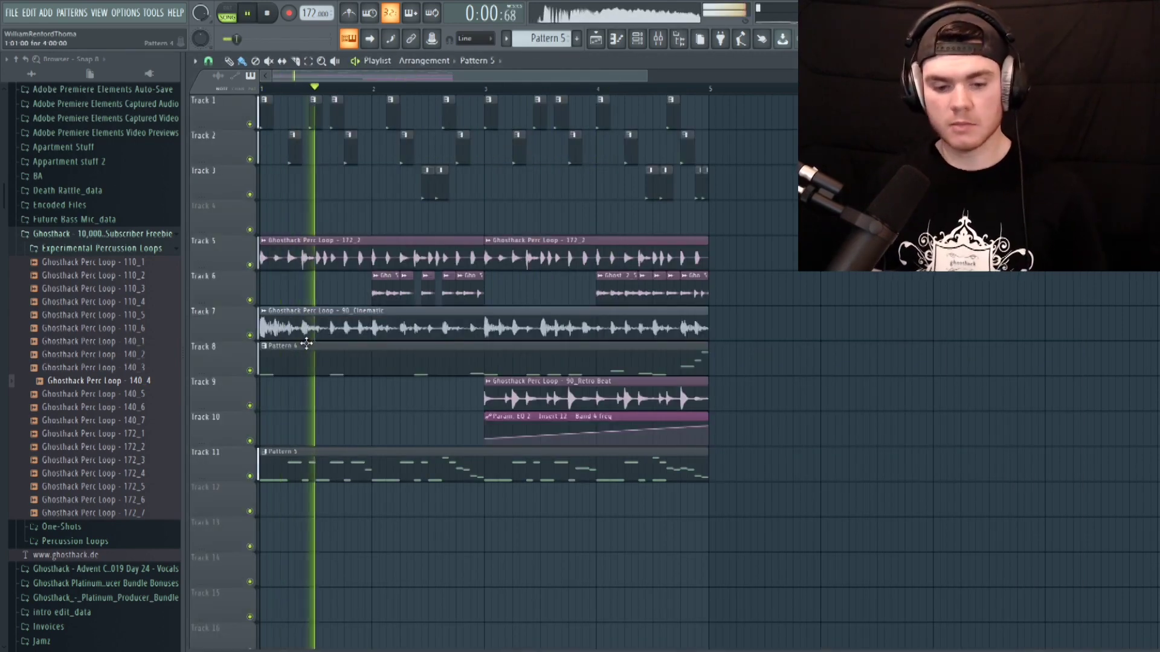
key(F9)
drag(379, 440, 380, 451)
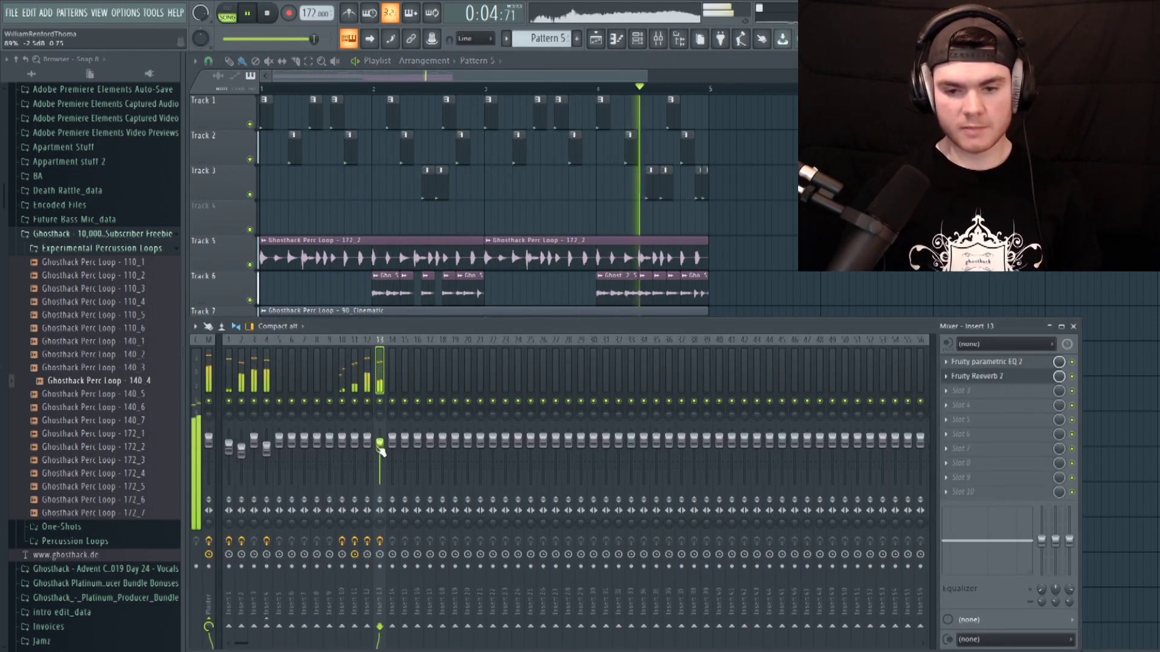
key(F9)
key(space)
- Duplicate all notes of Pattern 5 two octaves up, so the D#5 notes are copied to D#7
key(F7)
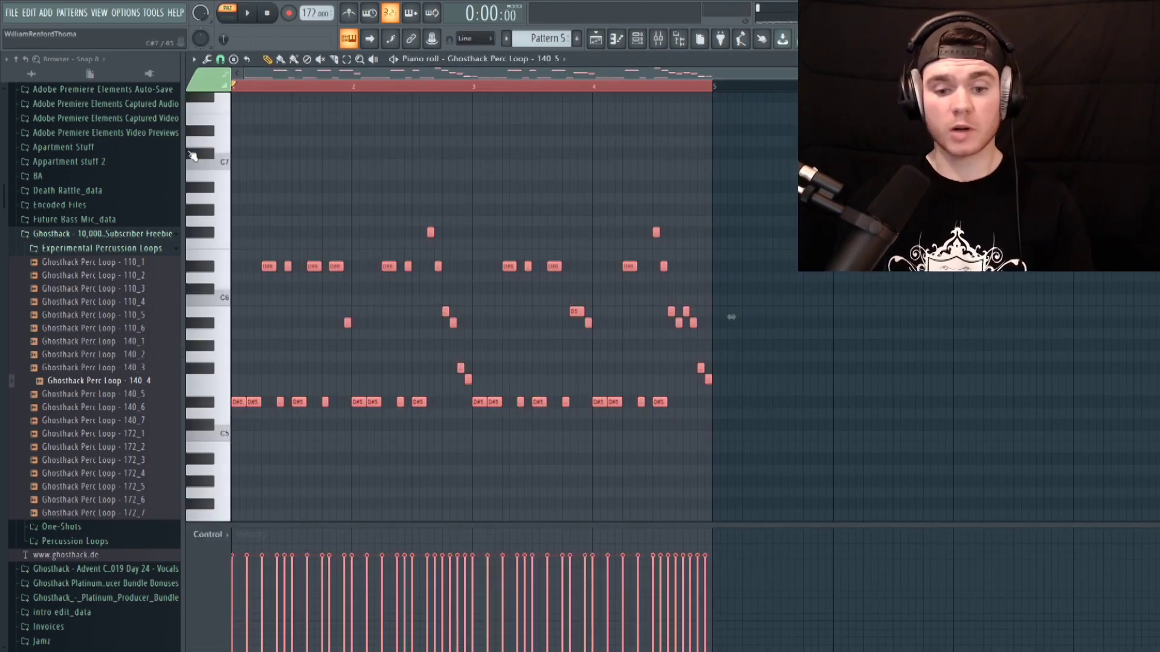
drag(238, 401, 240, 129)
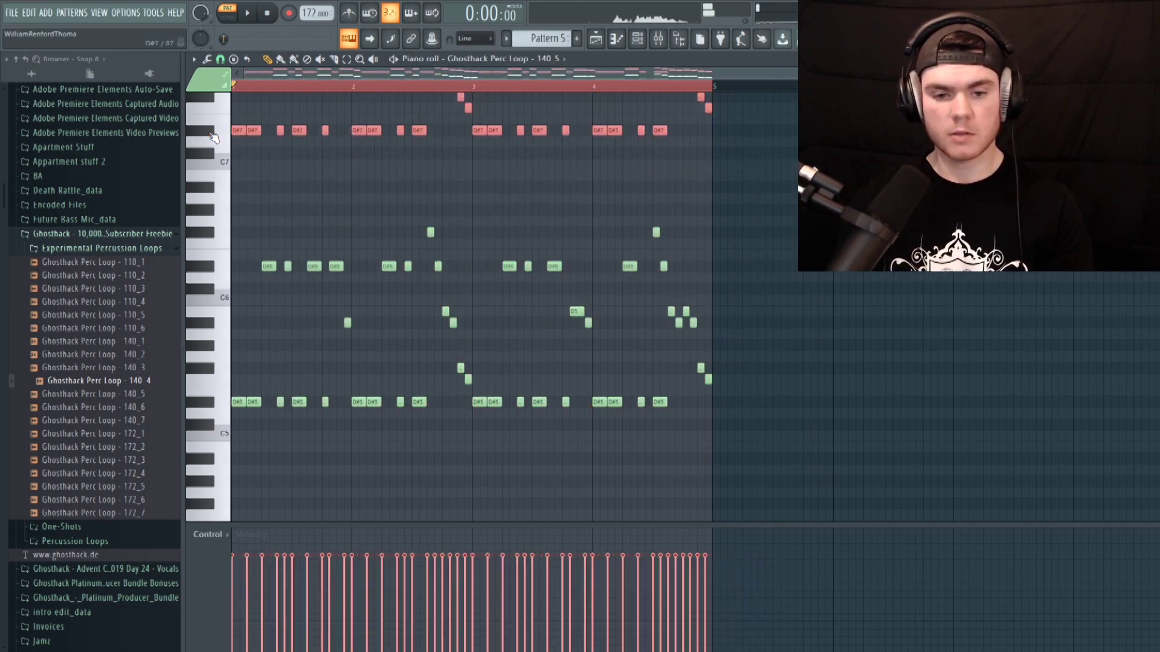
scroll(215, 137, up, 4)
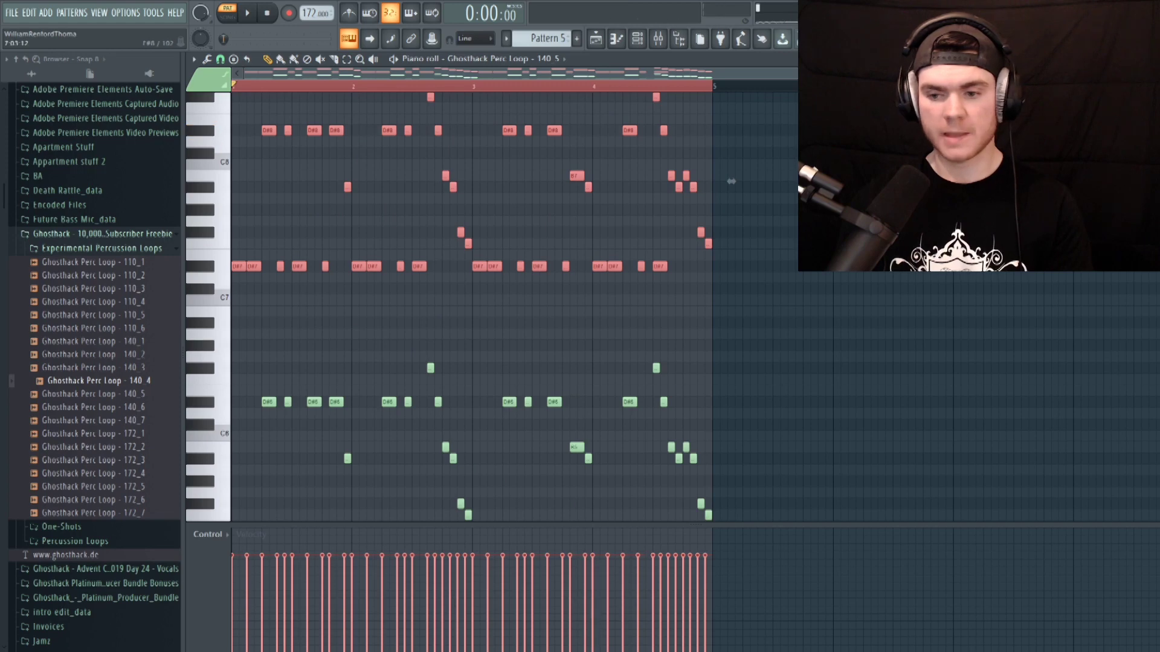
- Shift the copied upper notes 8 ticks later than the originals and audition the pattern
ctrl+scroll(322, 145, up, 6)
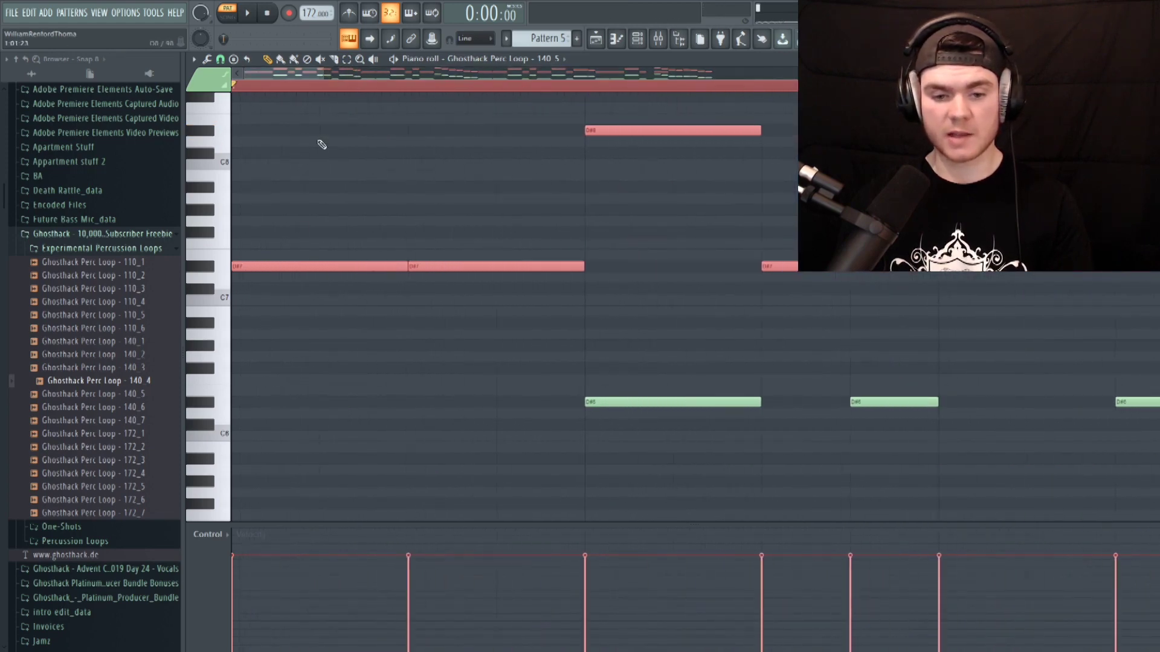
drag(282, 267, 312, 267)
key(space)
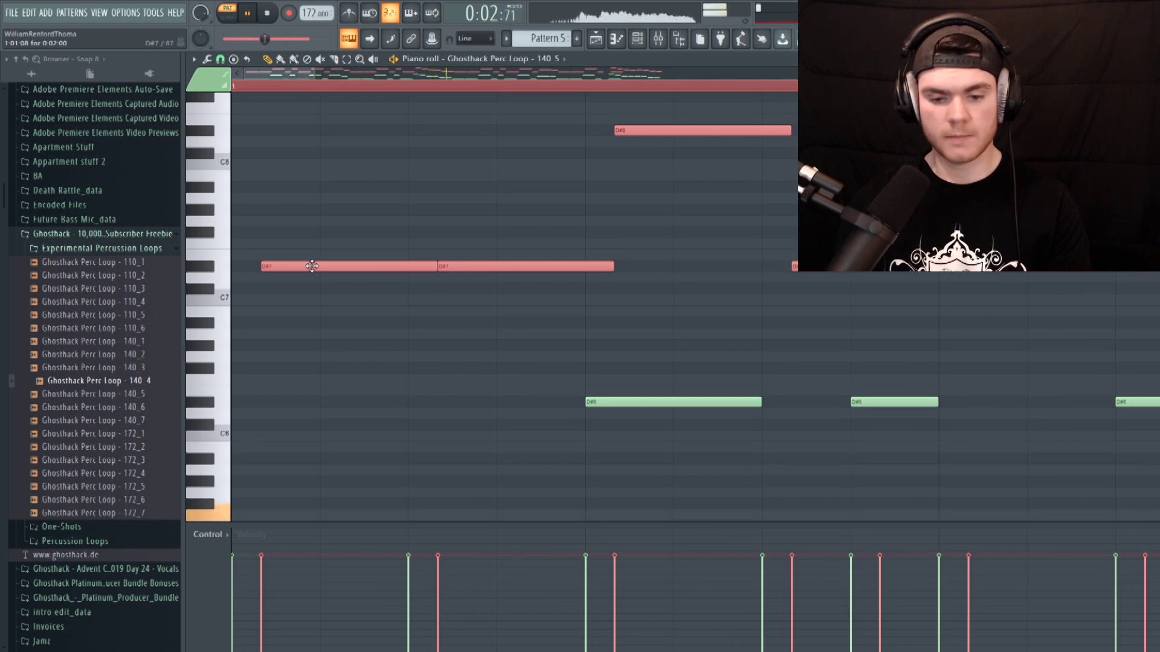
- Enlarge the velocity lane, lower the velocity of all copied upper notes to 61%, and shrink the lane again
ctrl+scroll(459, 242, down, 8)
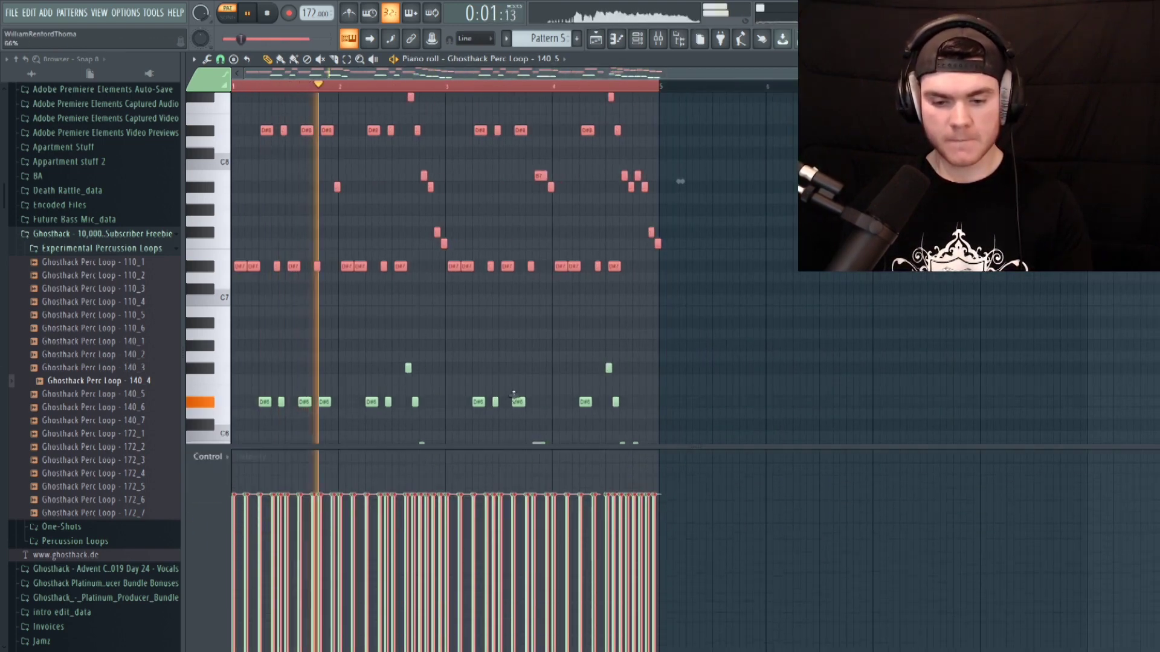
drag(521, 524, 520, 327)
key(space)
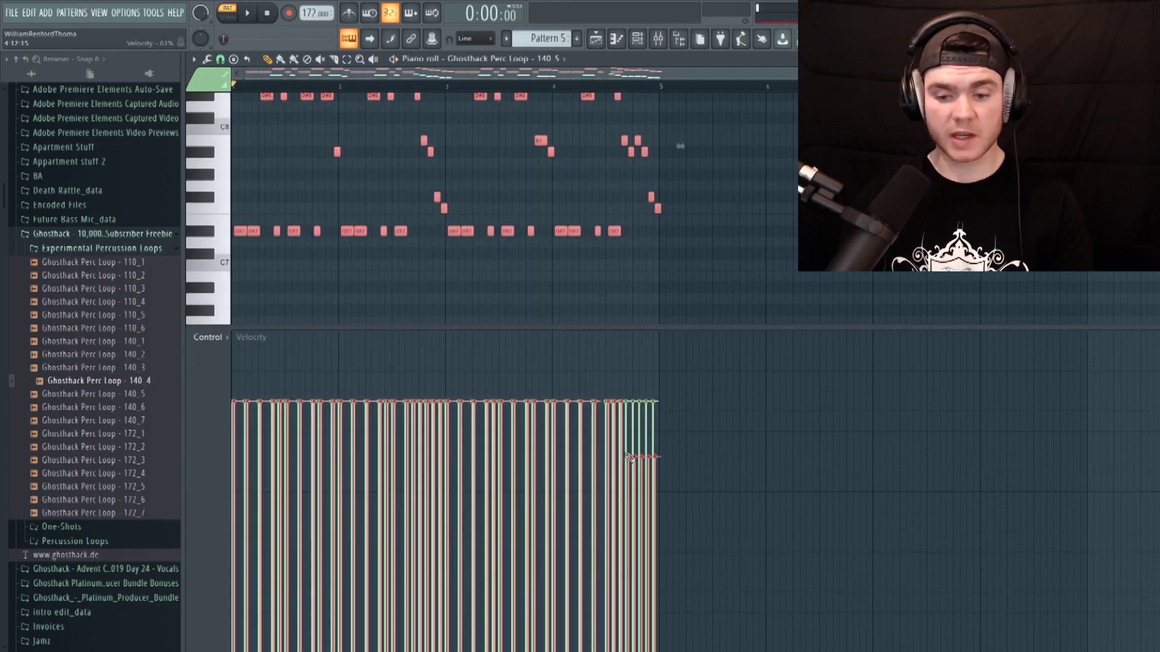
drag(562, 458, 250, 473)
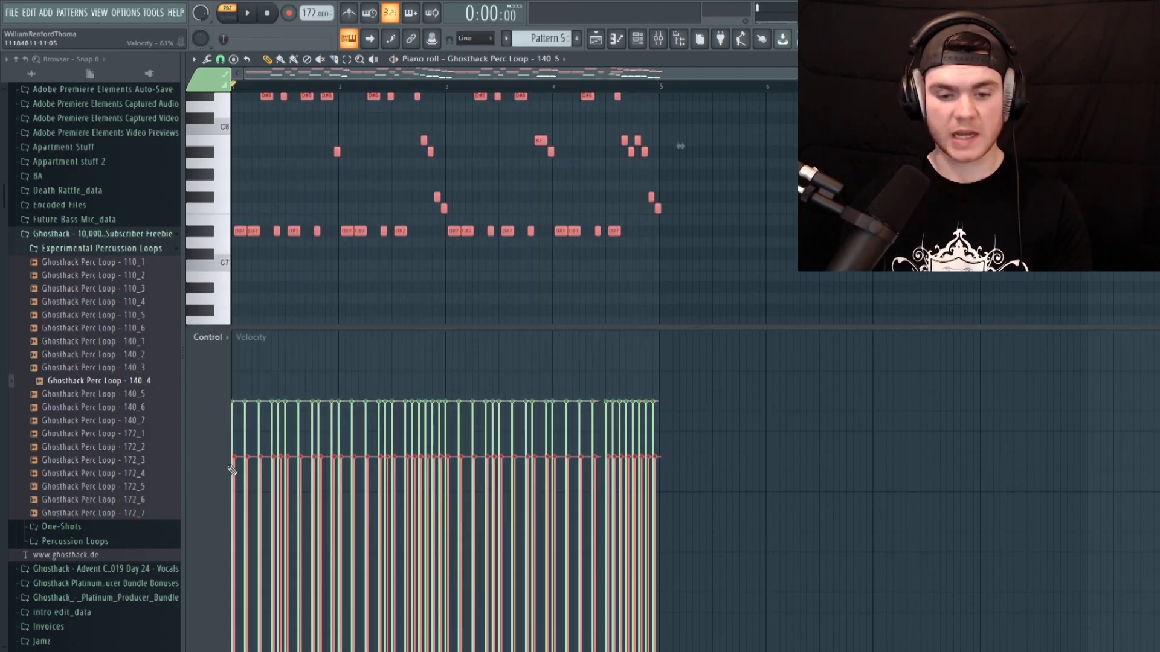
drag(523, 329, 523, 517)
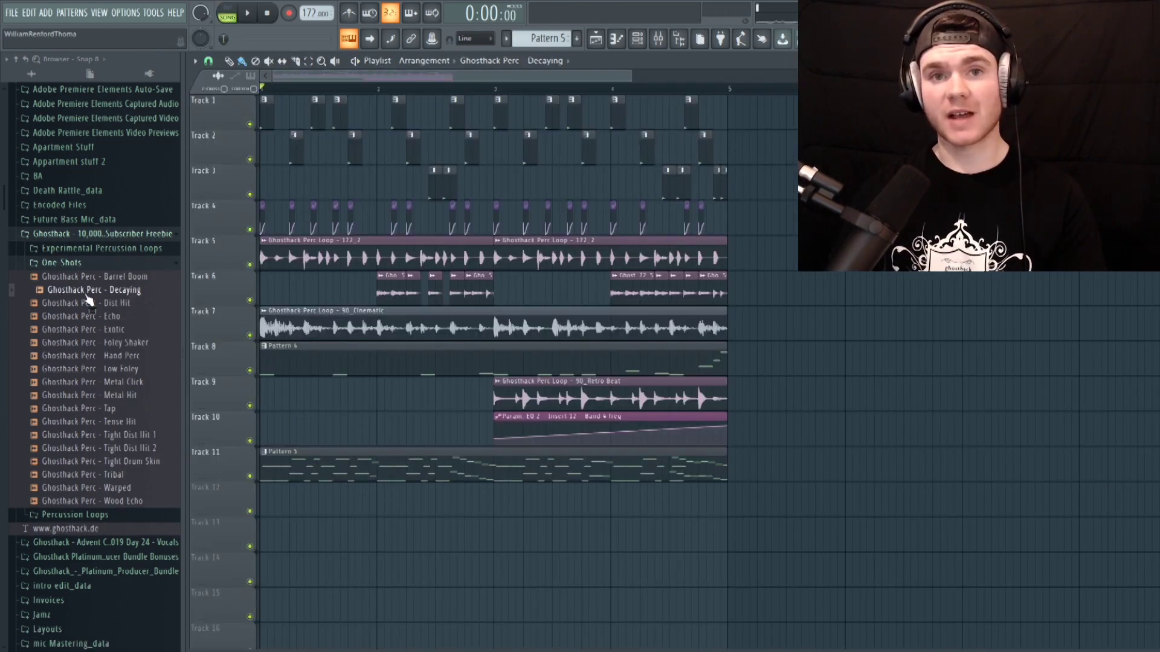
- Place the Ghosthack Perc - Decaying one-shot on Track 12 at bars 1 and 3 and play the arrangement
drag(98, 297, 276, 502)
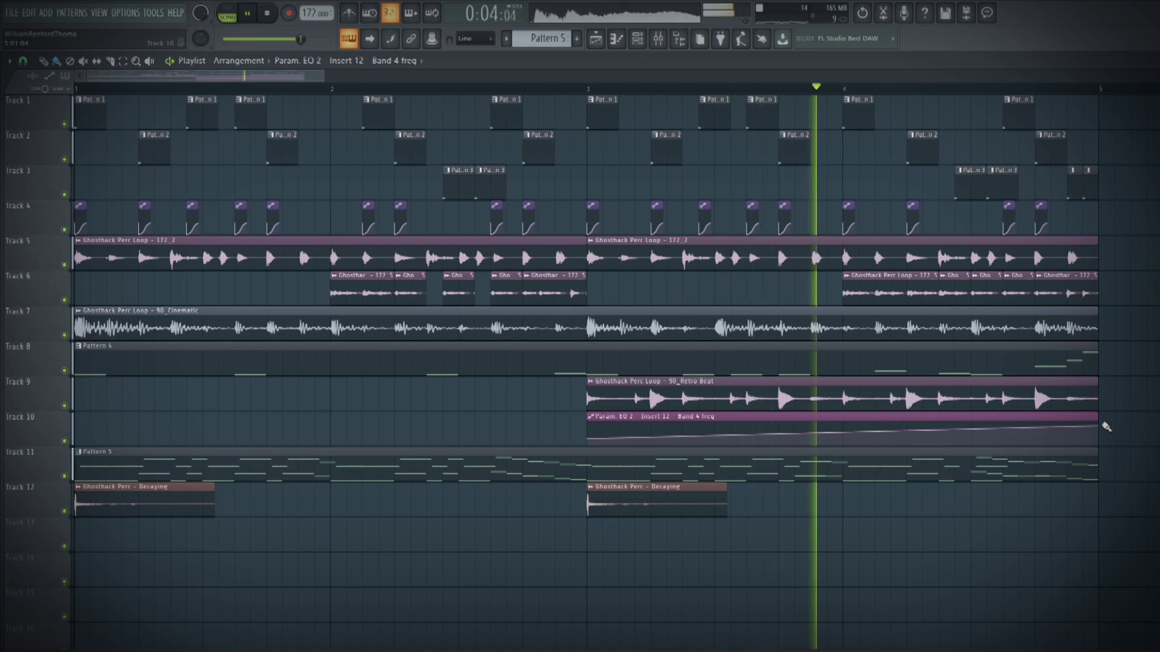
click(1107, 427)
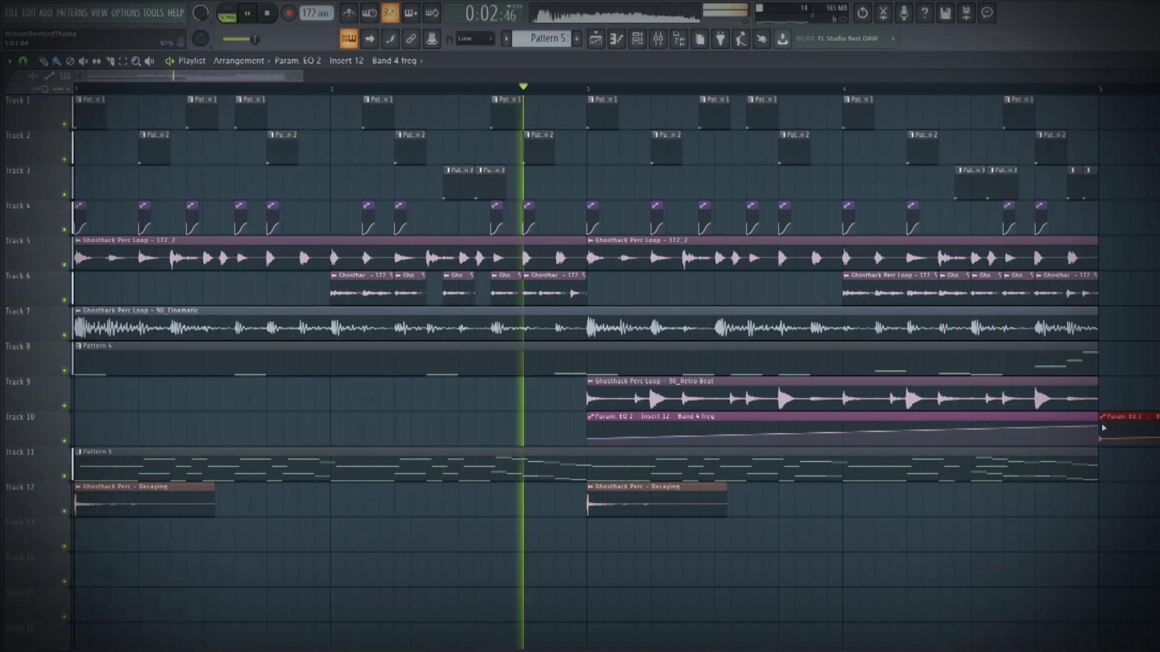